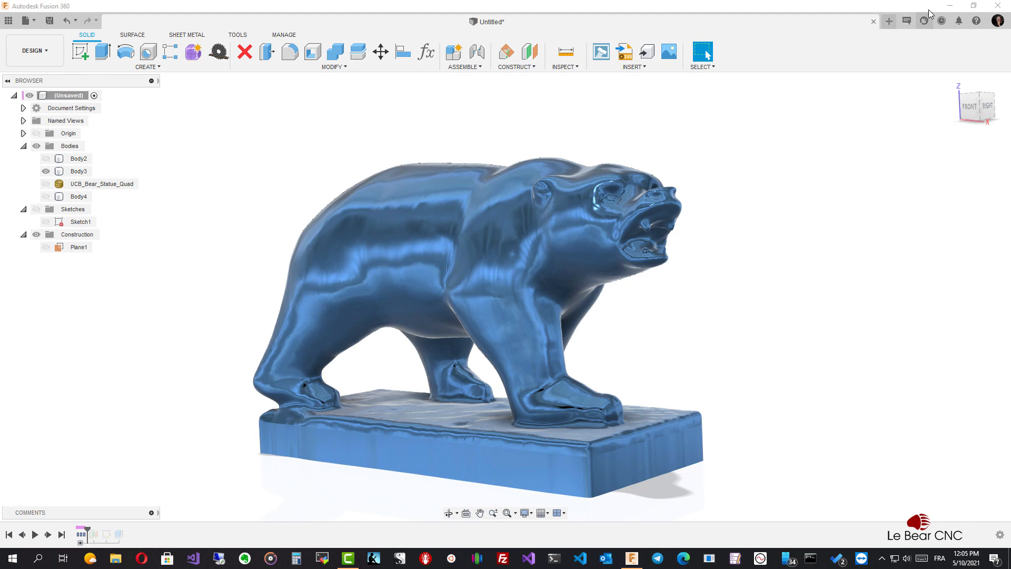
left_click(950, 9)
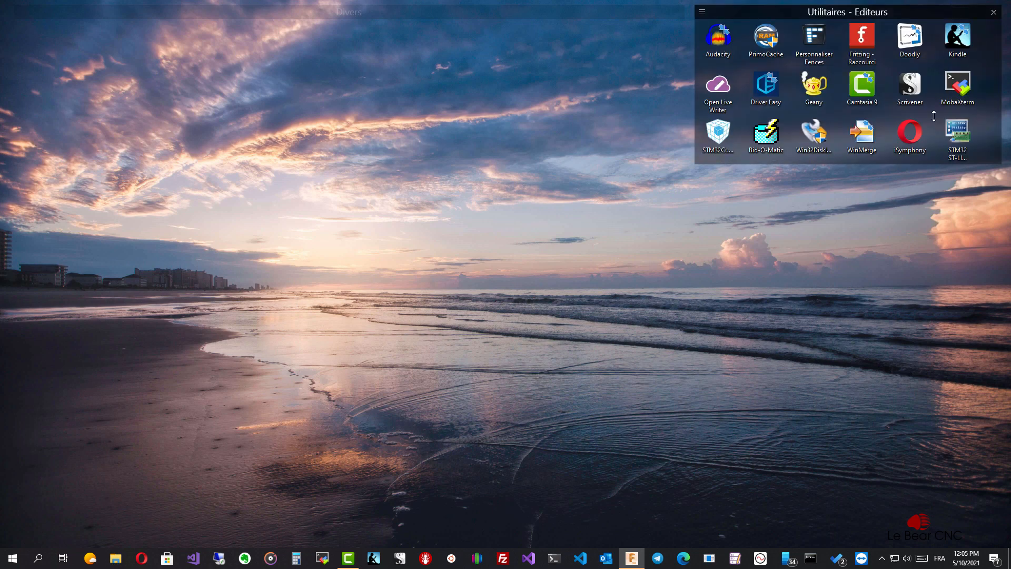
left_click(632, 559)
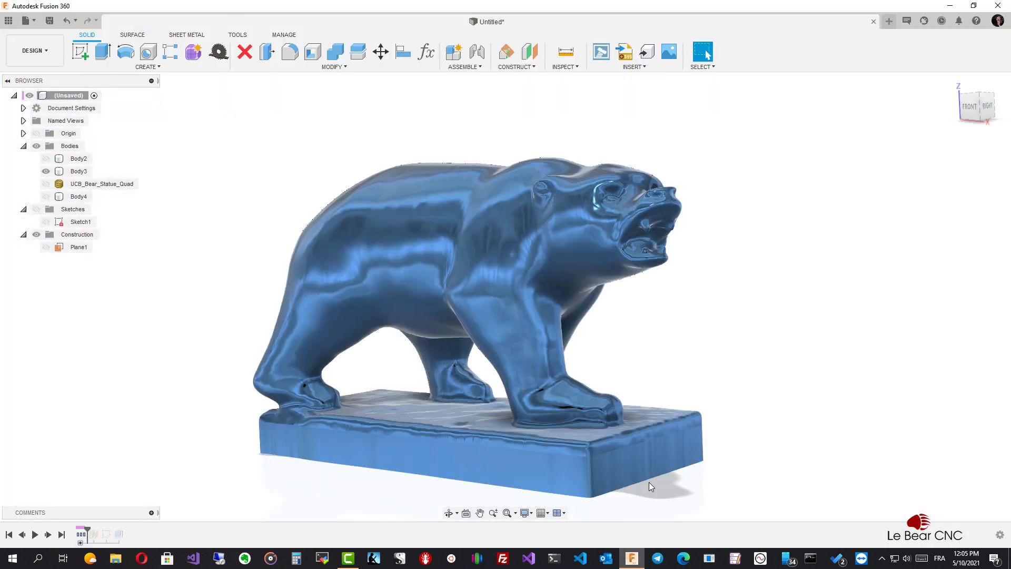
left_click(546, 154)
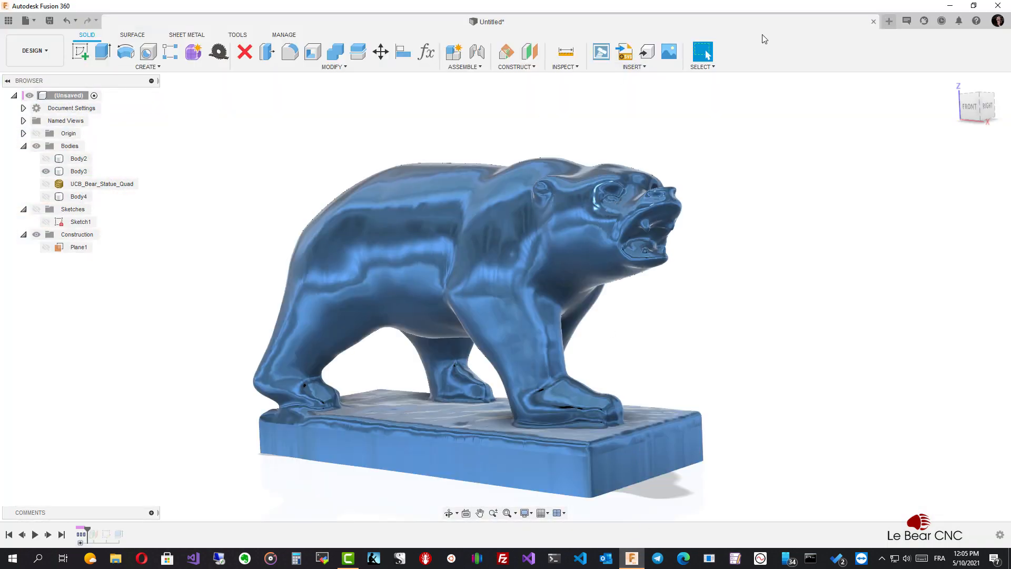
Step: Create a new design and insert the mesh file UCB_Bear_Statue_v1e.stl with millimeter units
left_click(890, 22)
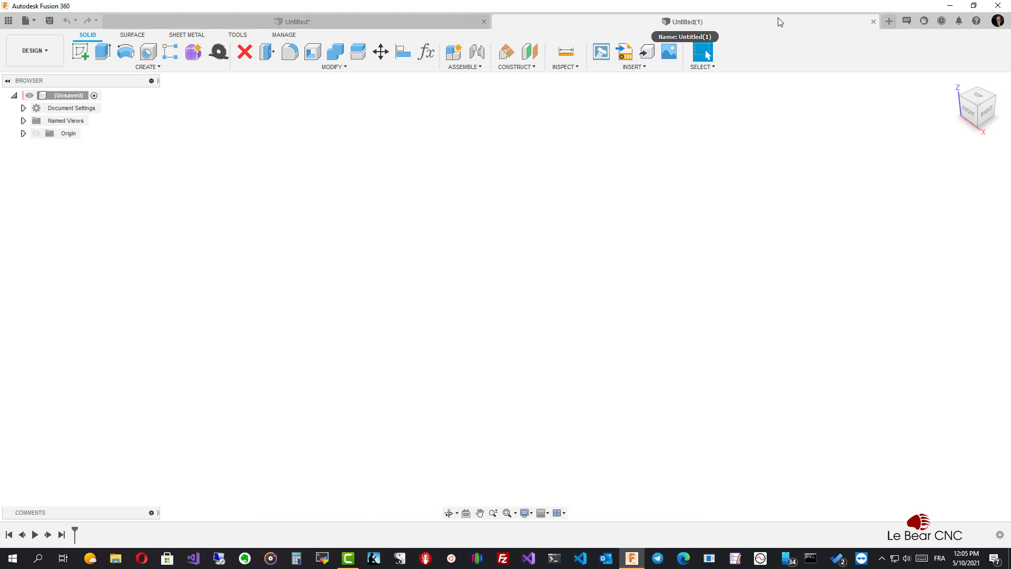
left_click(643, 68)
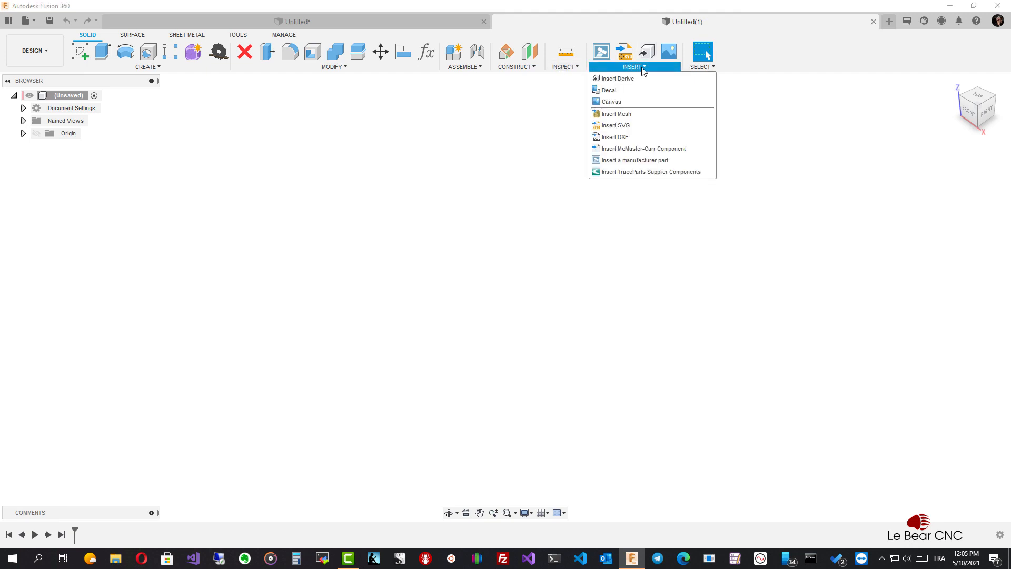
left_click(620, 115)
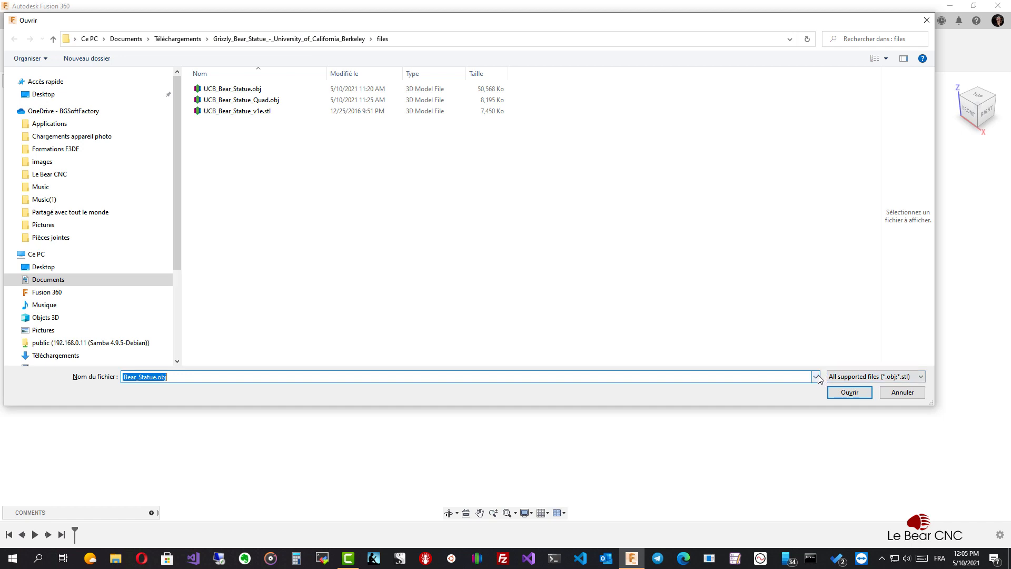
left_click(246, 113)
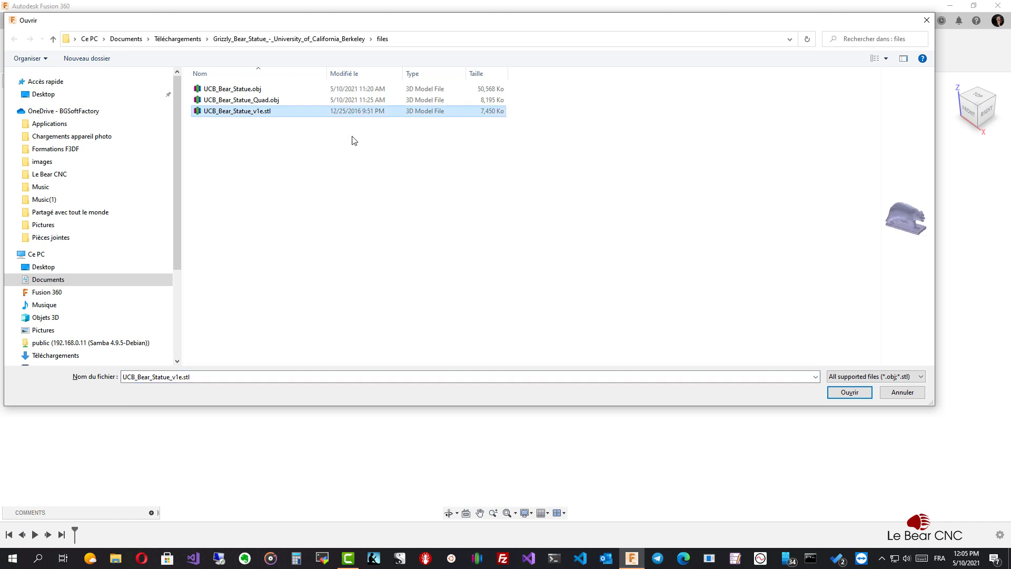
left_click(856, 398)
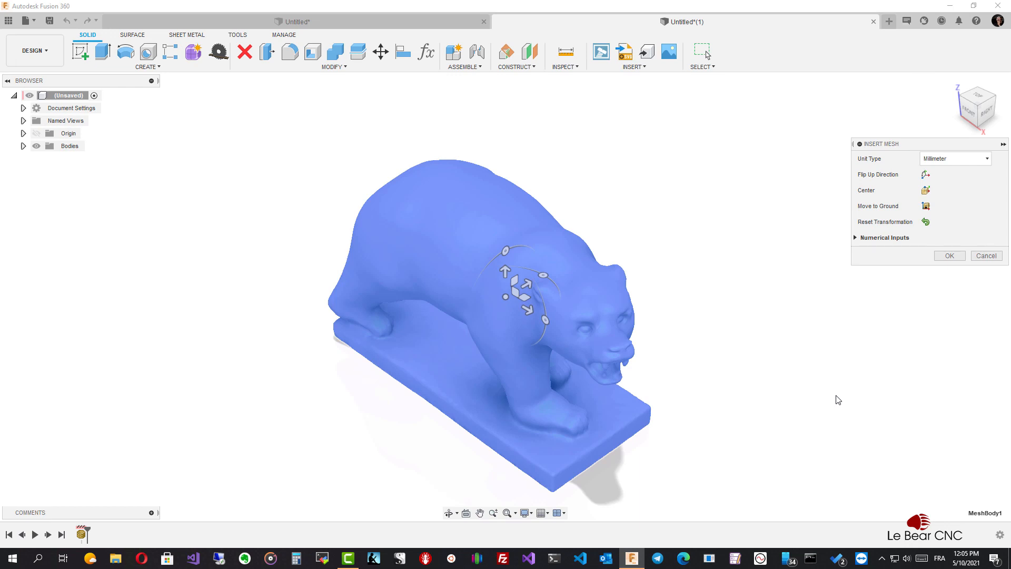
middle_click_drag(838, 400, 920, 332, "shift")
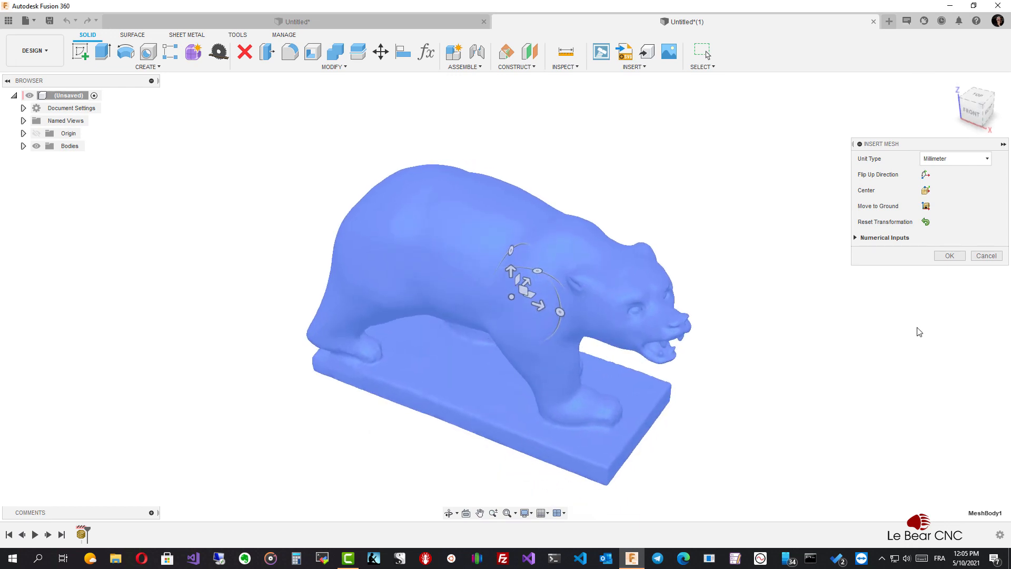
left_click(949, 257)
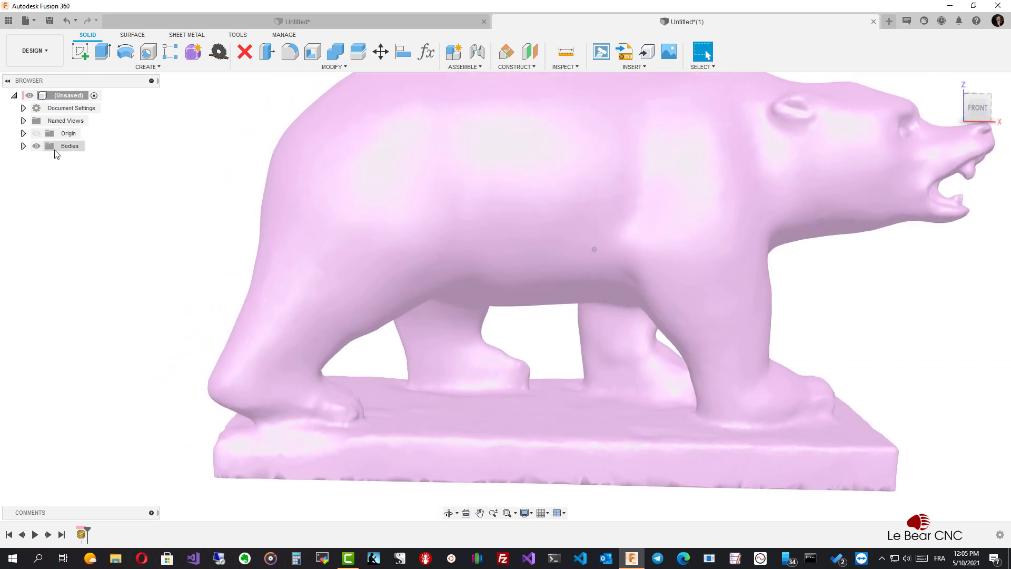
Step: Turn off design history capture for the design containing the bear mesh, accepting removal of the timeline
left_click(23, 146)
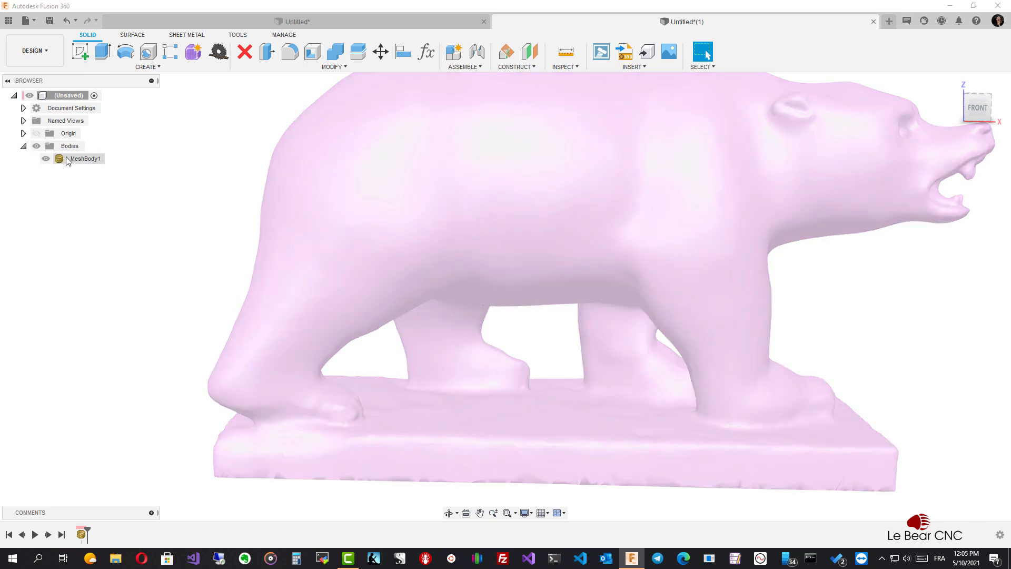
right_click(67, 160)
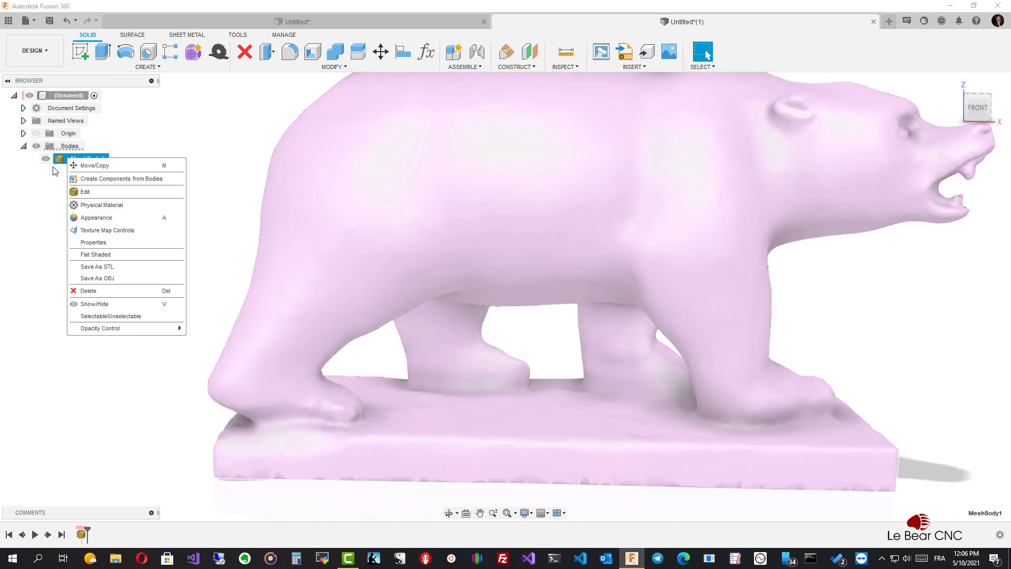
right_click(62, 99)
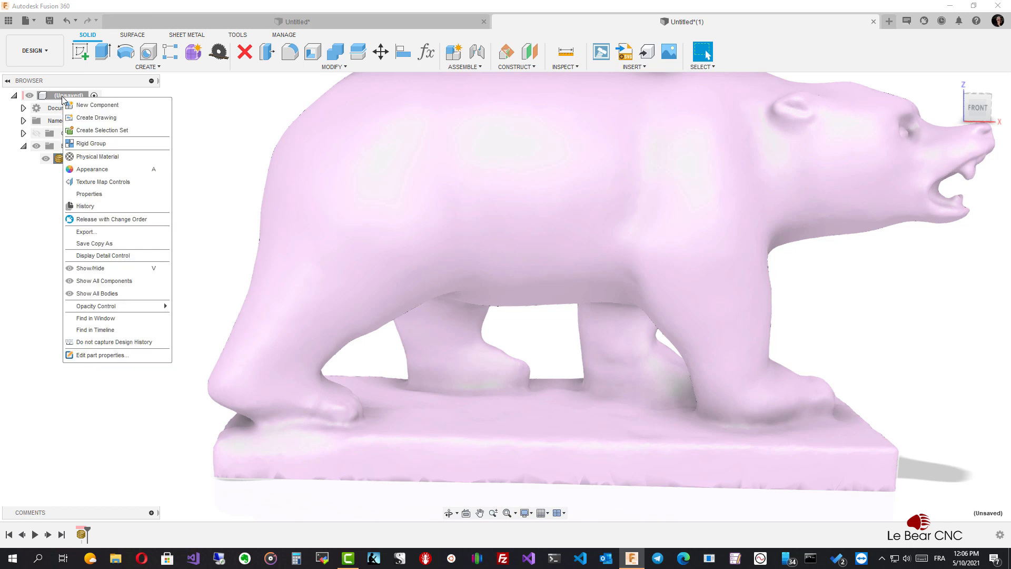
left_click(97, 342)
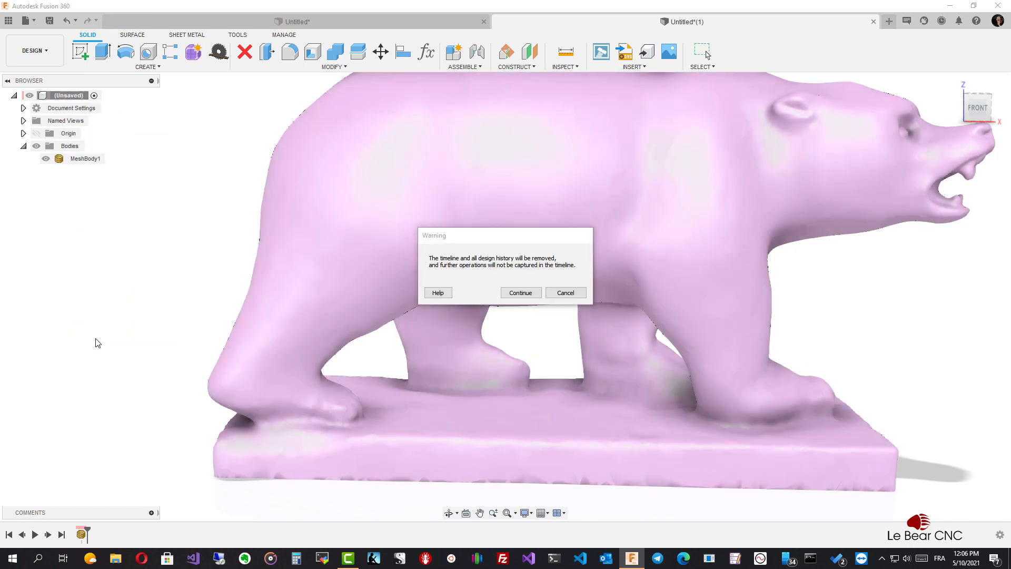
left_click(519, 292)
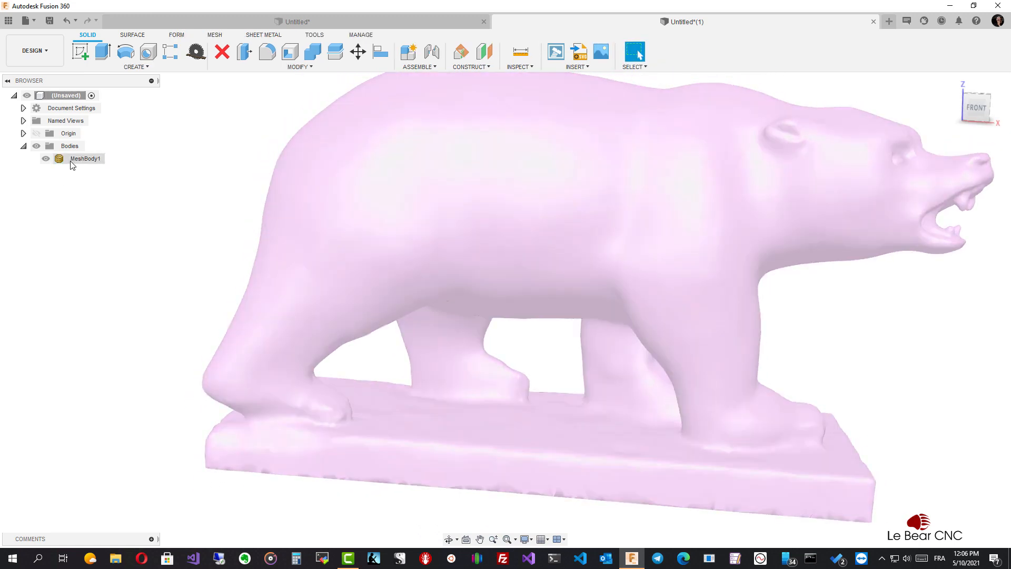
Step: Try to convert the bear mesh body to a new body with Mesh to BRep
right_click(73, 166)
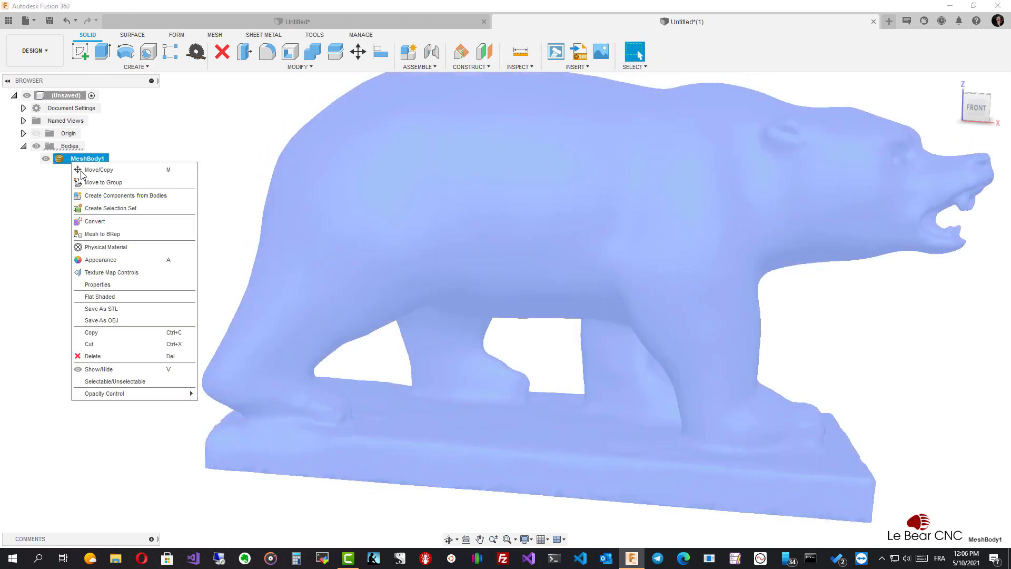
left_click(98, 235)
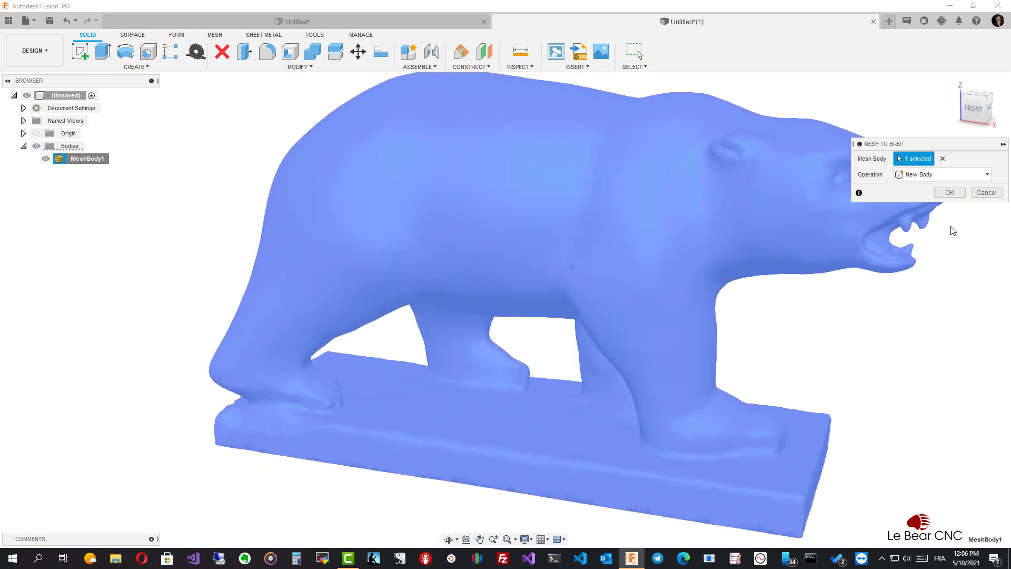
left_click(950, 193)
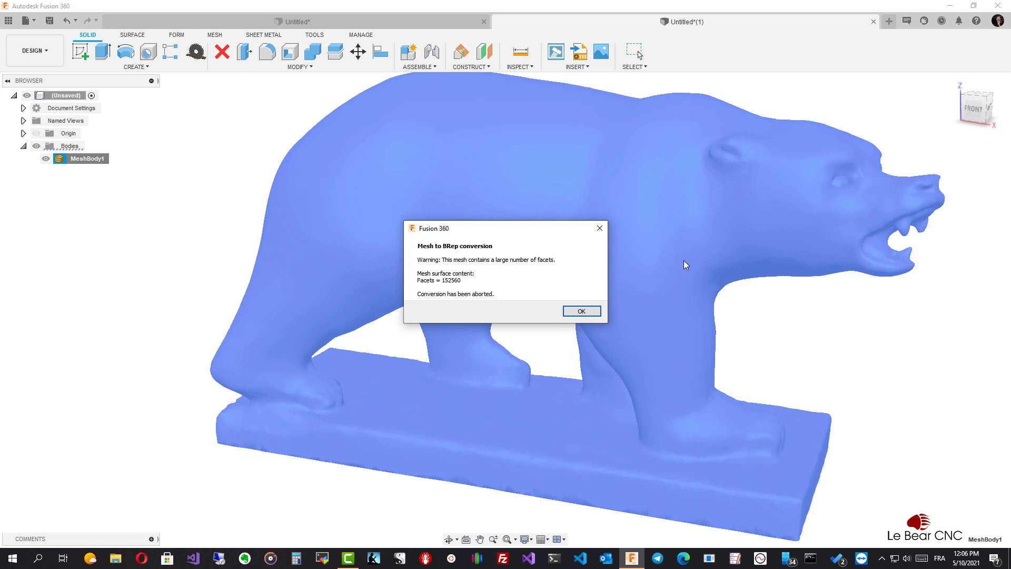
left_click(590, 310)
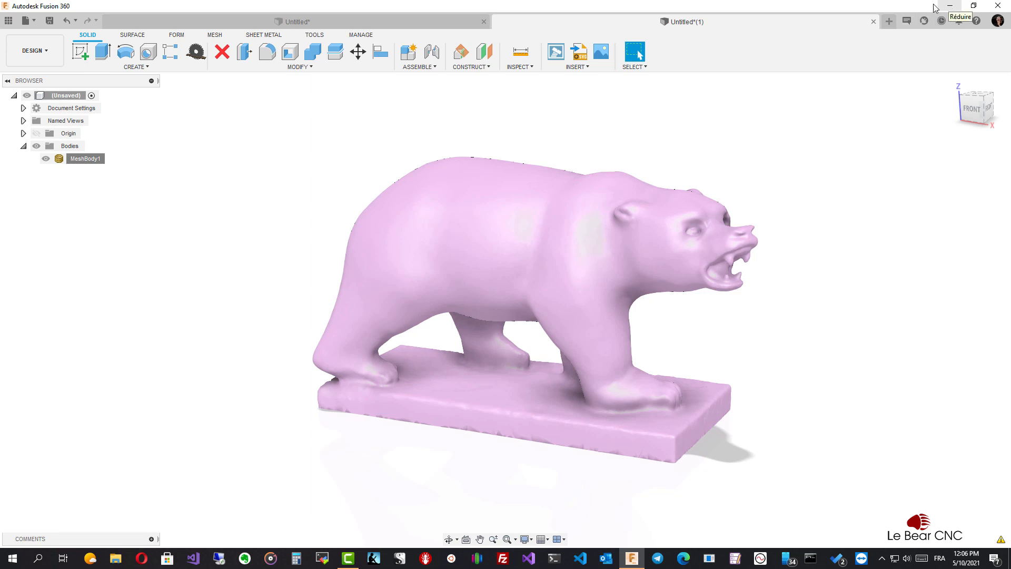
Step: Delete the bear statue's mesh body from the design
right_click(88, 160)
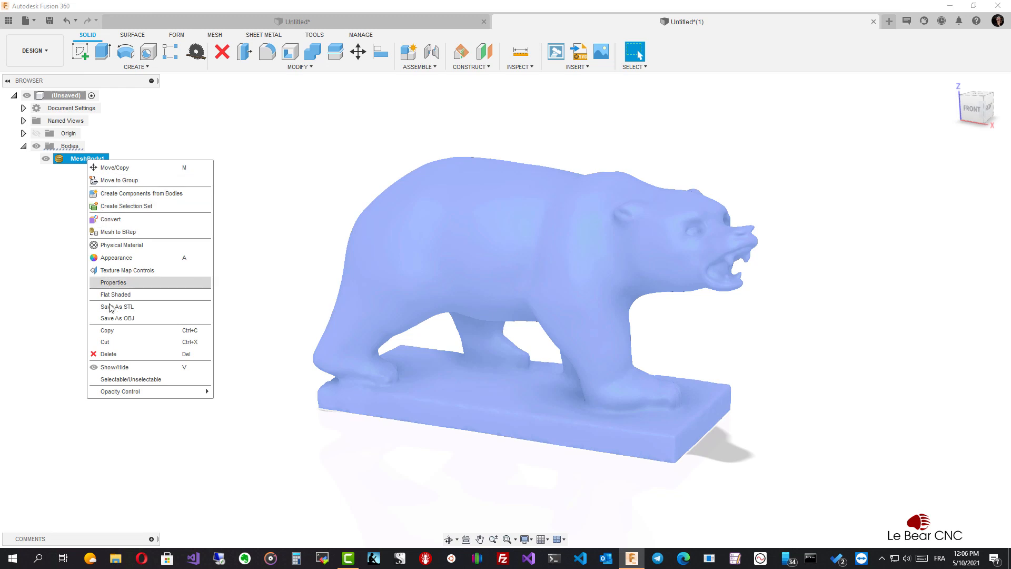
left_click(108, 354)
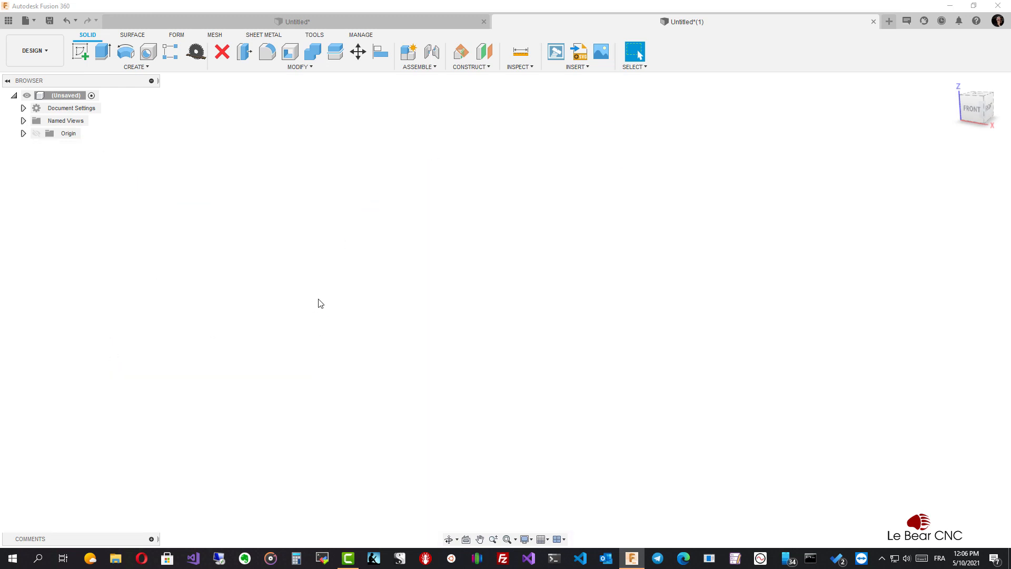
Step: Switch to Autodesk Meshmixer and import the mesh file UCB_Bear_Statue_v1e.stl
left_click(950, 5)
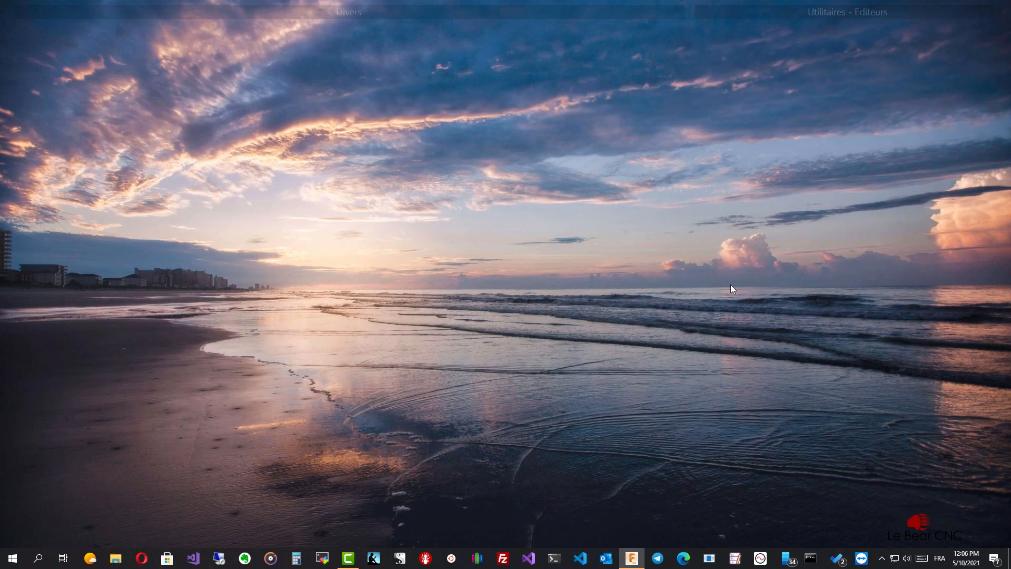
left_click(38, 558)
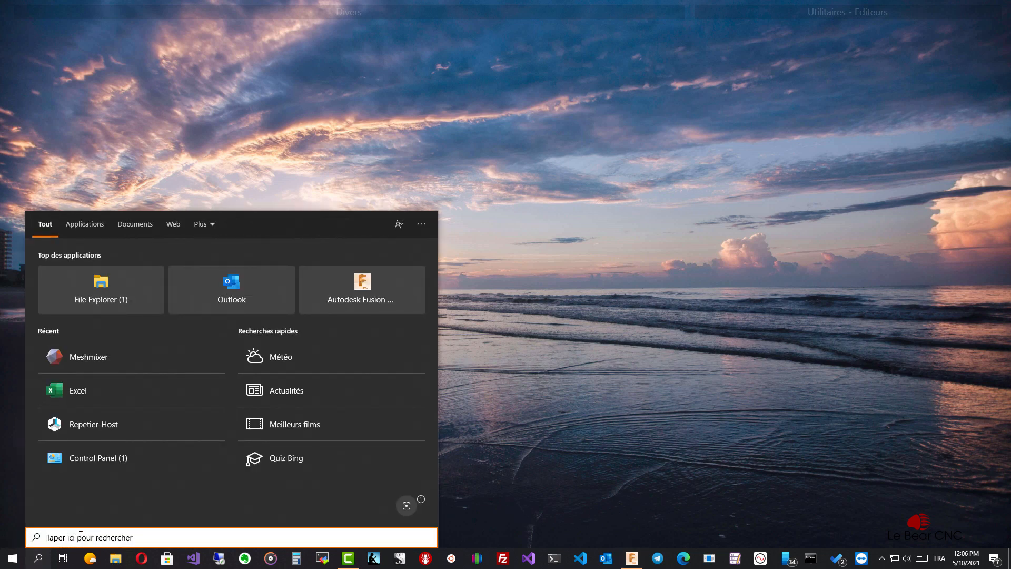
left_click(115, 360)
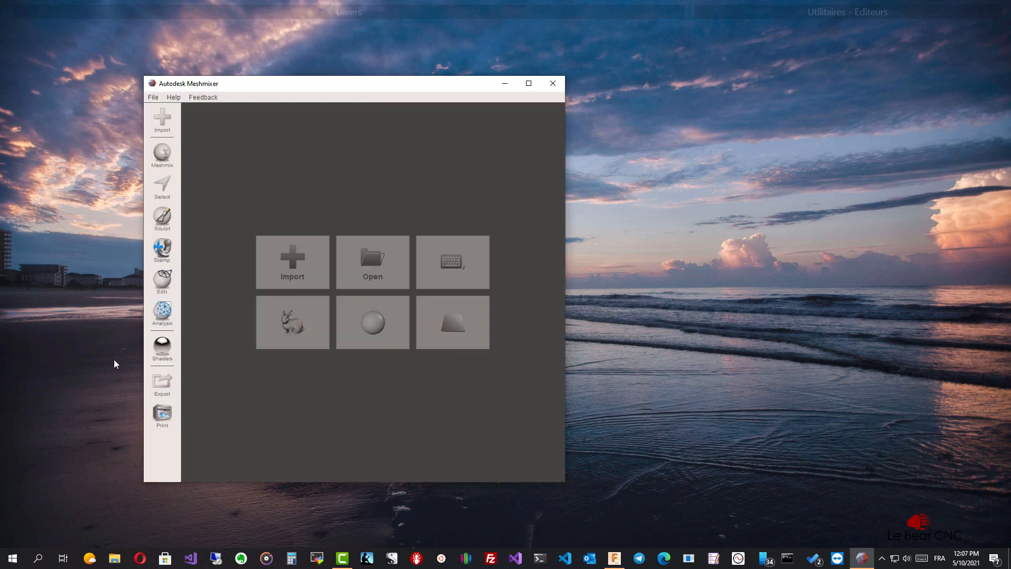
left_click(296, 263)
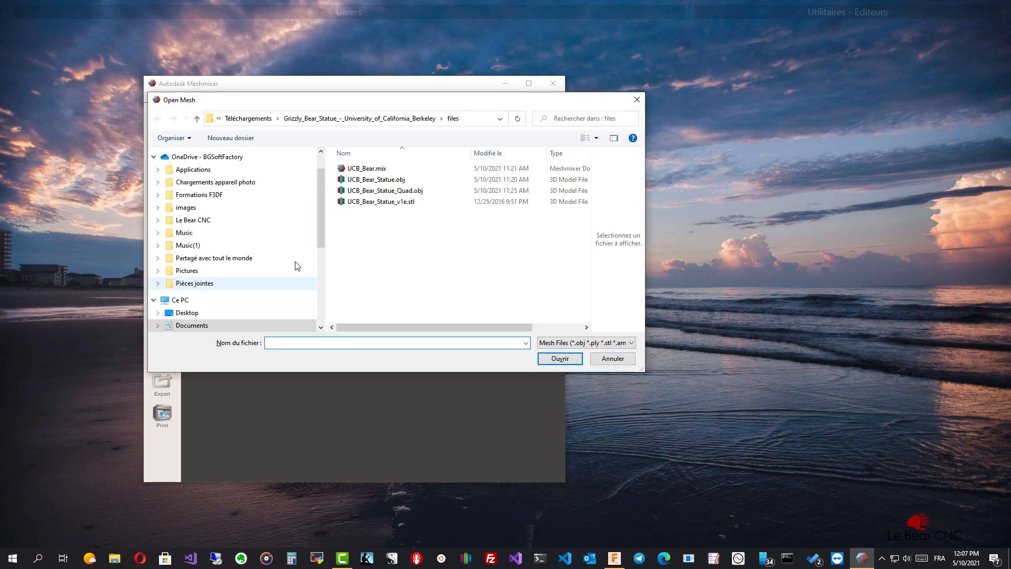
left_click(390, 202)
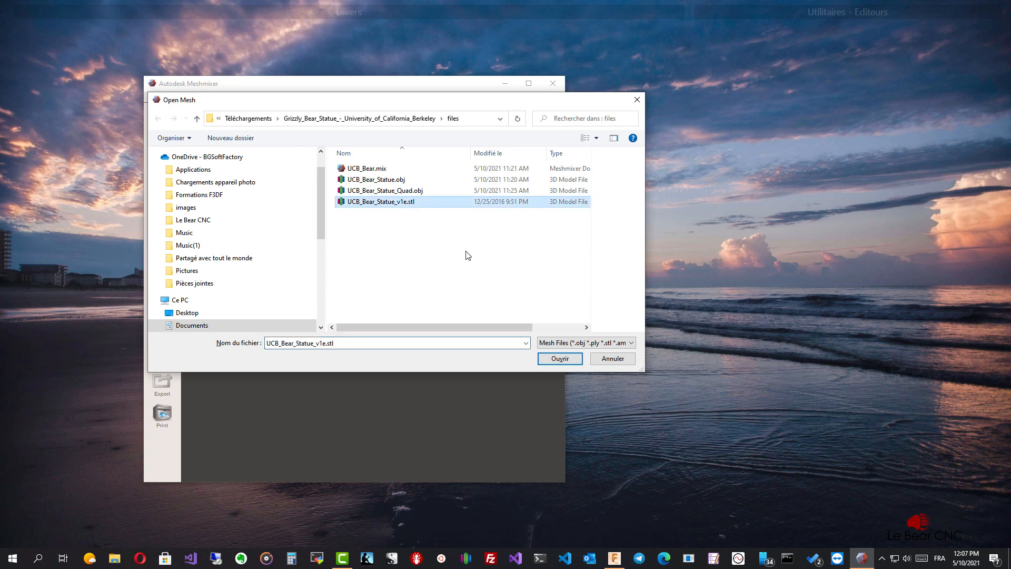
left_click(560, 359)
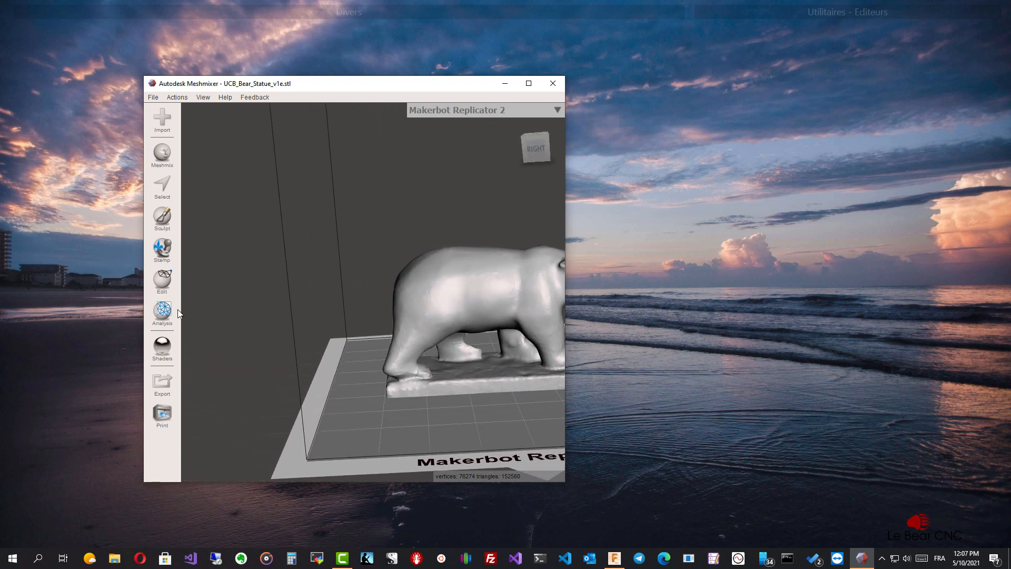
Step: Run Inspector's Auto Repair All on the bear mesh with Flat Fill, and finish the inspection
left_click(163, 312)
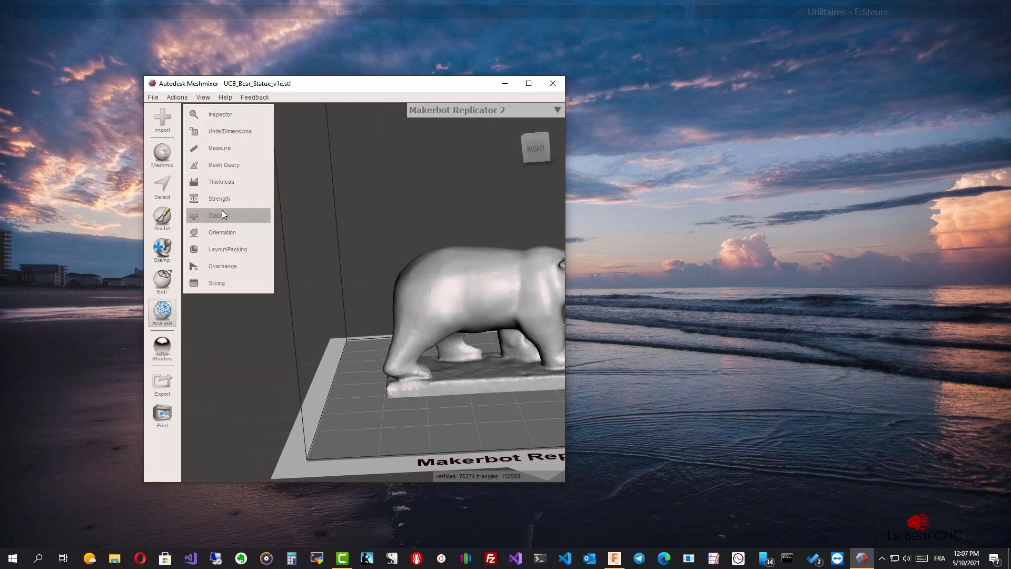
left_click(221, 116)
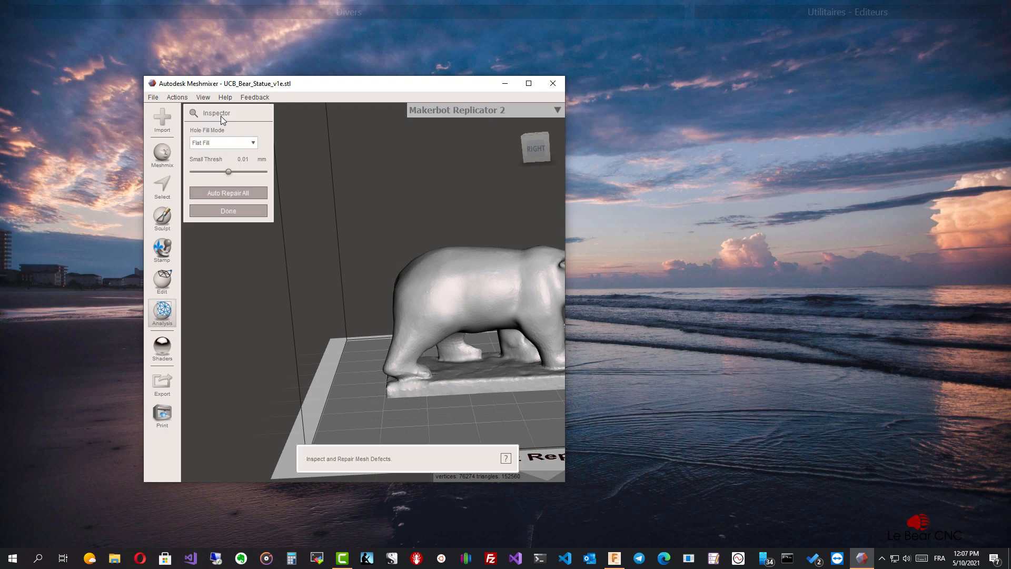
left_click(230, 193)
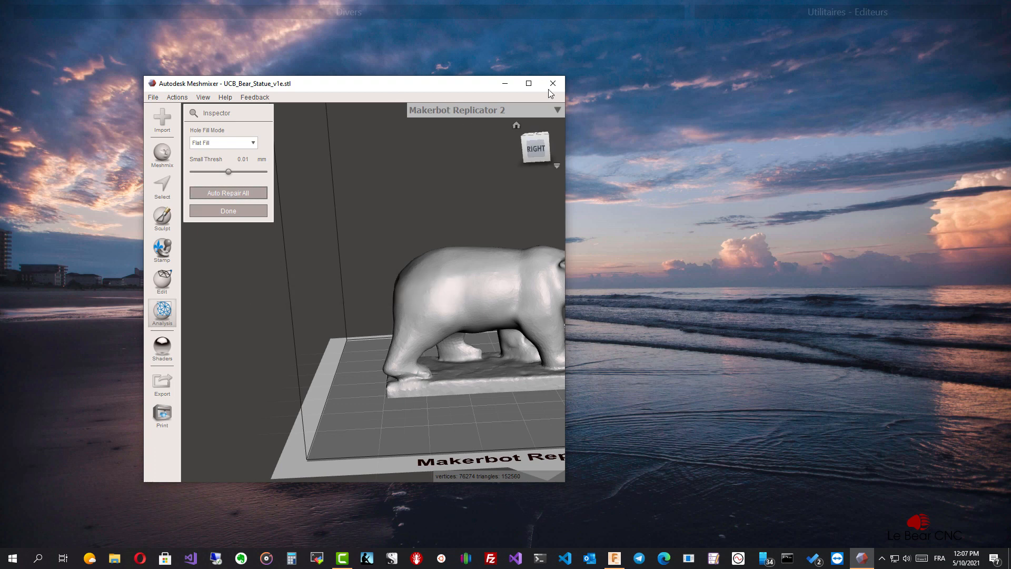
left_click(529, 84)
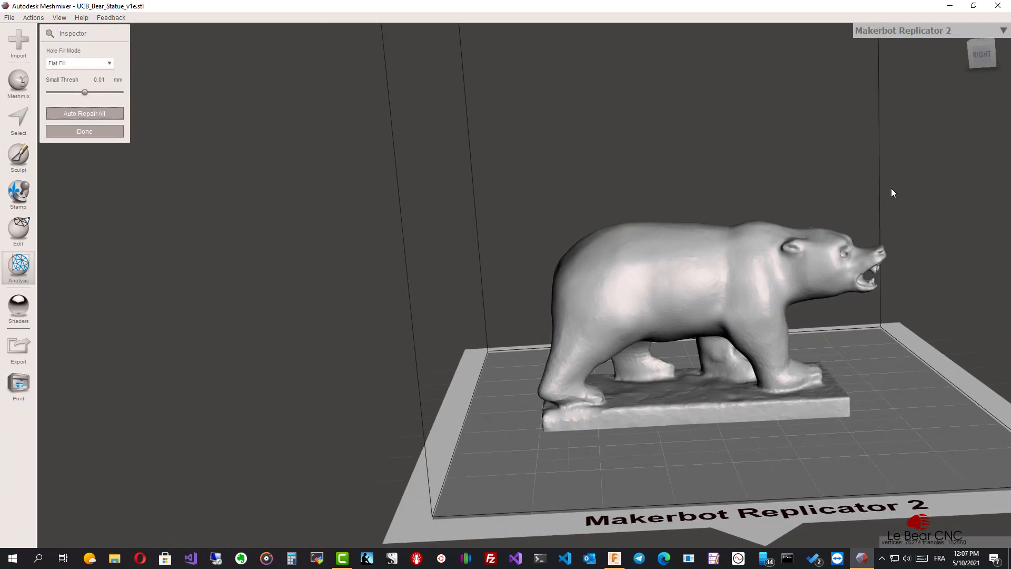
right_click_drag(892, 188, 411, 157)
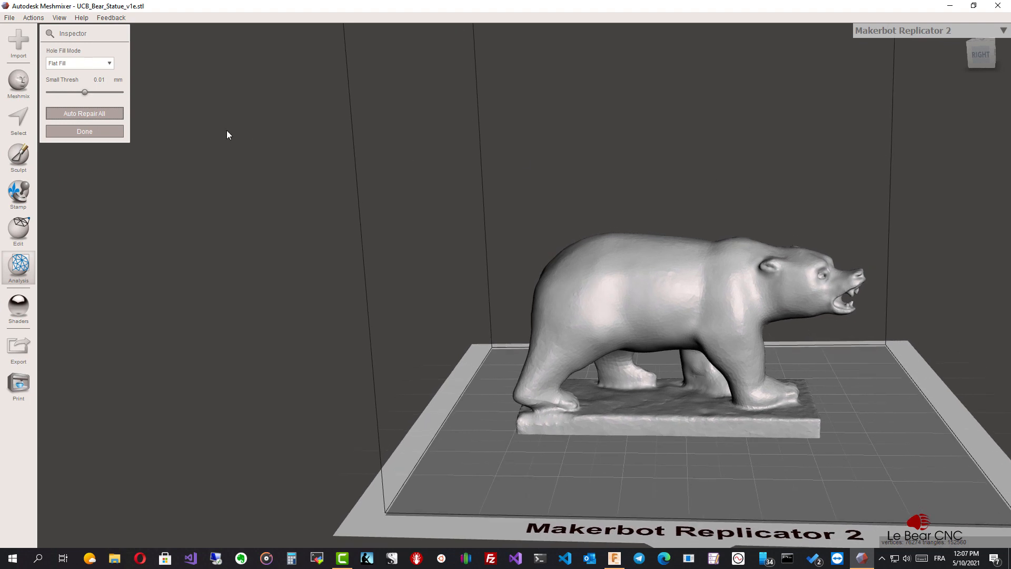
left_click(98, 132)
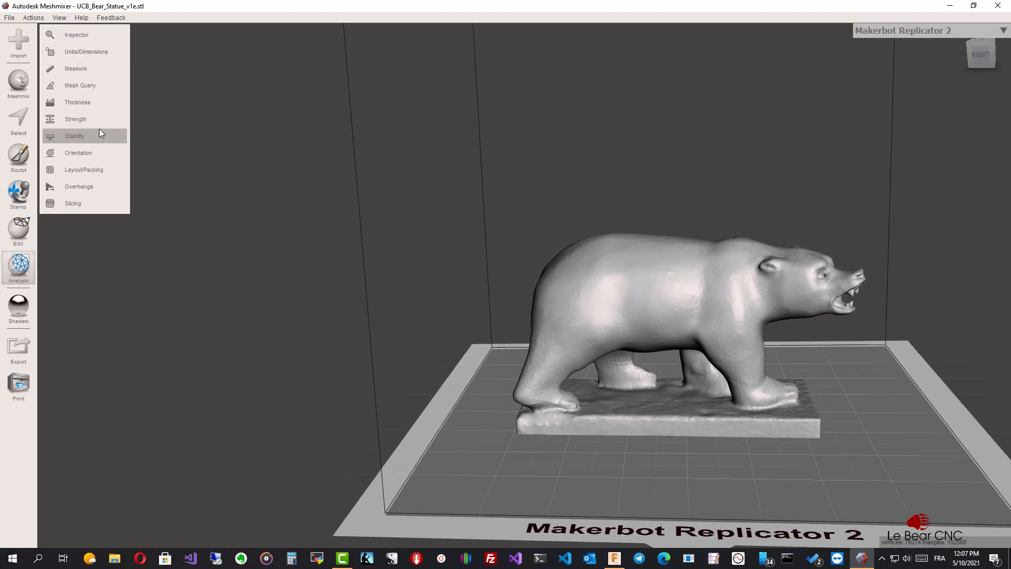
Step: Start Make Solid on the bear mesh with Mesh Density 256, Solid Accuracy 252 and the Accurate solid type
left_click(16, 234)
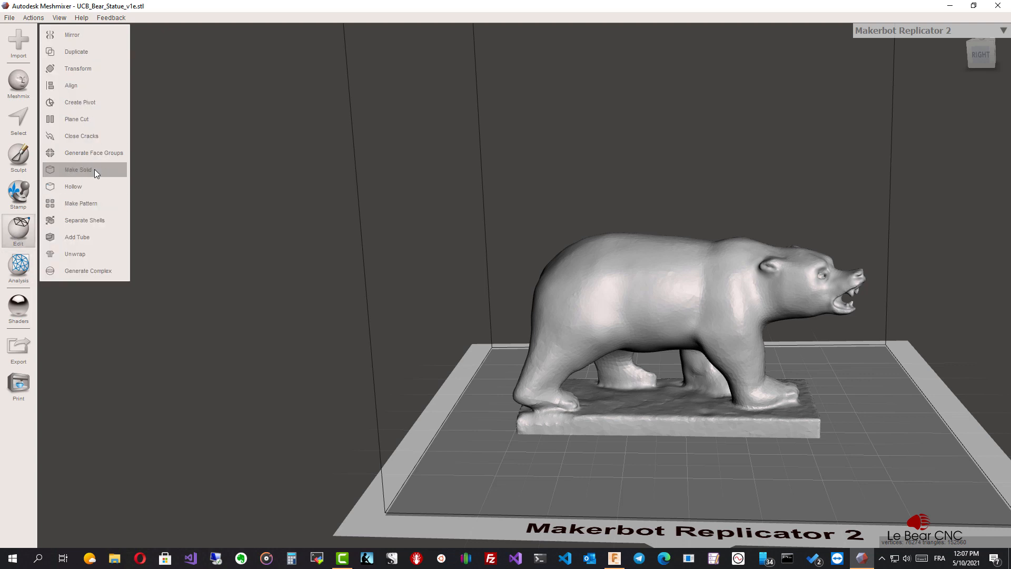
left_click(75, 169)
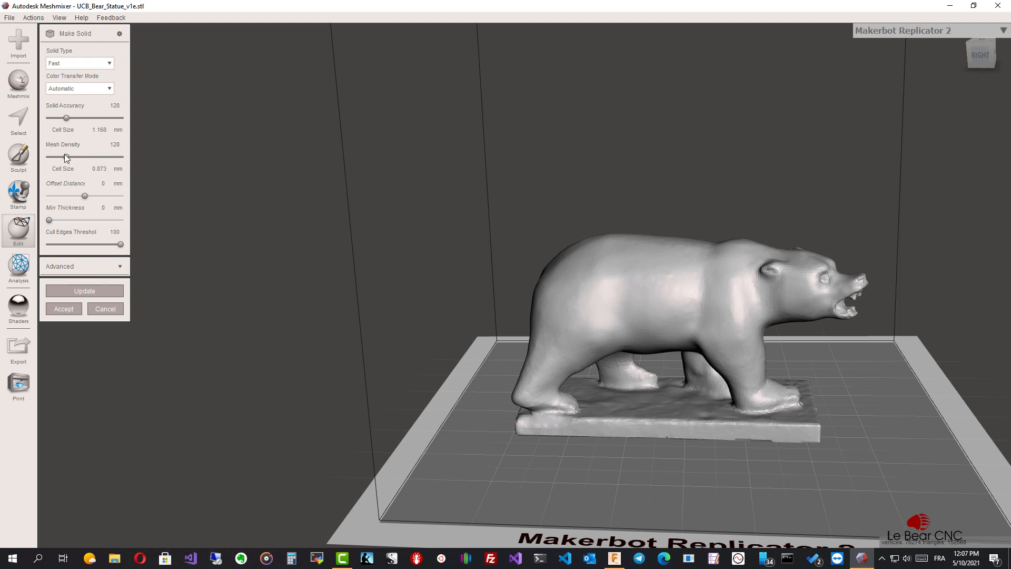
left_click_drag(65, 154, 88, 157)
left_click_drag(69, 117, 84, 119)
left_click(109, 64)
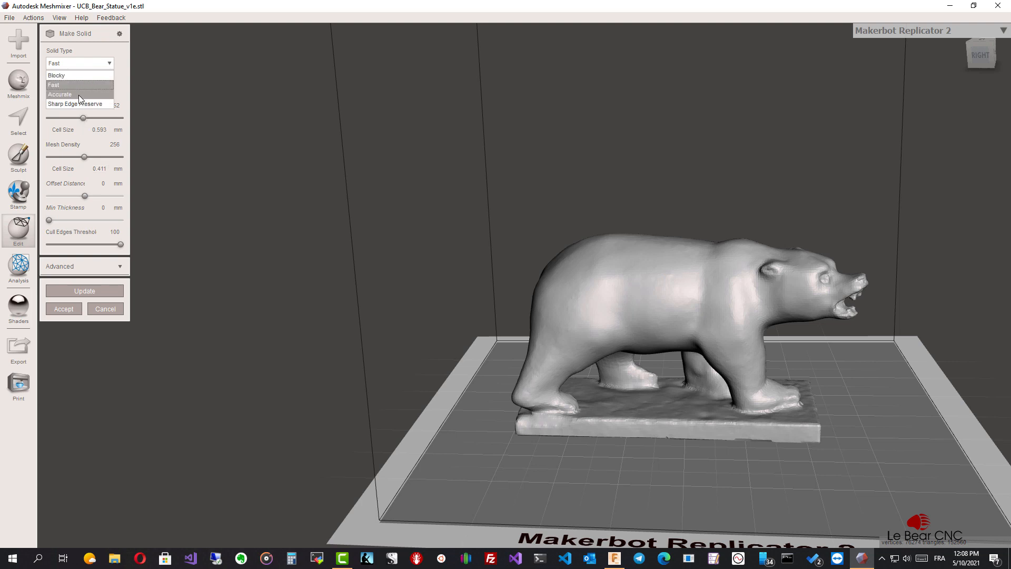
left_click(78, 95)
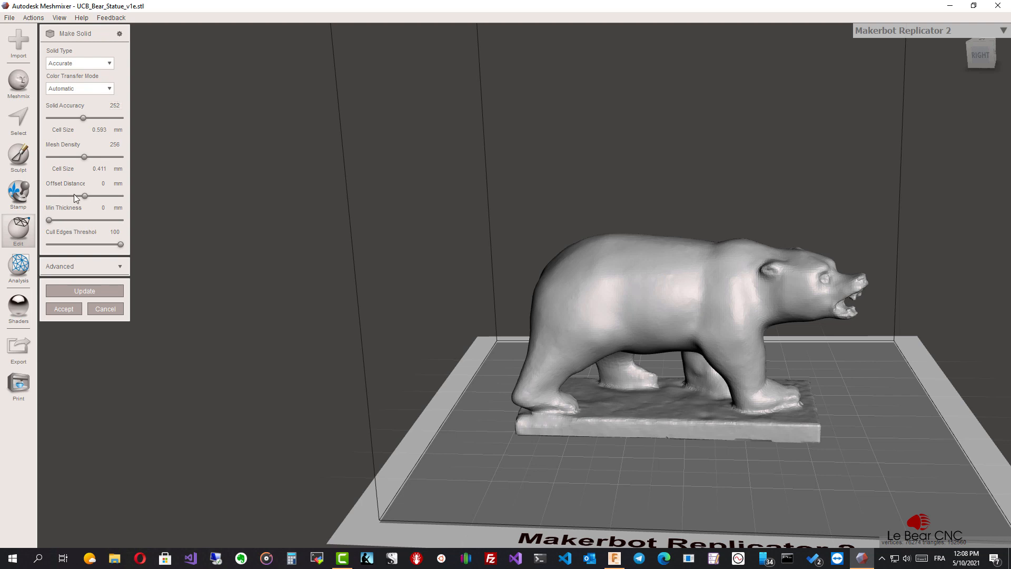
Step: Set the solid's Min Thickness to 1 mm, update the result and accept the solid bear
left_click_drag(50, 220, 86, 225)
left_click_drag(86, 224, 91, 206)
type("1")
key("Return")
left_click(121, 266)
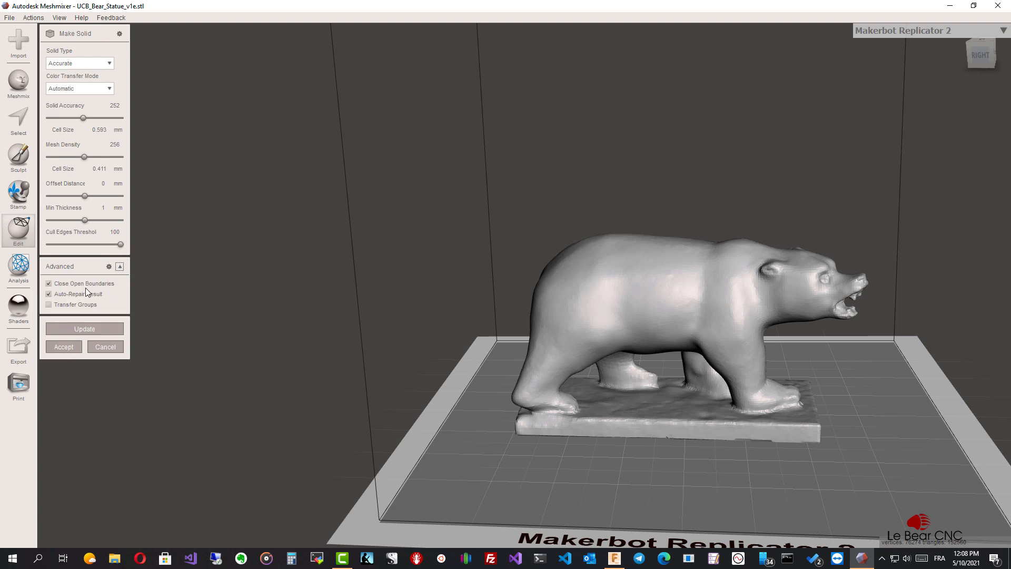
left_click(78, 329)
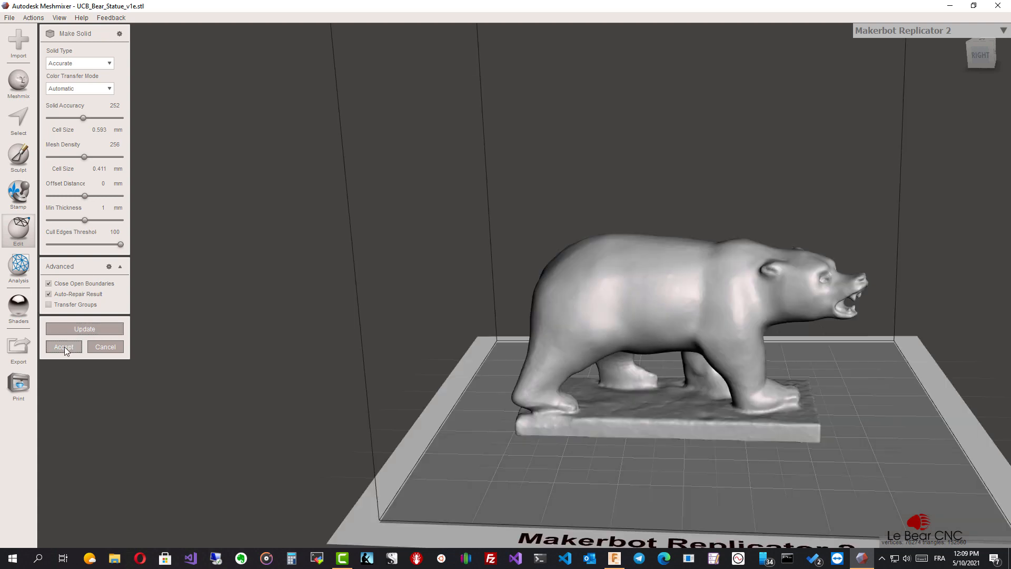
left_click(67, 351)
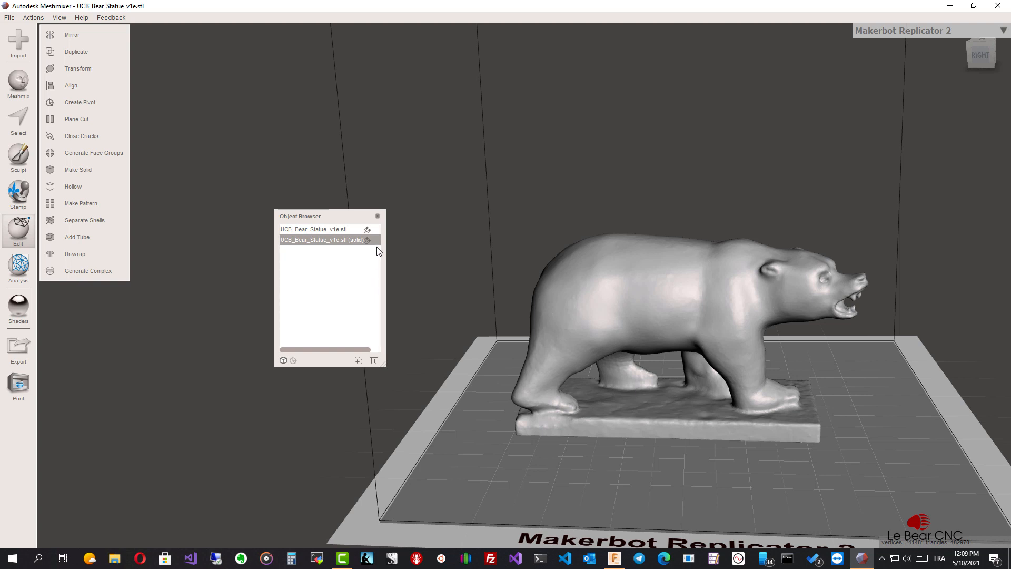
Step: Delete the original UCB_Bear_Statue_v1e.stl object and select the remaining solid version
left_click(345, 232, "shift")
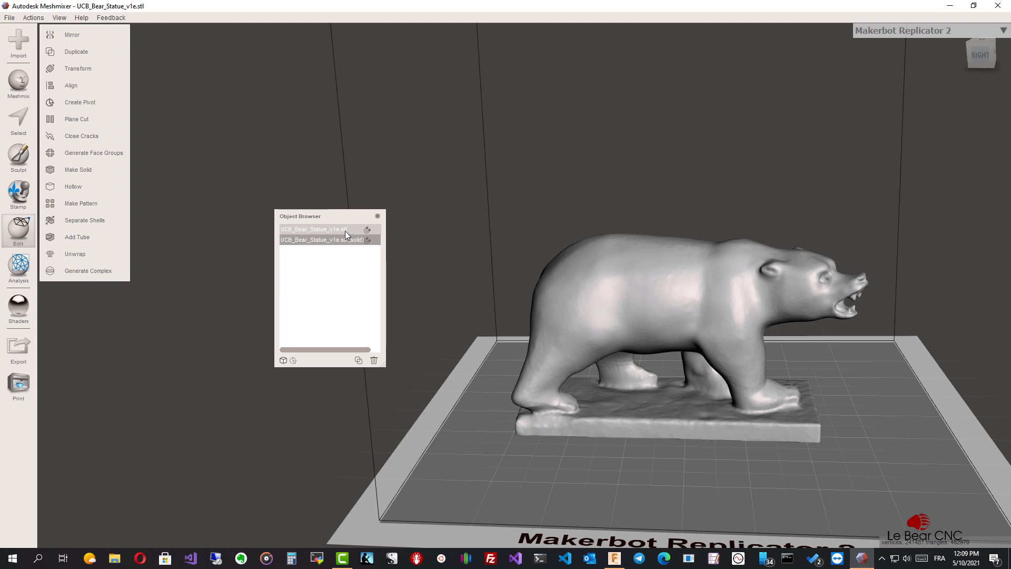
left_click(346, 230)
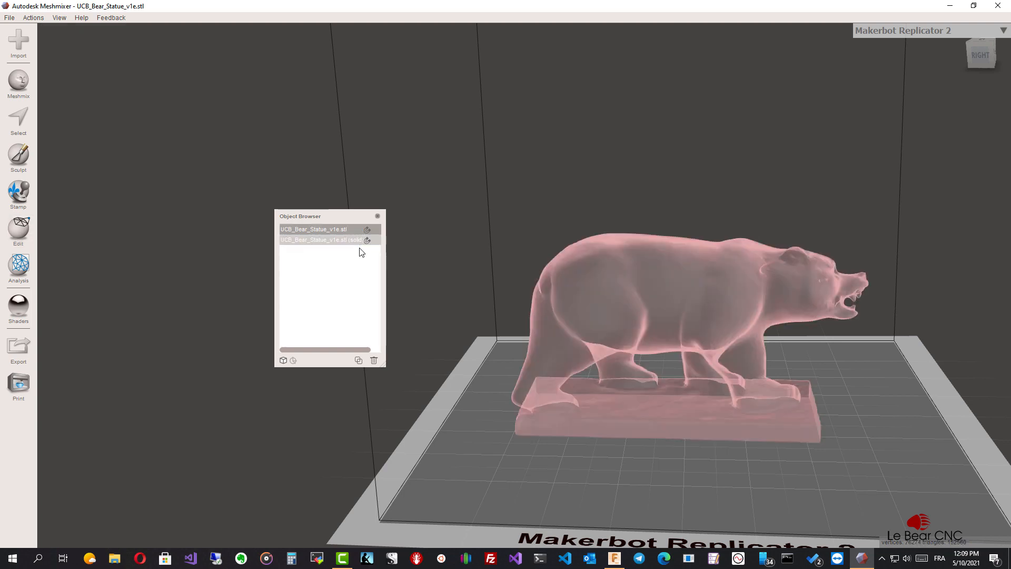
left_click(373, 361)
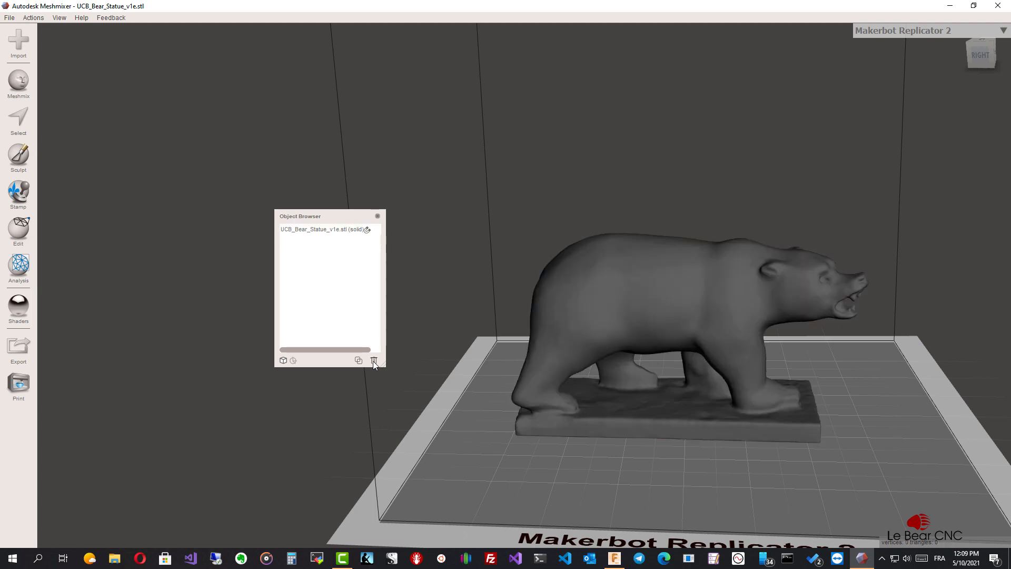
left_click(325, 232)
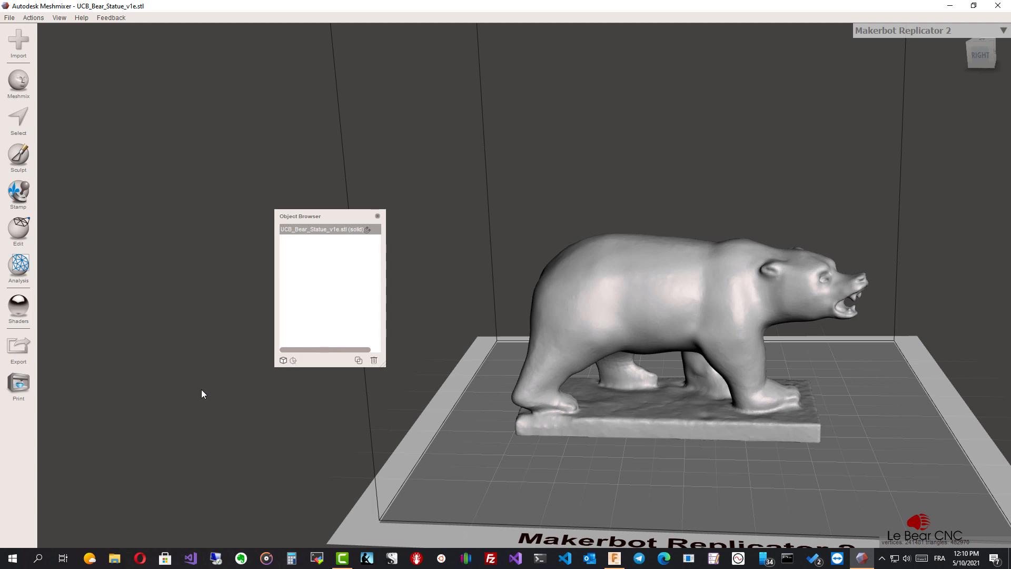
Step: Check the solid bear's overall dimensions and units with Units/Dimensions
left_click(14, 267)
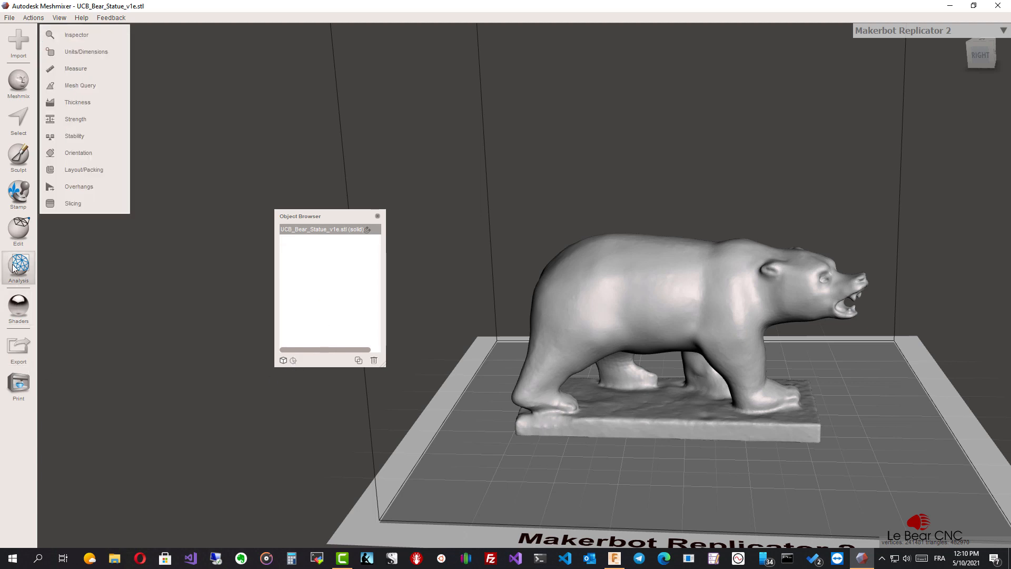
left_click(80, 53)
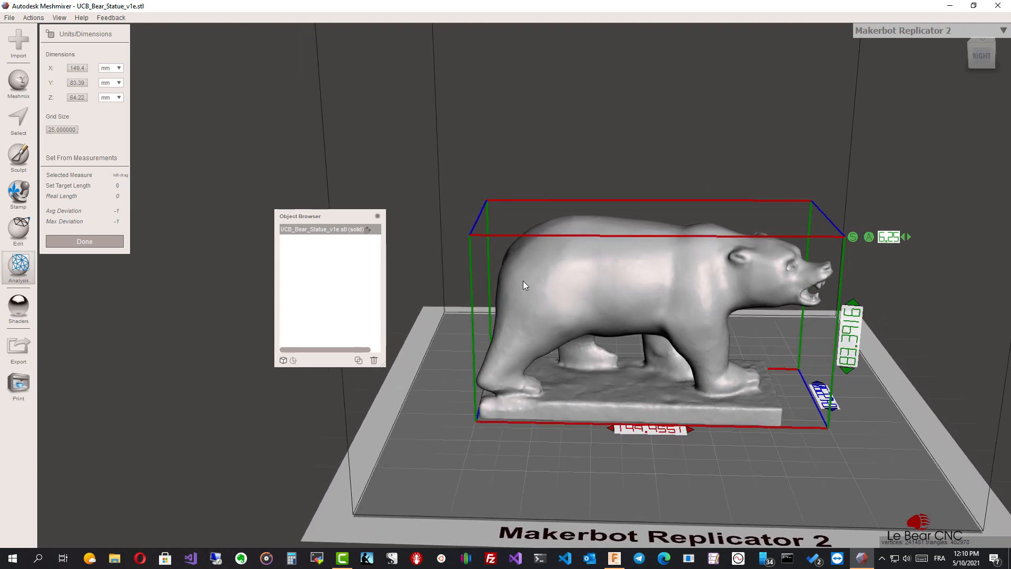
left_click(84, 241)
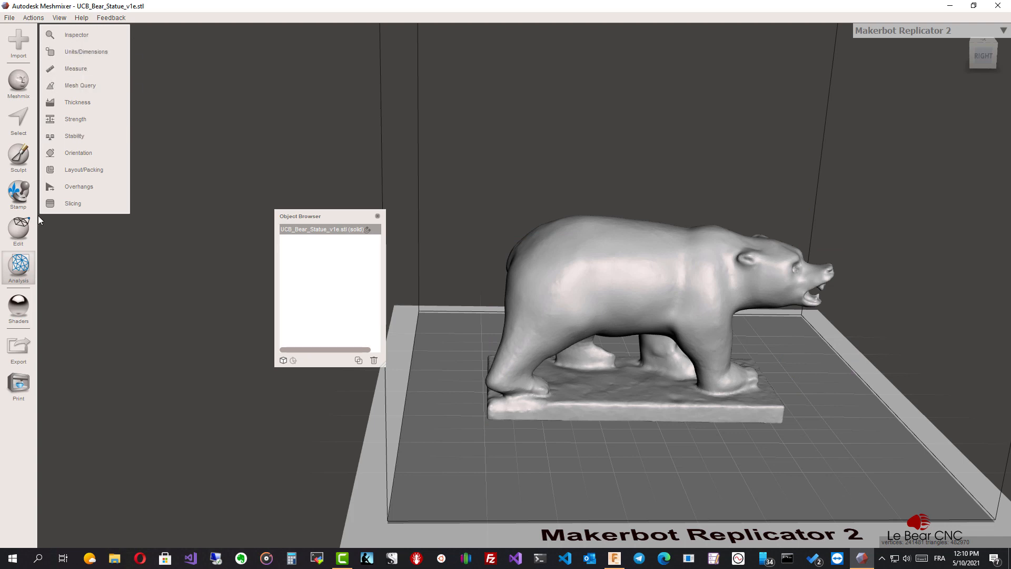
Step: Export the solid bear in OBJ Format as UCB_Bear_Statue_2.obj in the statue's files folder
left_click(22, 352)
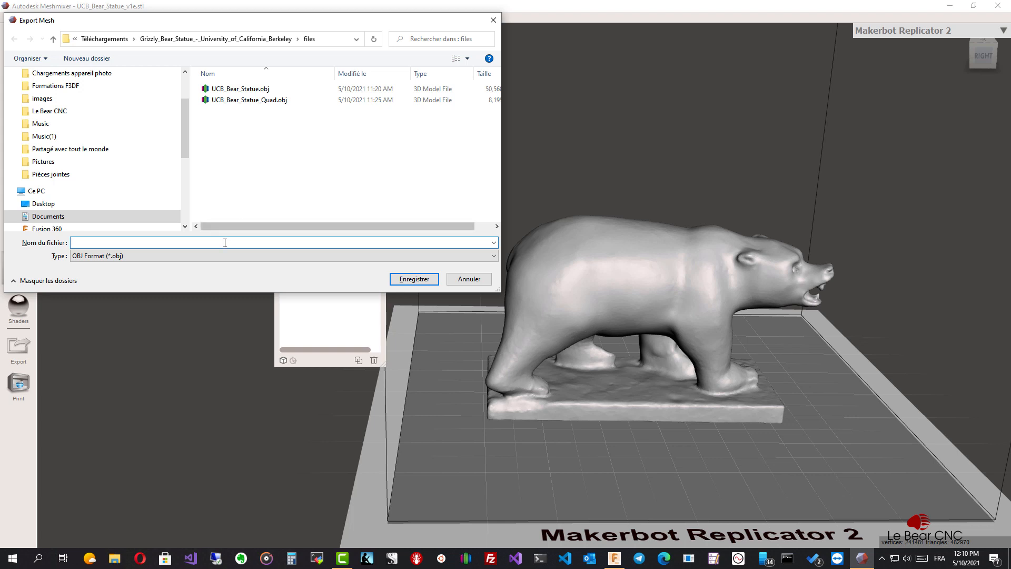
left_click_drag(216, 27, 233, 94)
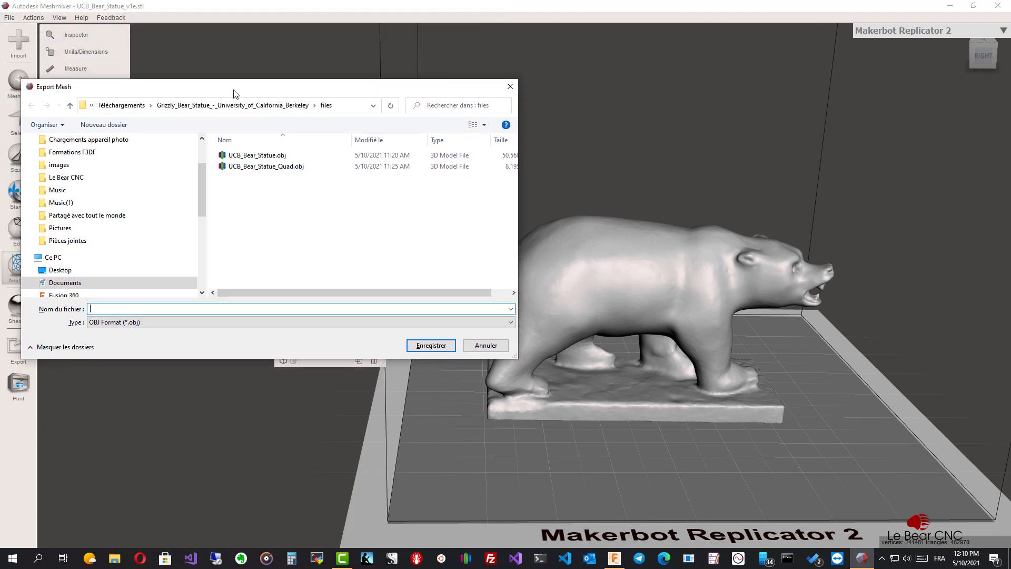
left_click(511, 322)
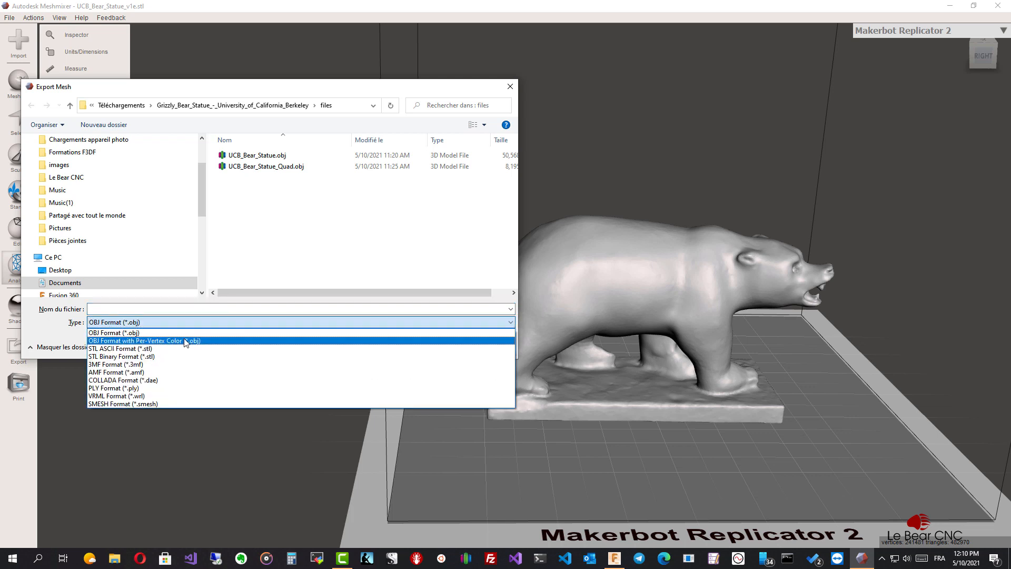
left_click(139, 333)
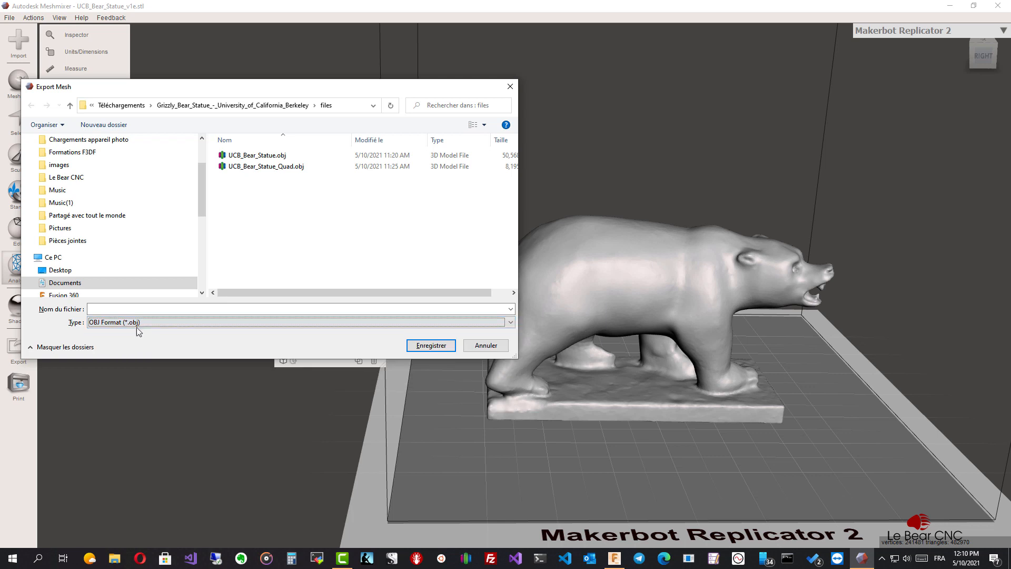
left_click(265, 159)
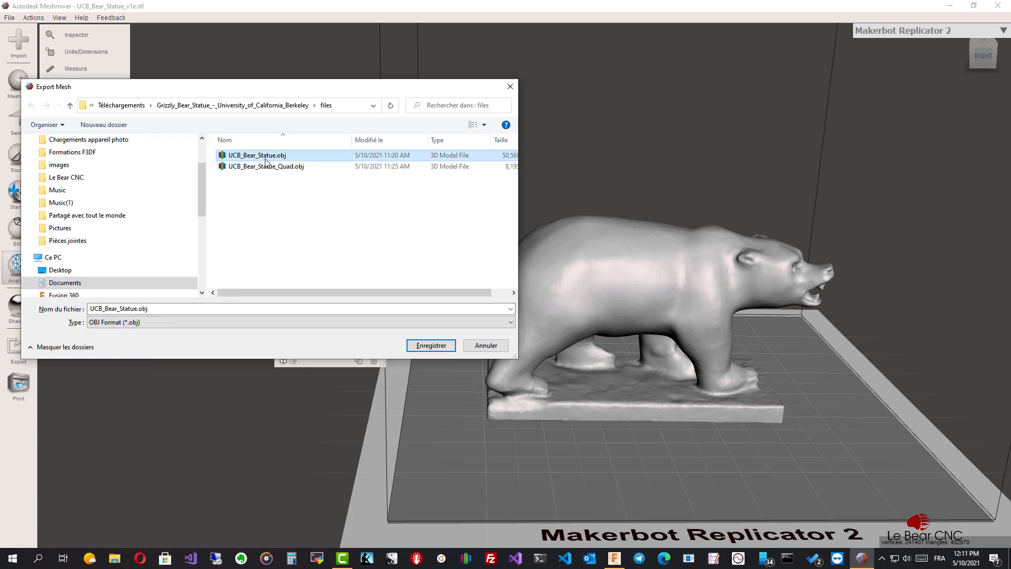
left_click(138, 310)
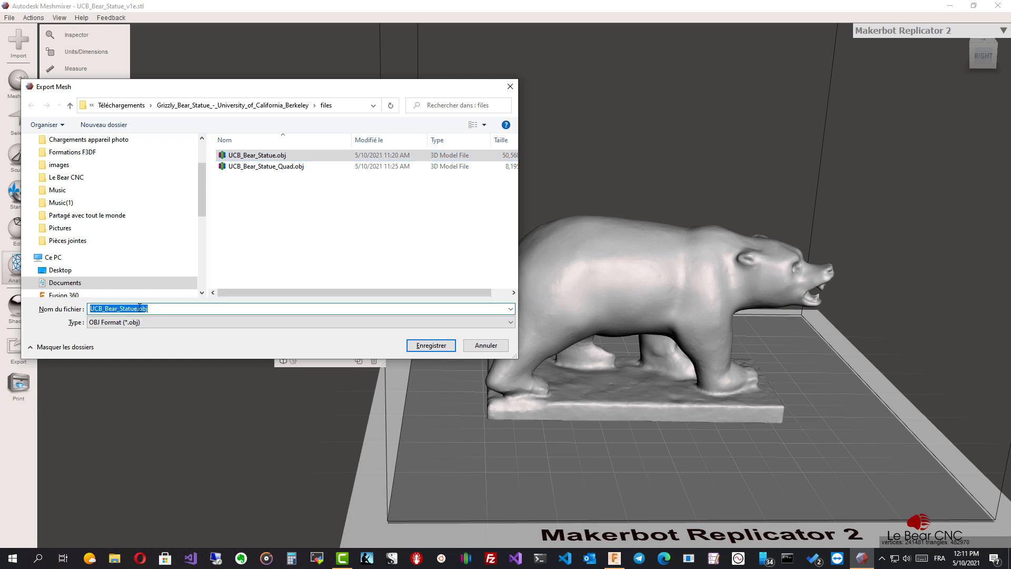
left_click(139, 309)
type("_2")
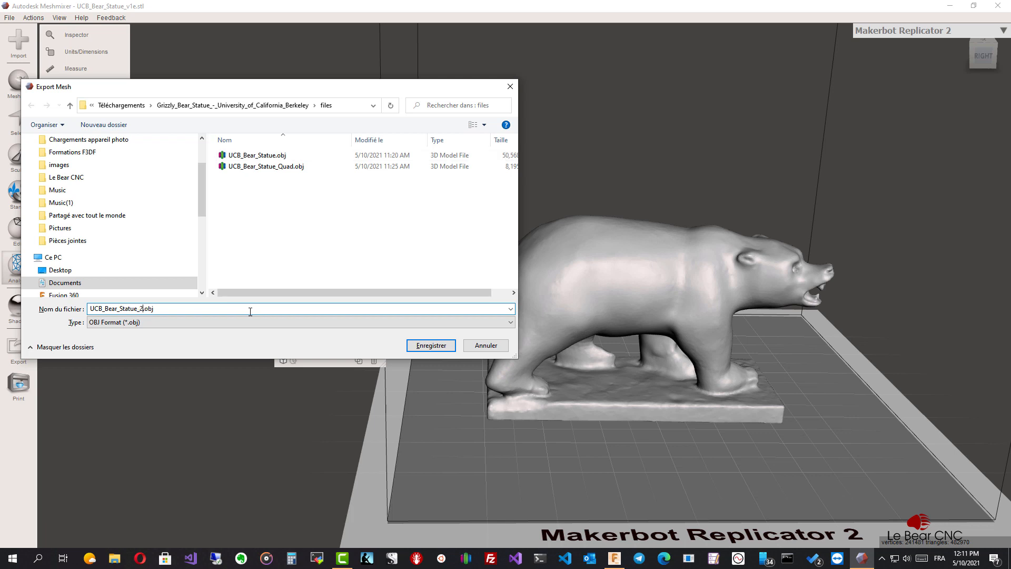
left_click(431, 345)
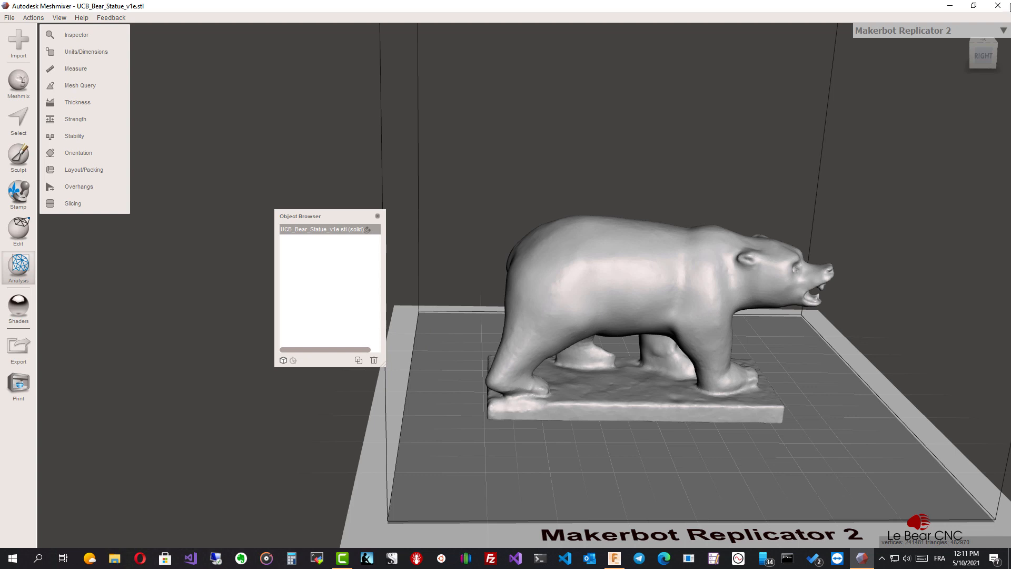
Step: Close Meshmixer without saving the document and check the exported OBJ in the statue's files folder
left_click(998, 5)
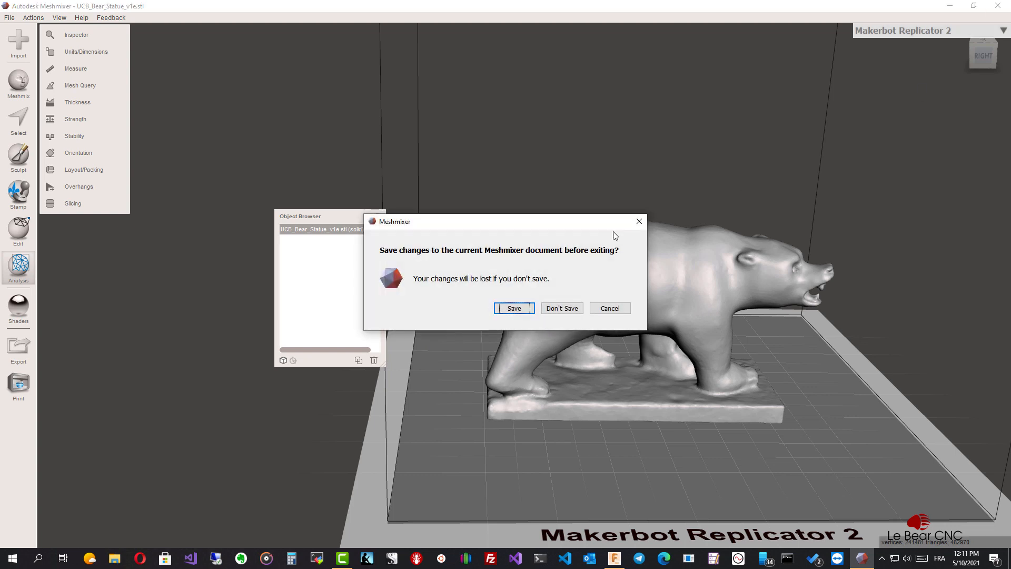
left_click(559, 310)
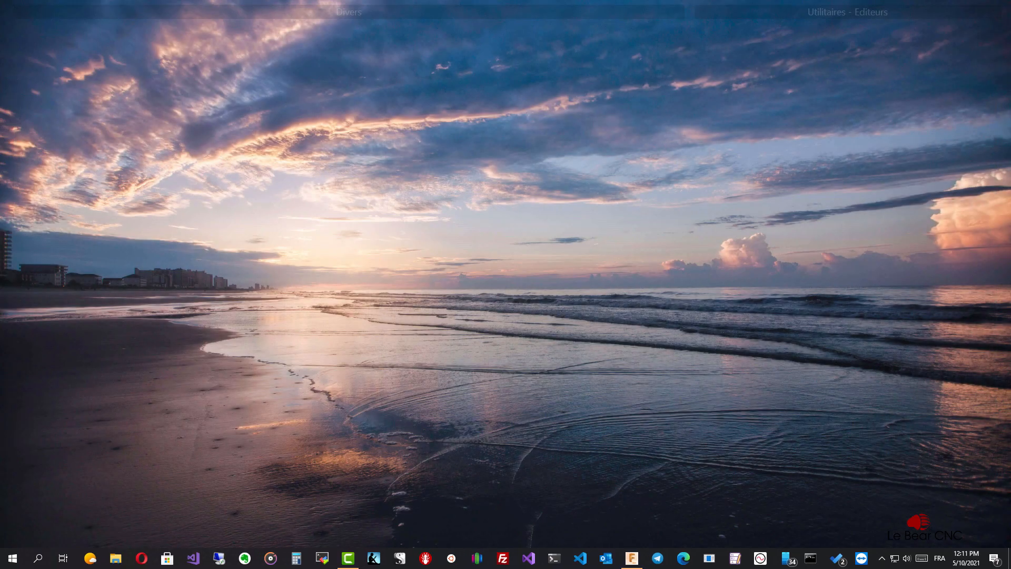
left_click_drag(1010, 59, 340, 71)
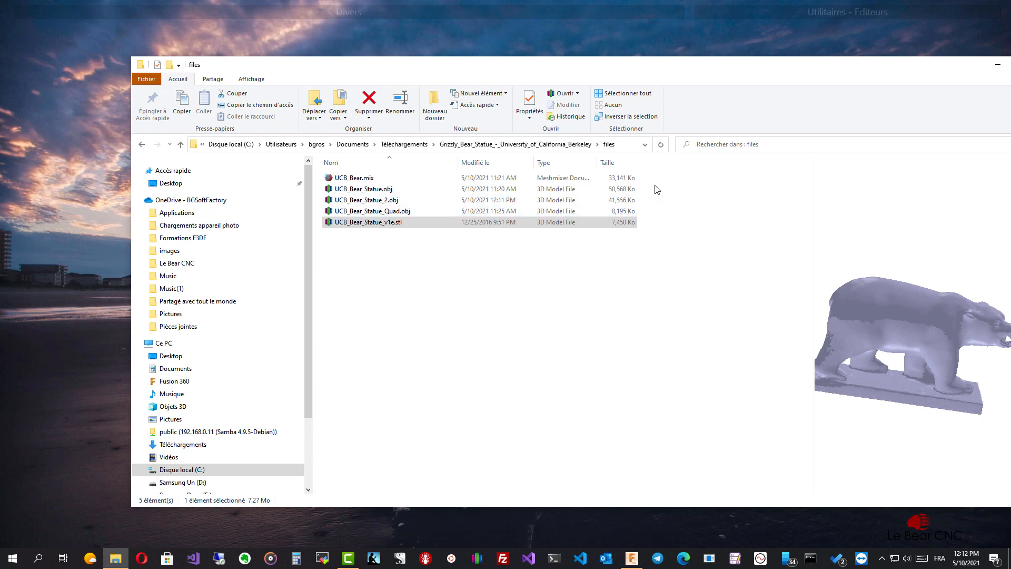
left_click_drag(856, 81, 1010, 79)
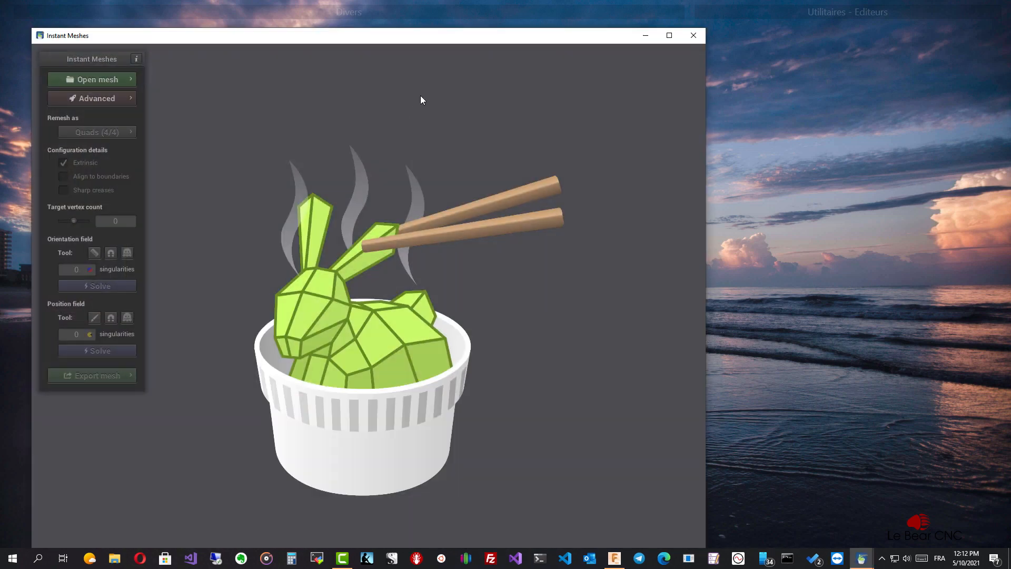
Step: Switch to a maximized Instant Meshes window and open the mesh UCB_Bear_Statue_2.obj
left_click_drag(412, 42, 524, 21)
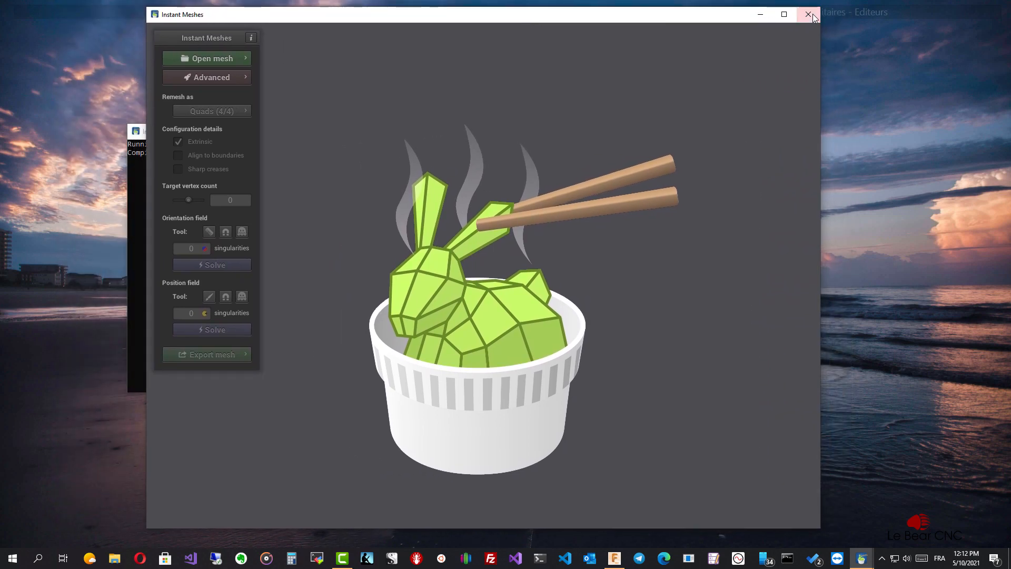
left_click(786, 15)
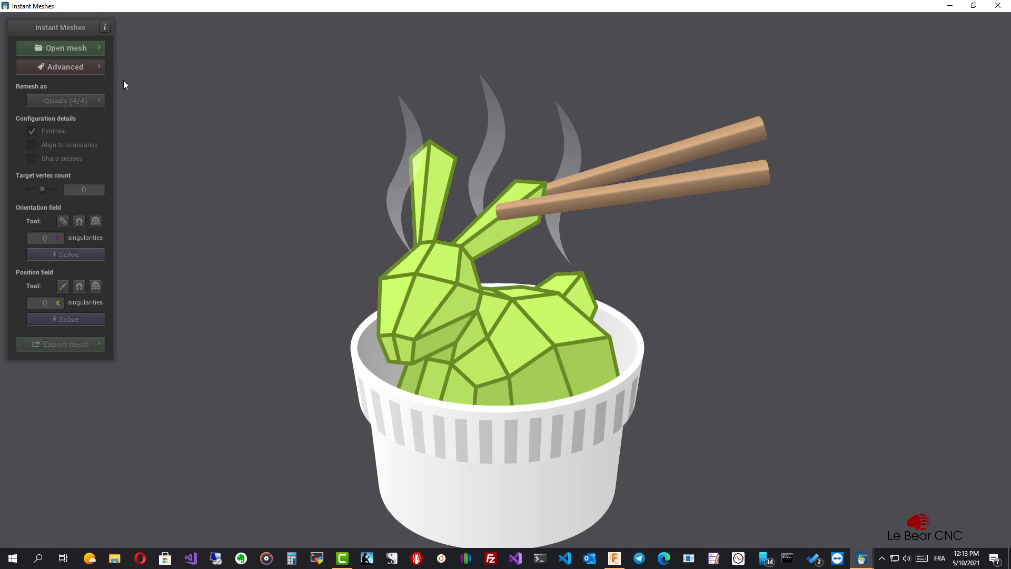
left_click(76, 49)
left_click(146, 58)
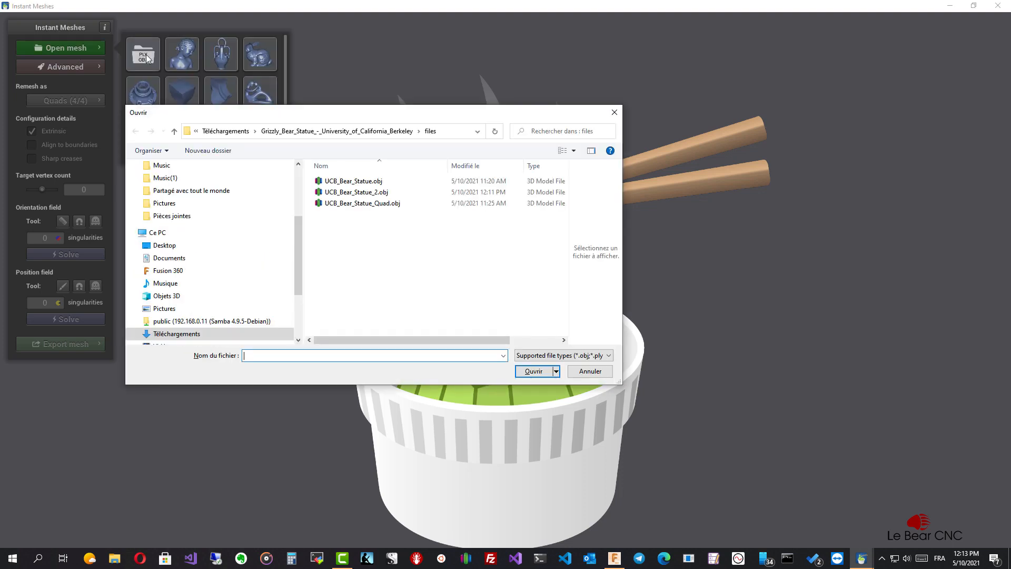
left_click(367, 193)
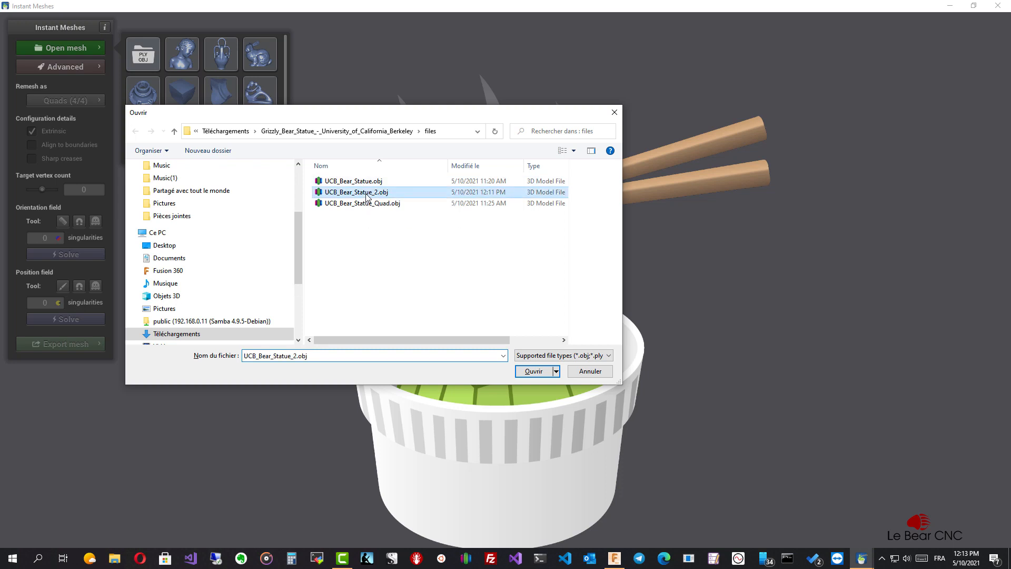
left_click(535, 370)
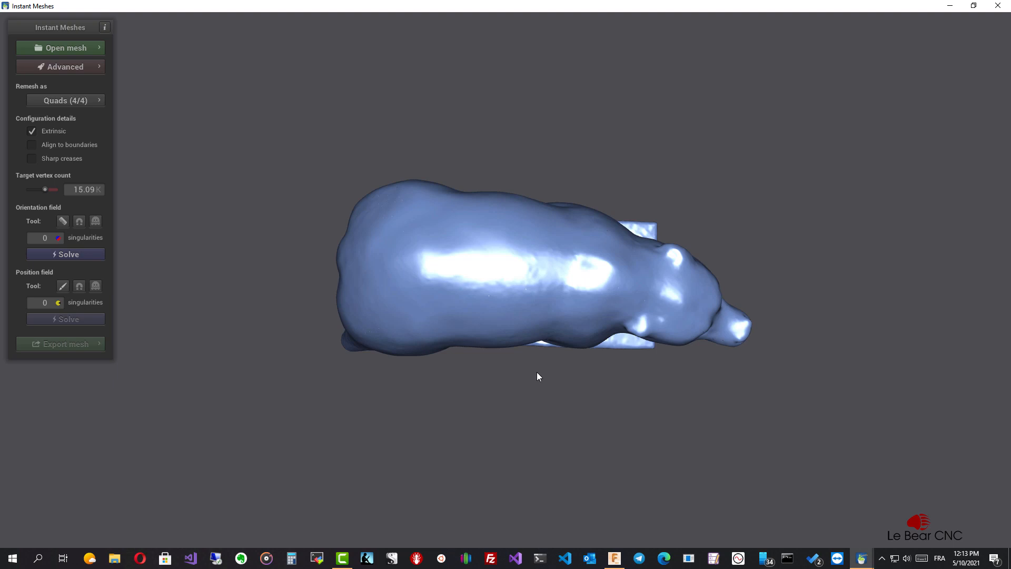
Step: Inspect the loaded bear mesh from the side and show the advanced options
left_click_drag(580, 388, 588, 176)
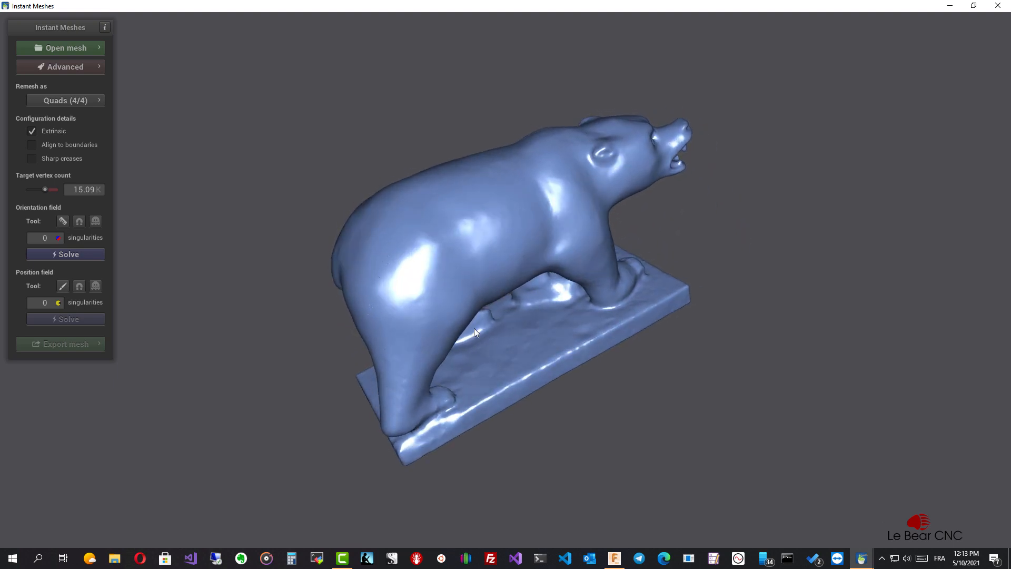
left_click_drag(242, 232, 198, 99)
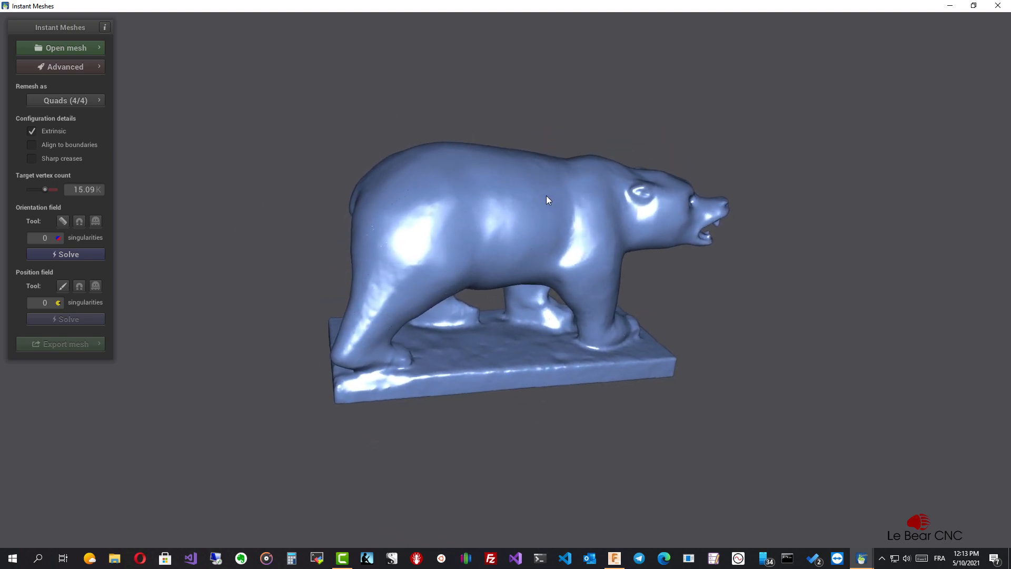
left_click_drag(546, 195, 516, 213)
left_click_drag(338, 225, 272, 167)
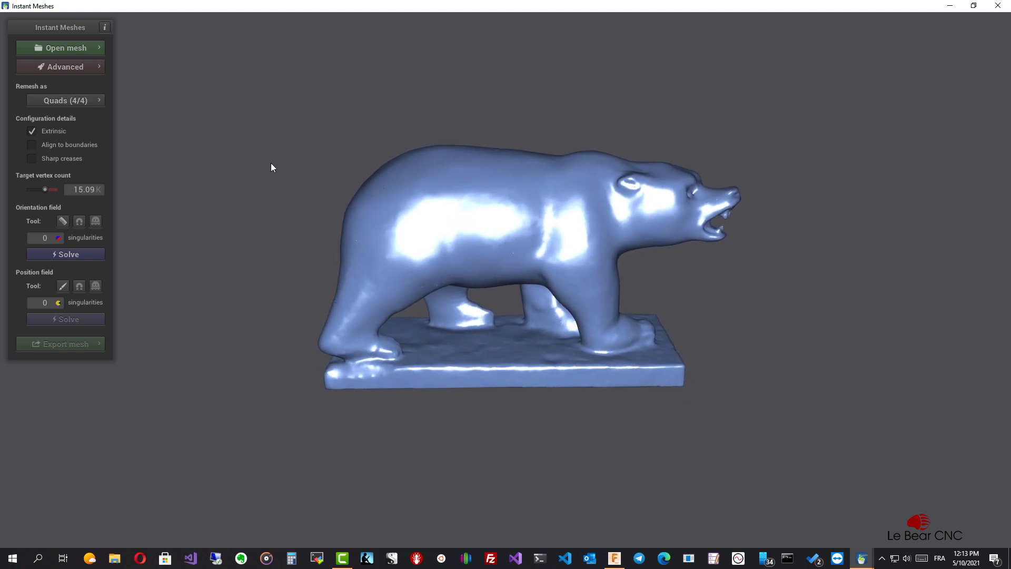
left_click(76, 68)
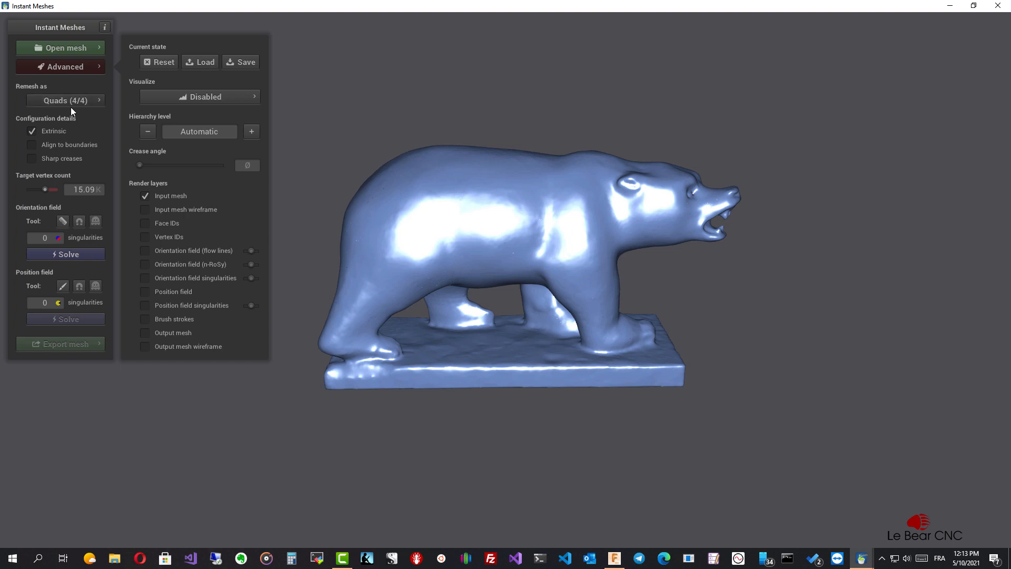
Step: Enable Align to boundaries and Sharp creases for the bear mesh, accepting the reload, and solve its orientation and position fields
left_click(32, 144)
left_click(33, 158)
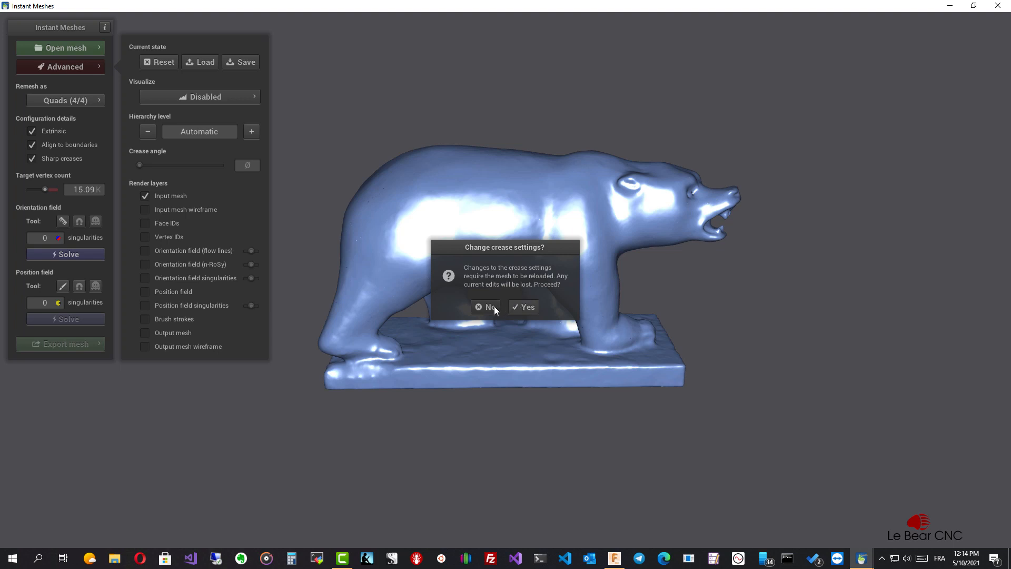
left_click(523, 309)
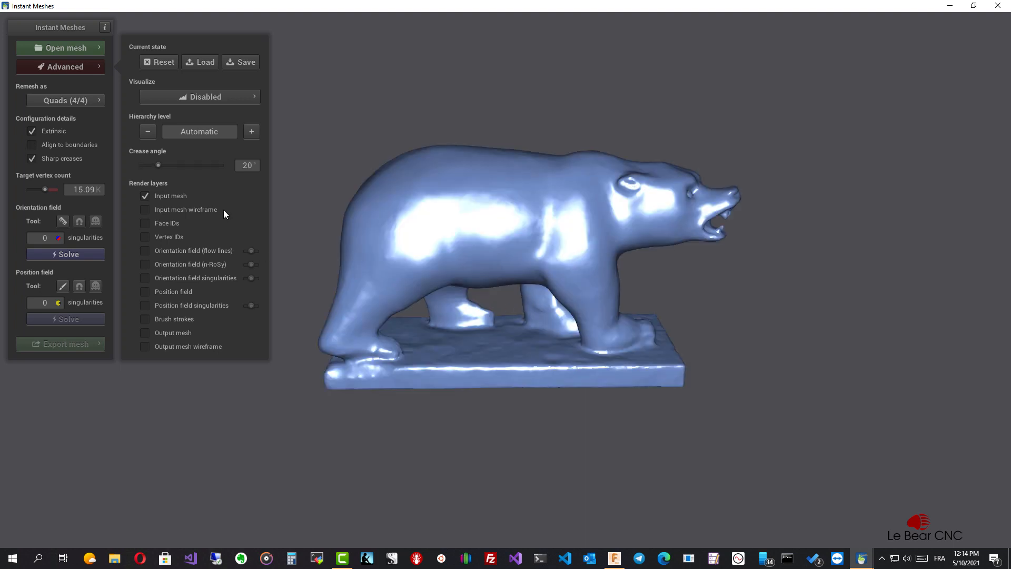
left_click(30, 147)
left_click(71, 255)
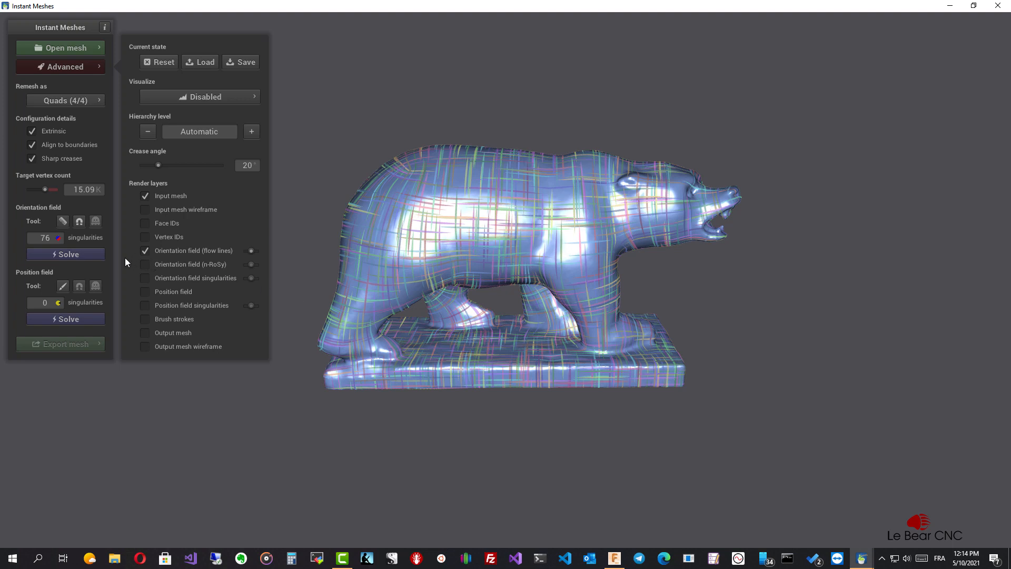
left_click(55, 319)
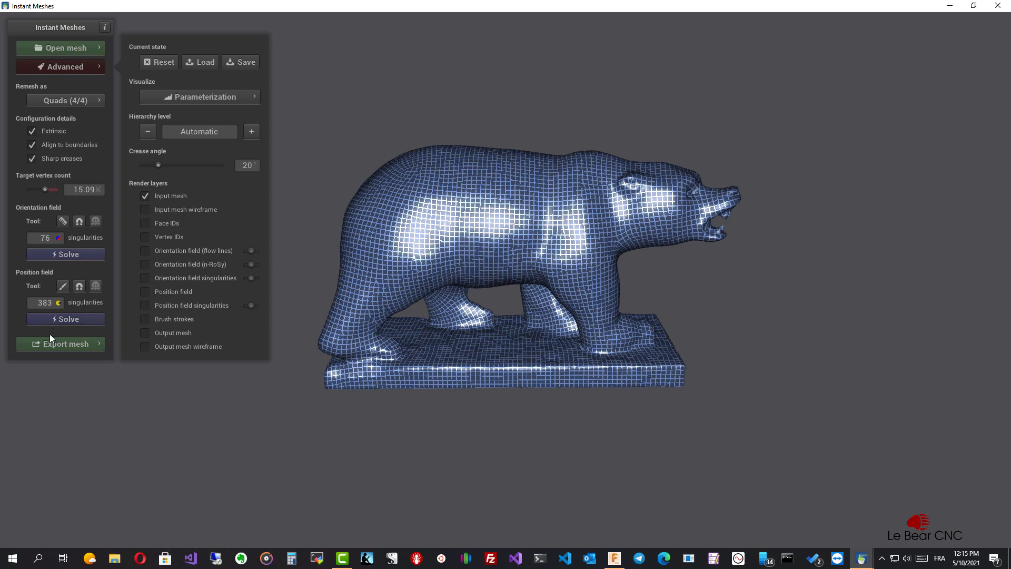
Step: Extract the remeshed bear as a pure quad mesh with 3 smoothing iterations
left_click(53, 343)
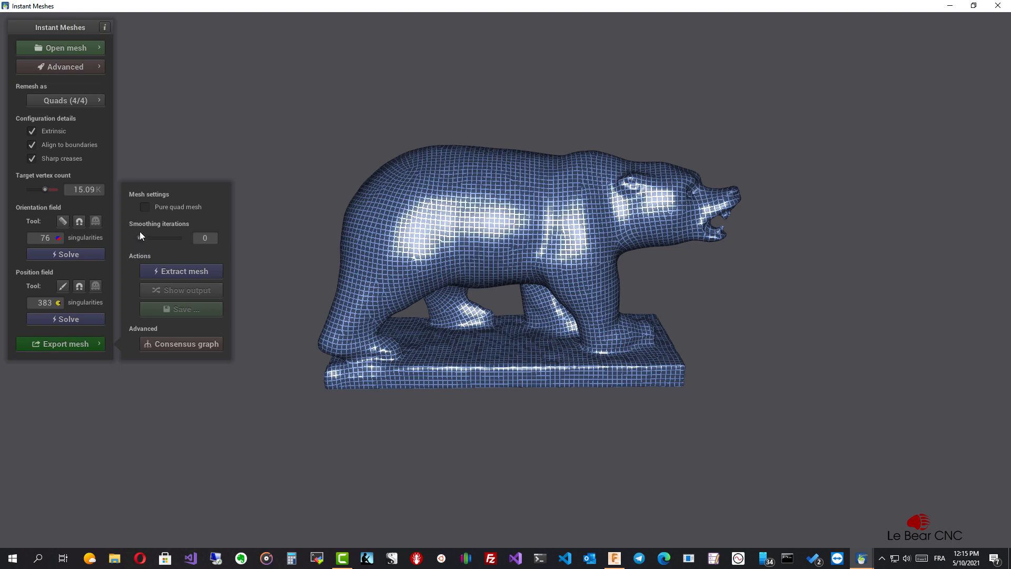
left_click(145, 207)
left_click(178, 270)
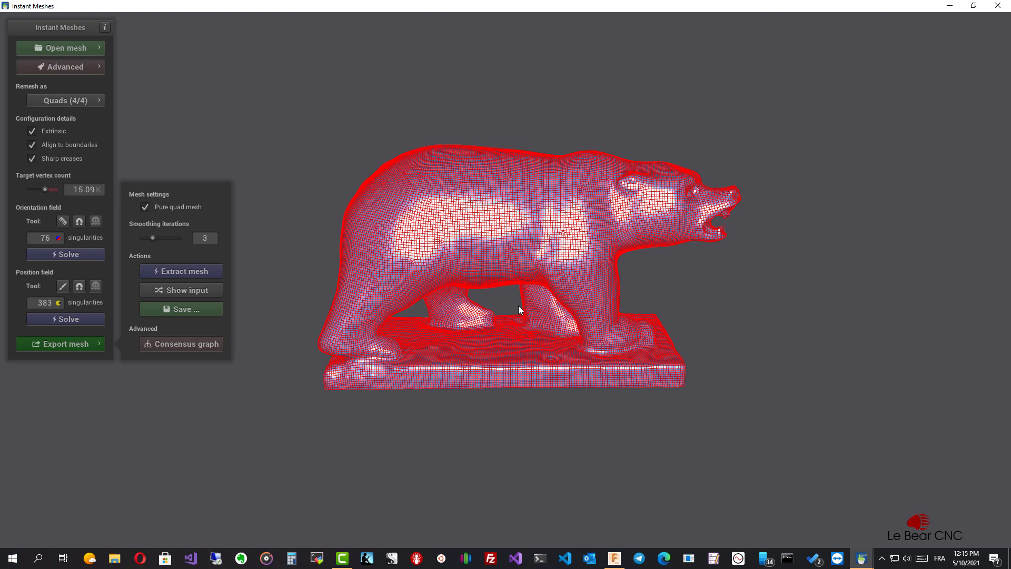
Step: Save the extracted quad mesh as UCB_Bear_Statue_2_Quad.obj in the statue's files folder and close Instant Meshes
left_click(178, 310)
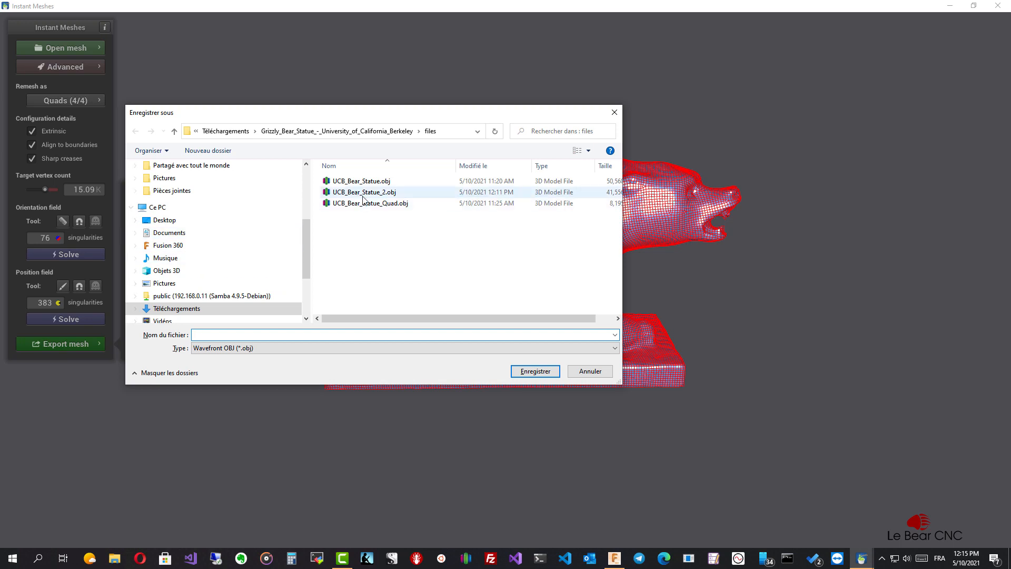
left_click(363, 193)
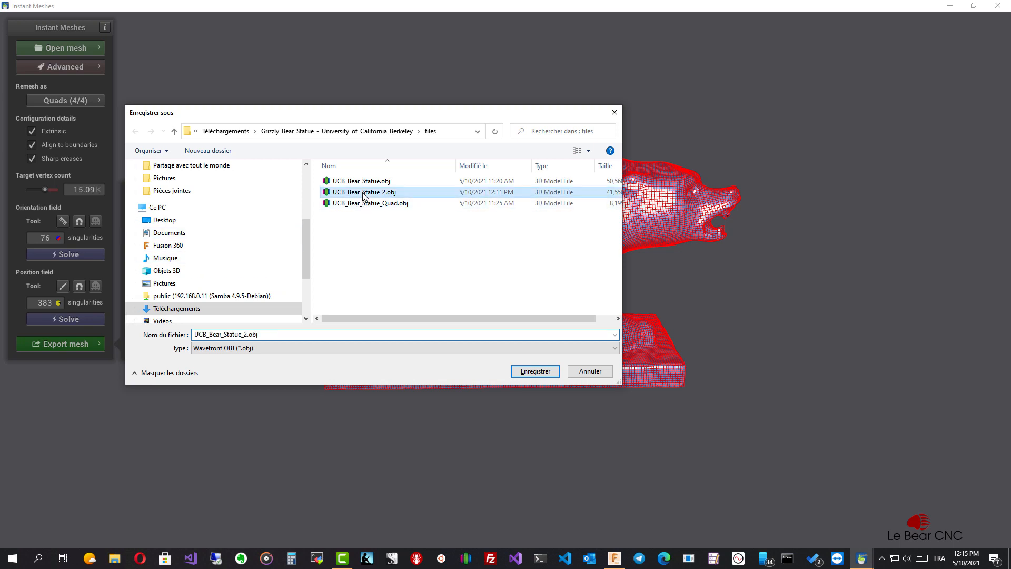
left_click(253, 335)
left_click(253, 335)
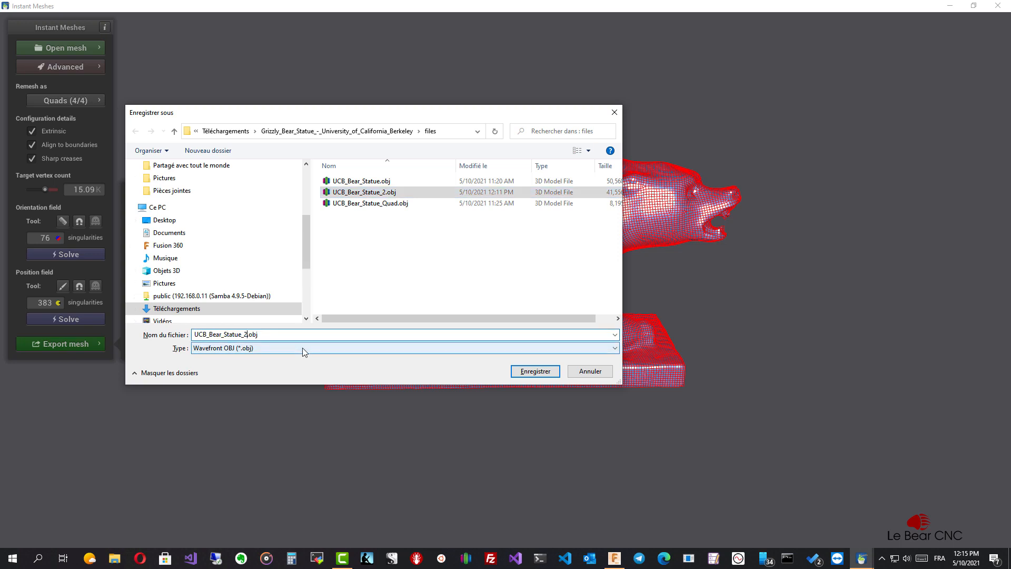
type("_Qua")
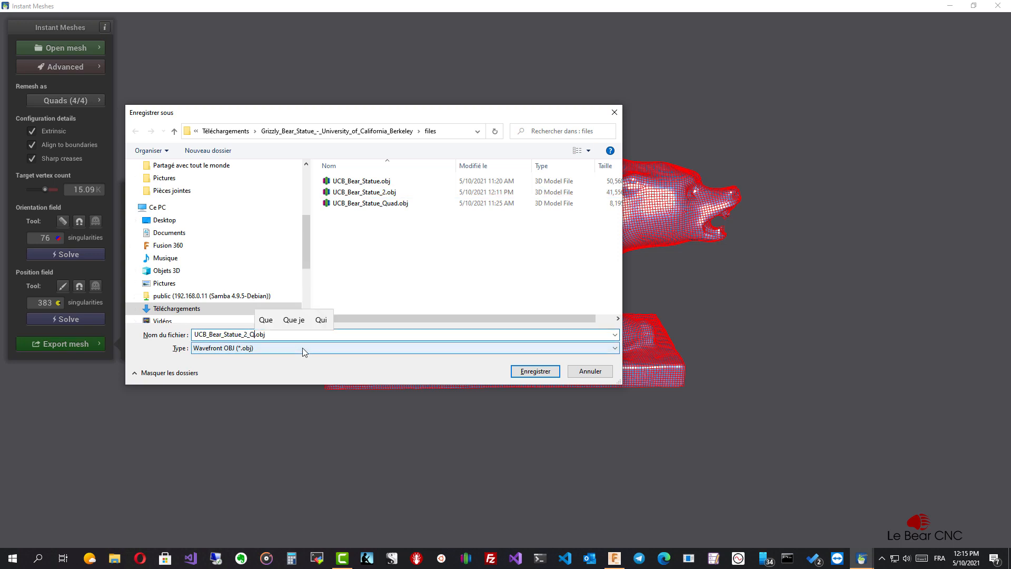
type("d")
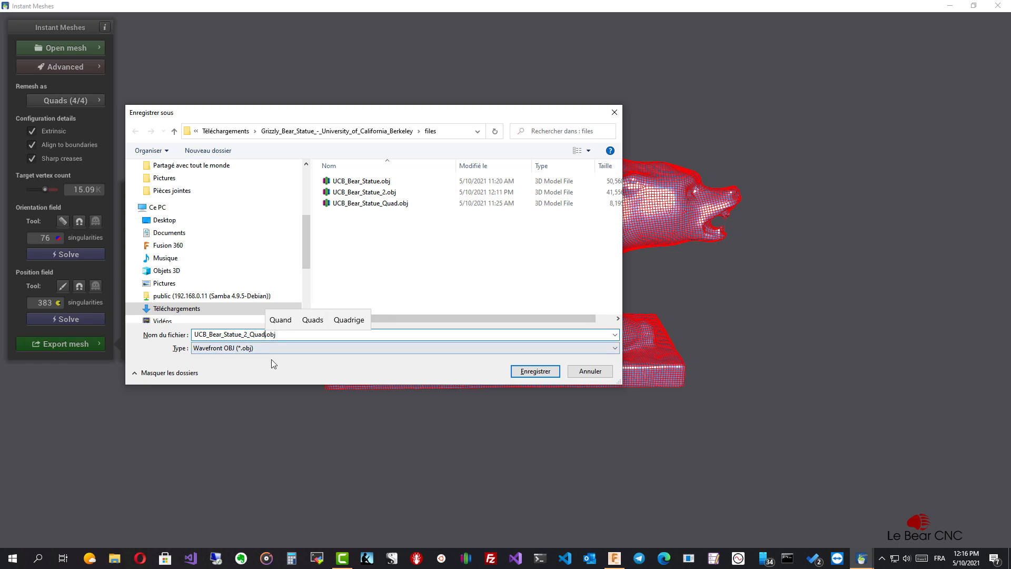
left_click(540, 374)
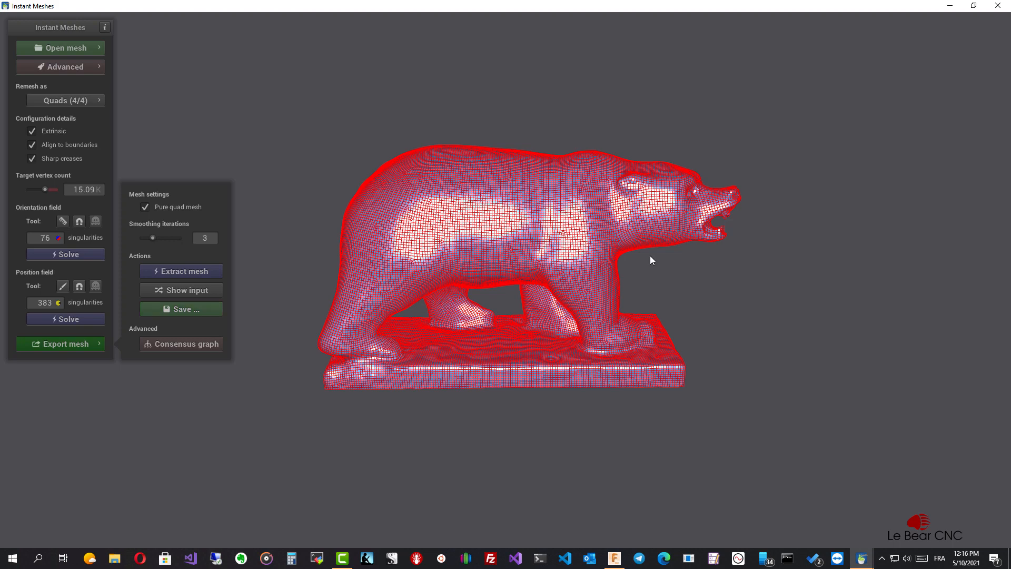
left_click(1000, 7)
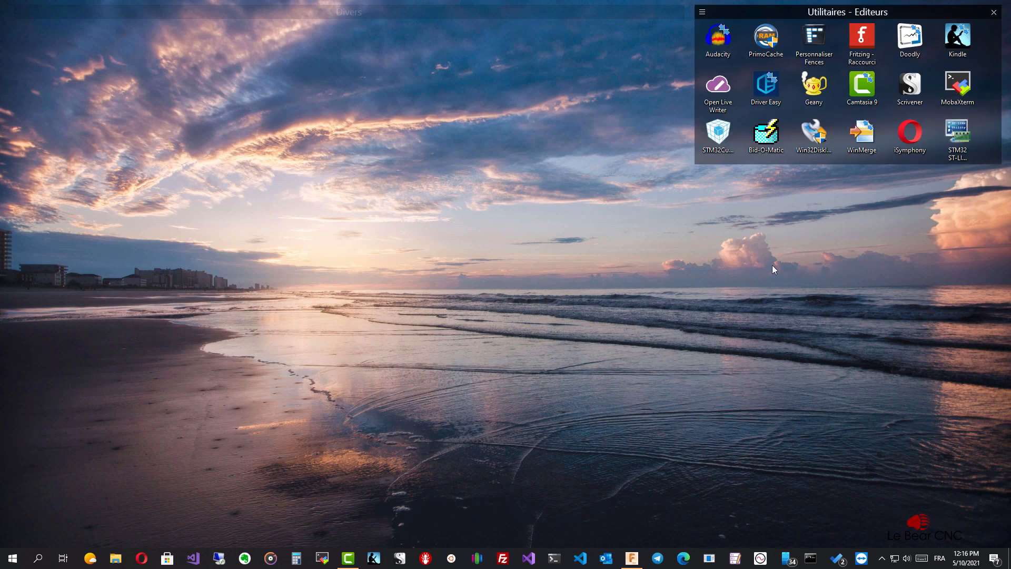
Step: Switch to Fusion 360 and insert the mesh UCB_Bear_Statue_2_Quad.obj with Millimeter as the unit type
left_click(632, 558)
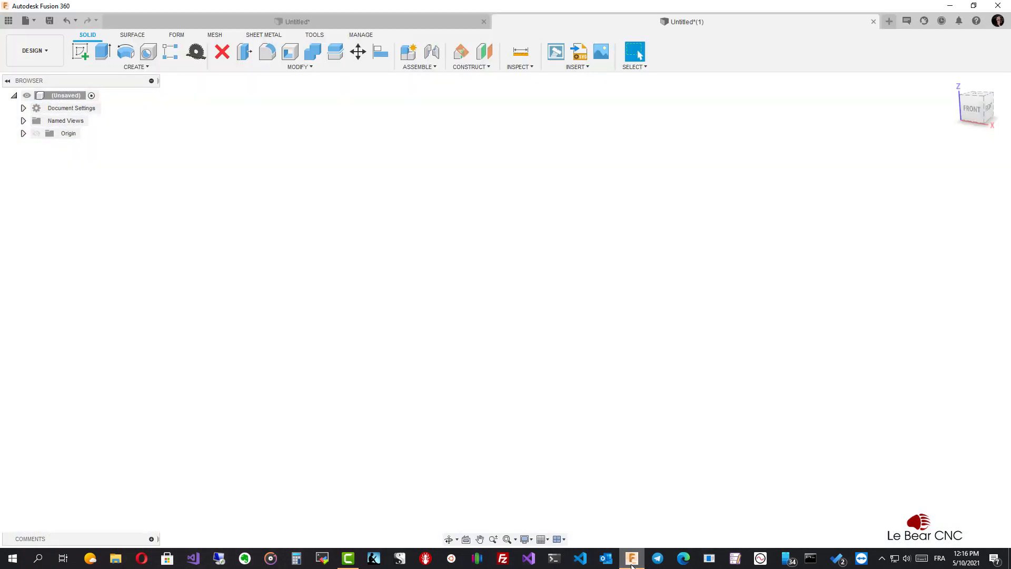
left_click(577, 66)
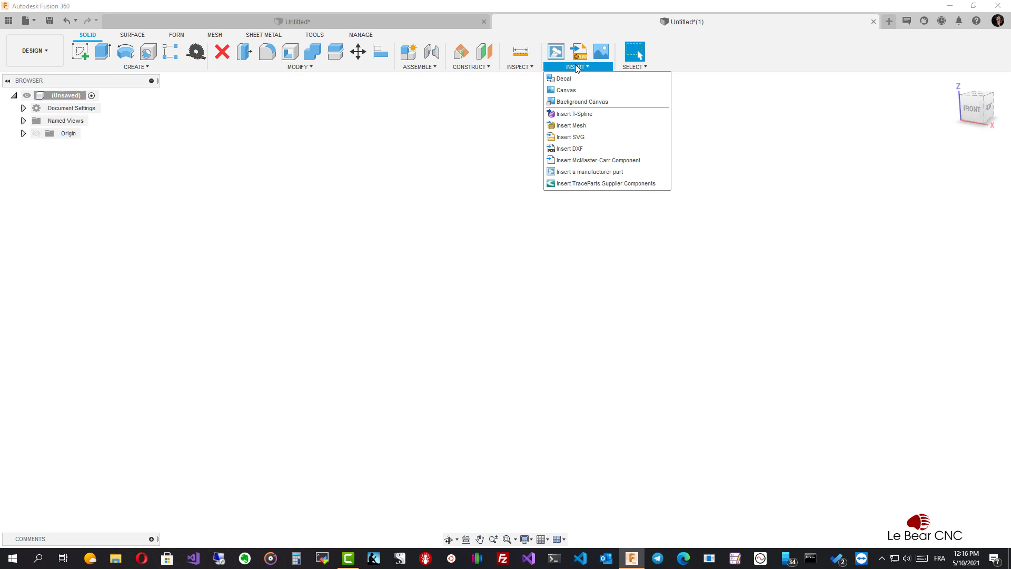
left_click(577, 128)
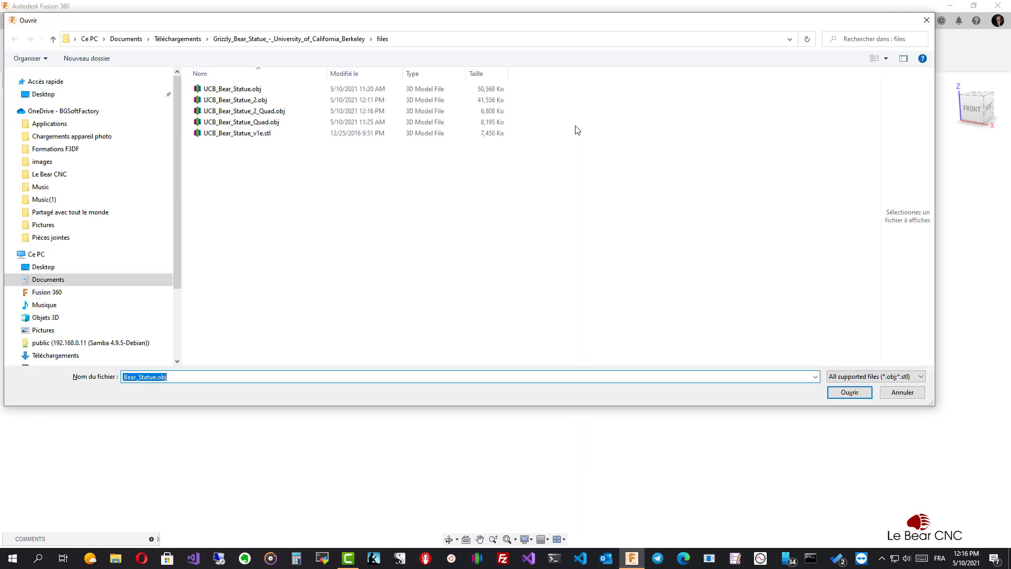
left_click(269, 112)
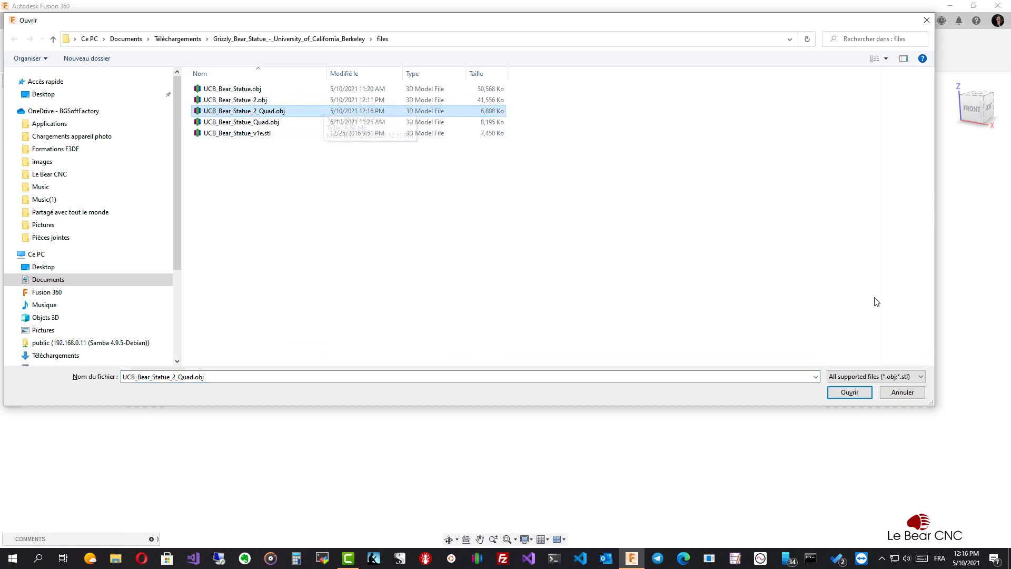
left_click(854, 393)
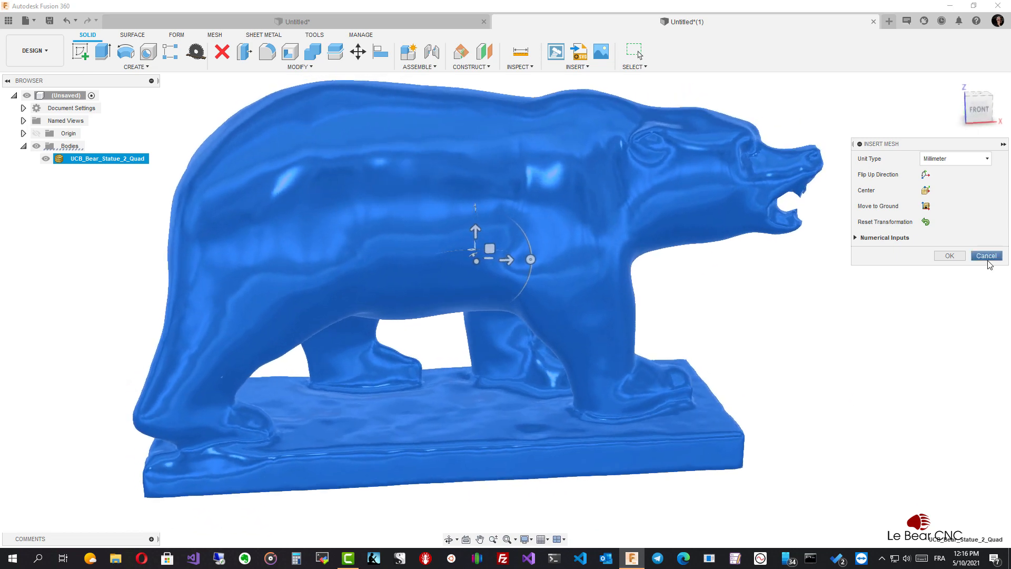
left_click(951, 257)
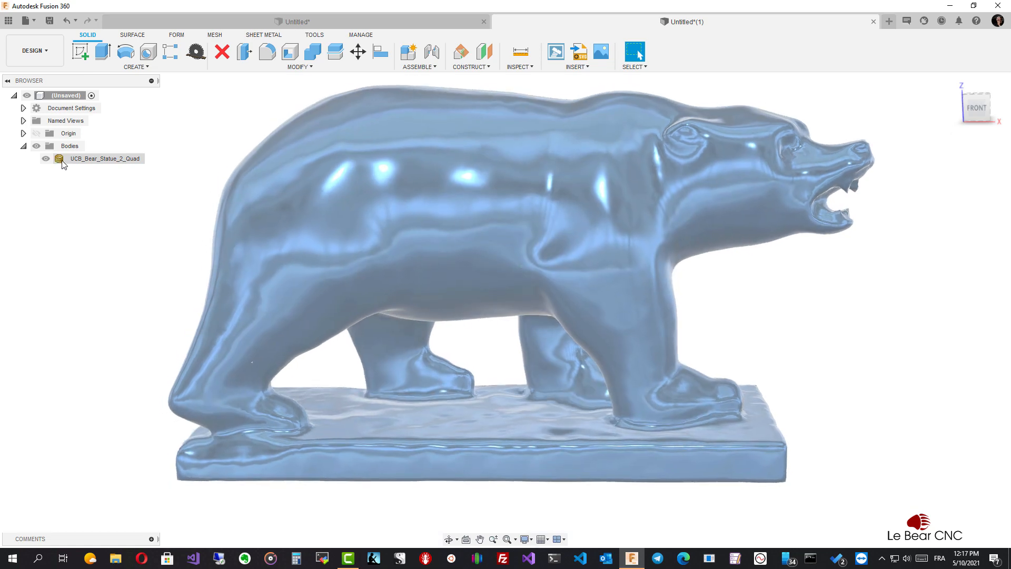
Step: Inspect the inserted quad mesh and check the root component's options for the design history setting
left_click(67, 159)
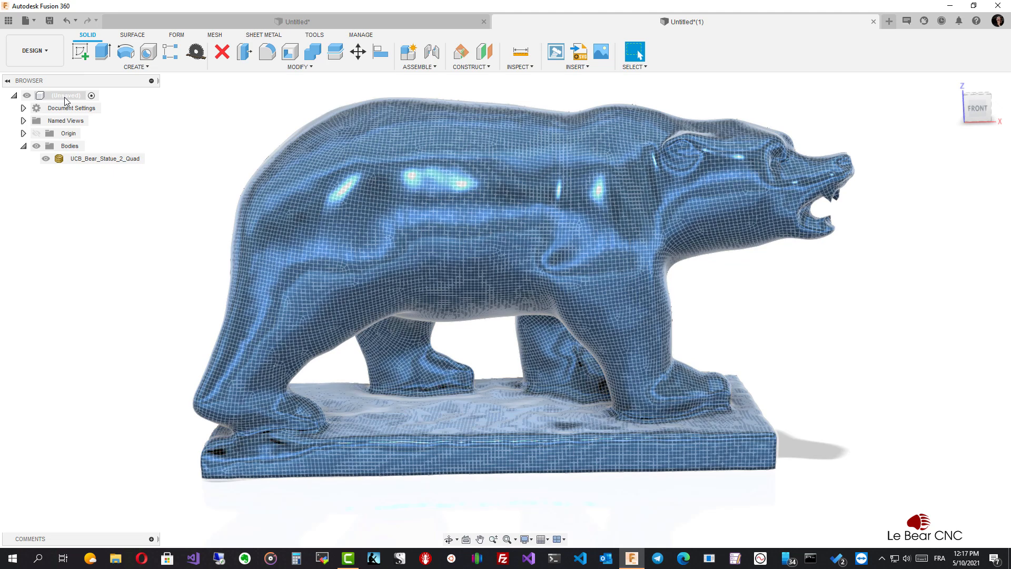
right_click(64, 97)
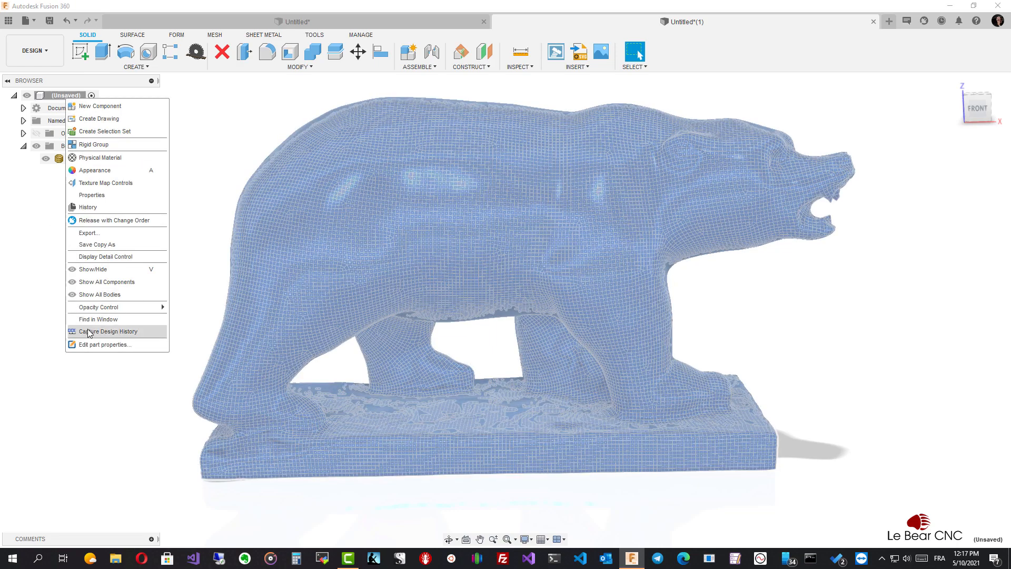
left_click(33, 317)
scroll(72, 309, "up", 4)
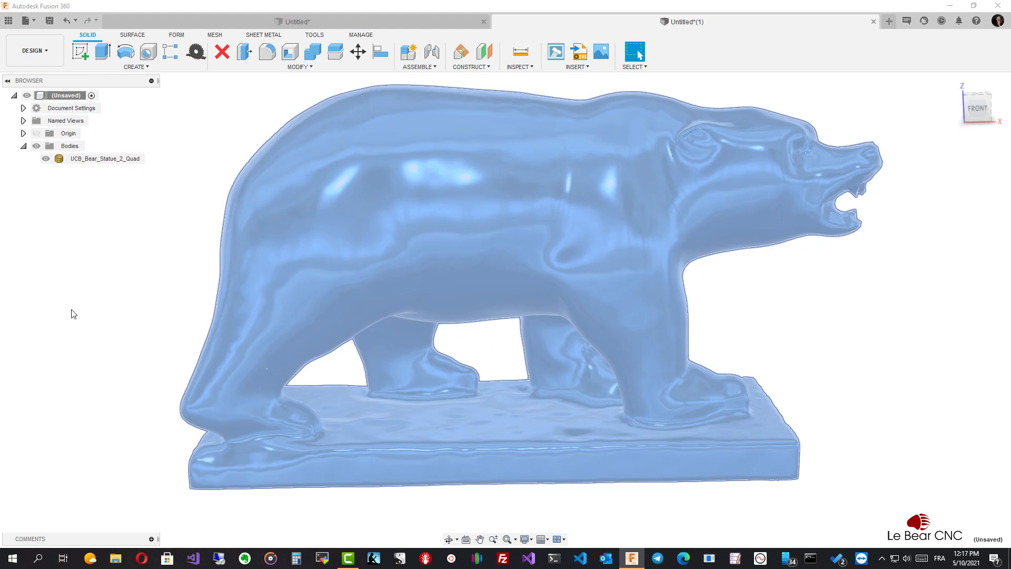
scroll(296, 280, "down", 3)
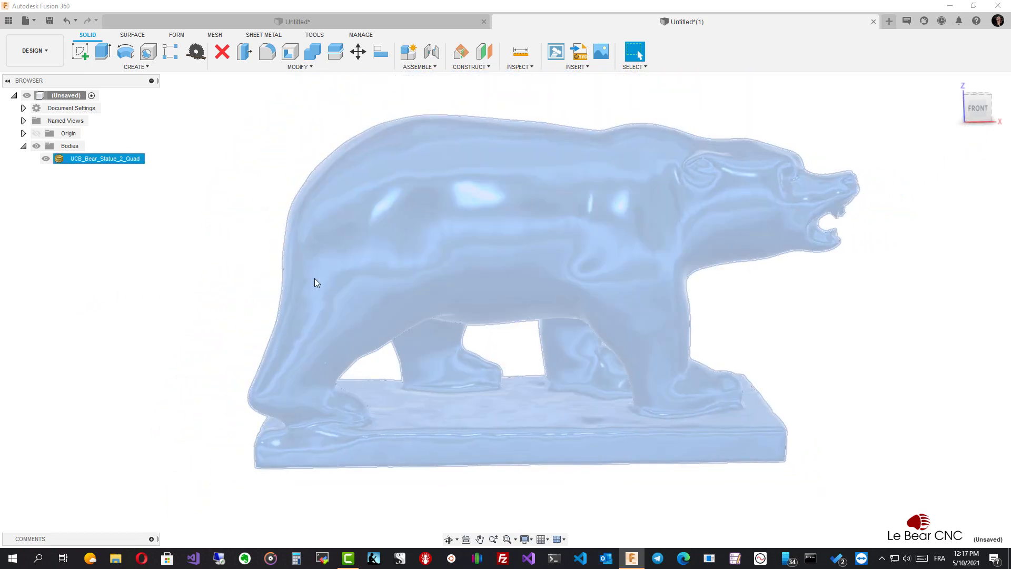
scroll(306, 274, "up", 3)
Step: Convert the UCB_Bear_Statue_2_Quad mesh body with Quad Mesh to T-Splines, using New Body as the operation
left_click(98, 159)
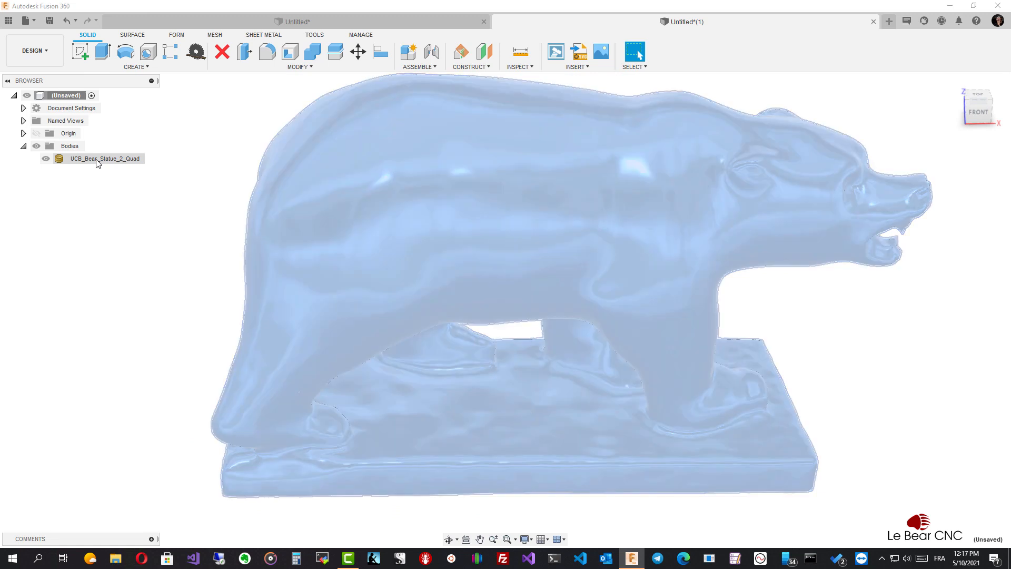
right_click(97, 160)
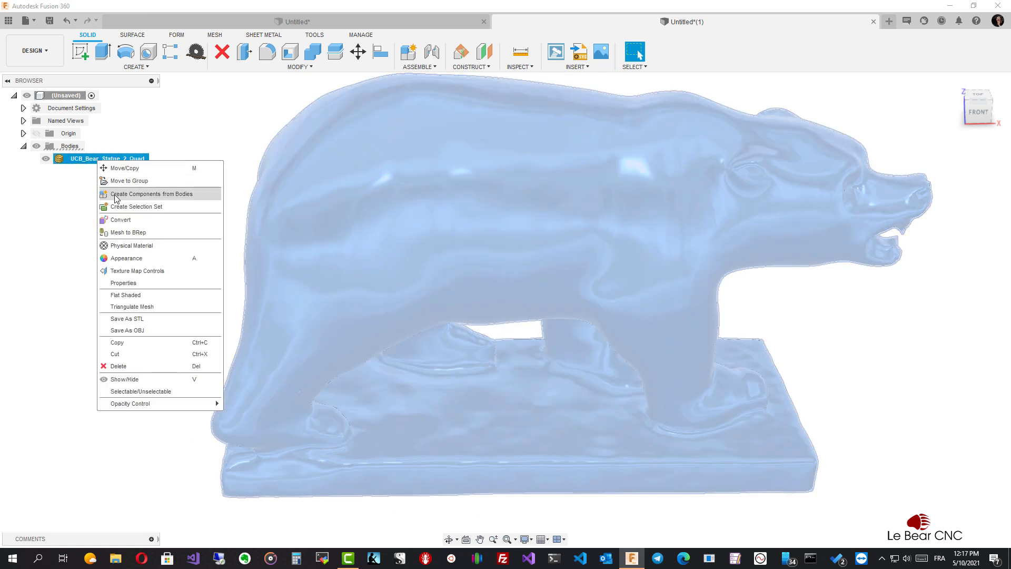
left_click(118, 221)
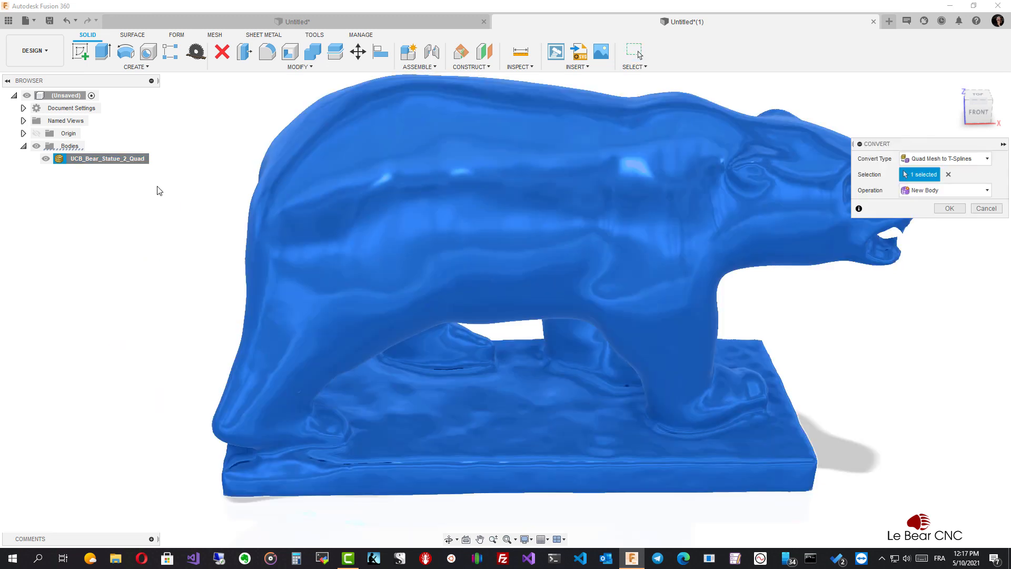
left_click_drag(964, 142, 160, 197)
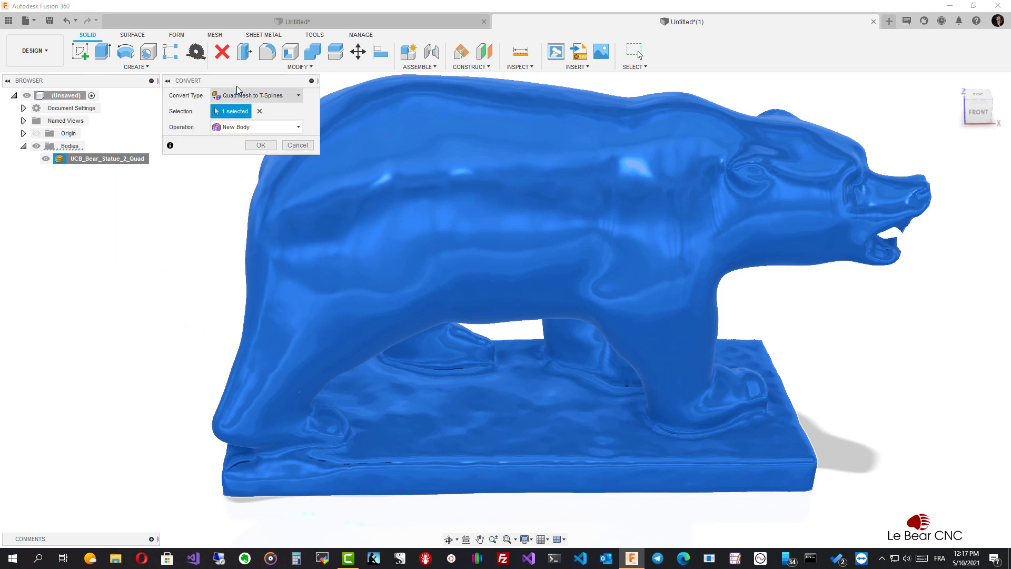
left_click_drag(241, 82, 100, 208)
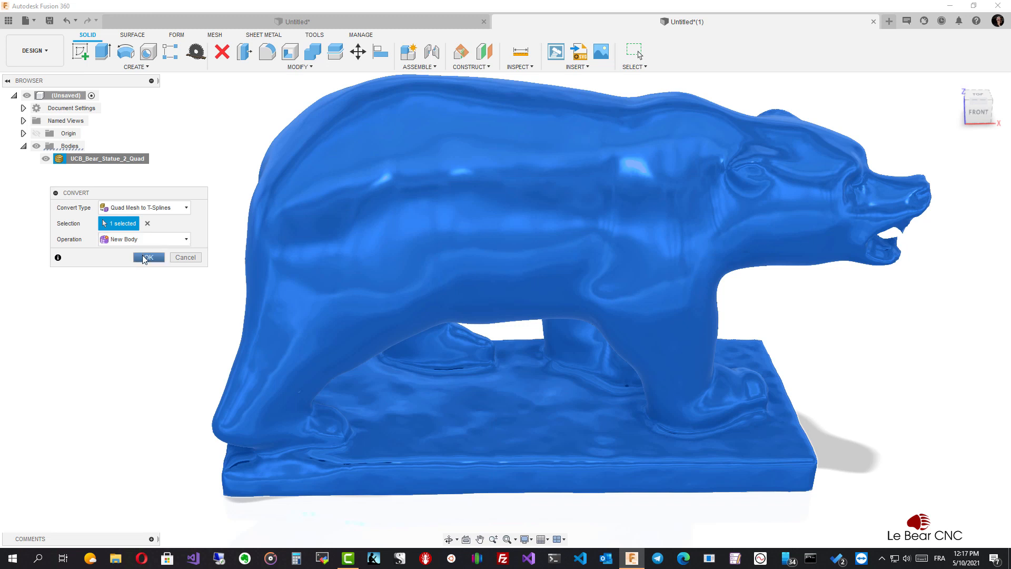
left_click(145, 258)
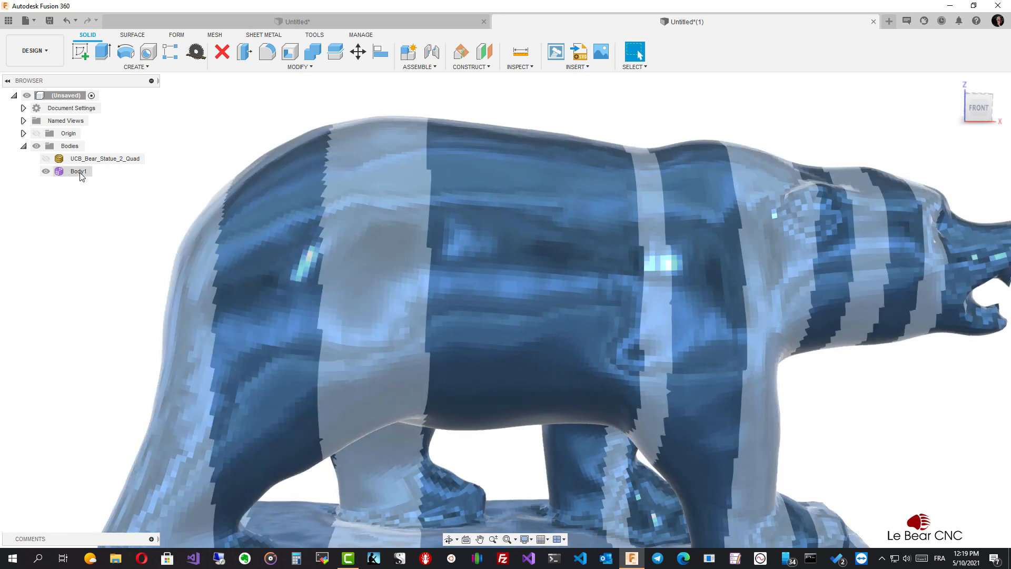
Step: Set the display mode of the converted T-Spline bear body to Smooth Display
right_click(80, 174)
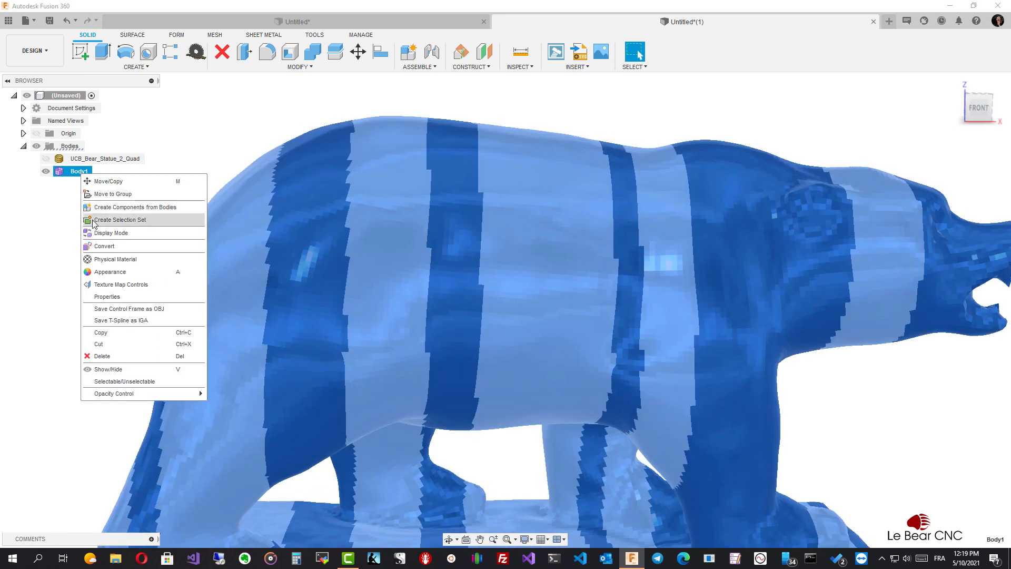
left_click(113, 237)
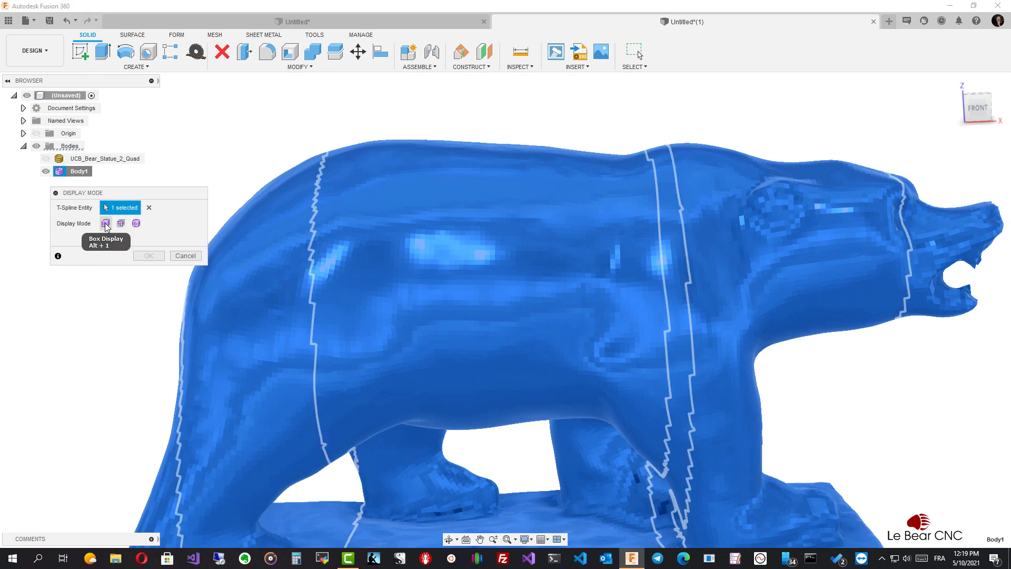
left_click(137, 223)
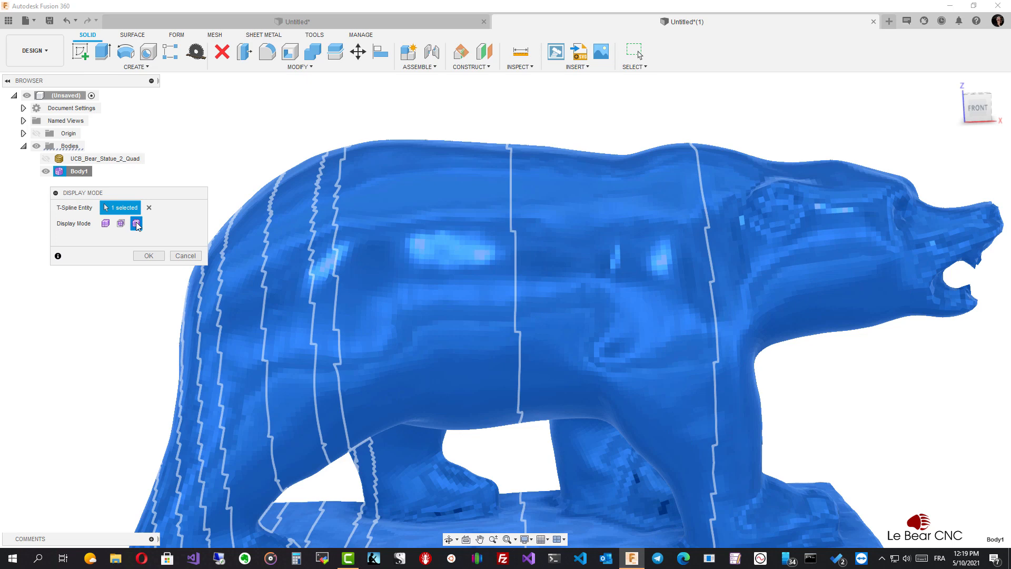
left_click(149, 256)
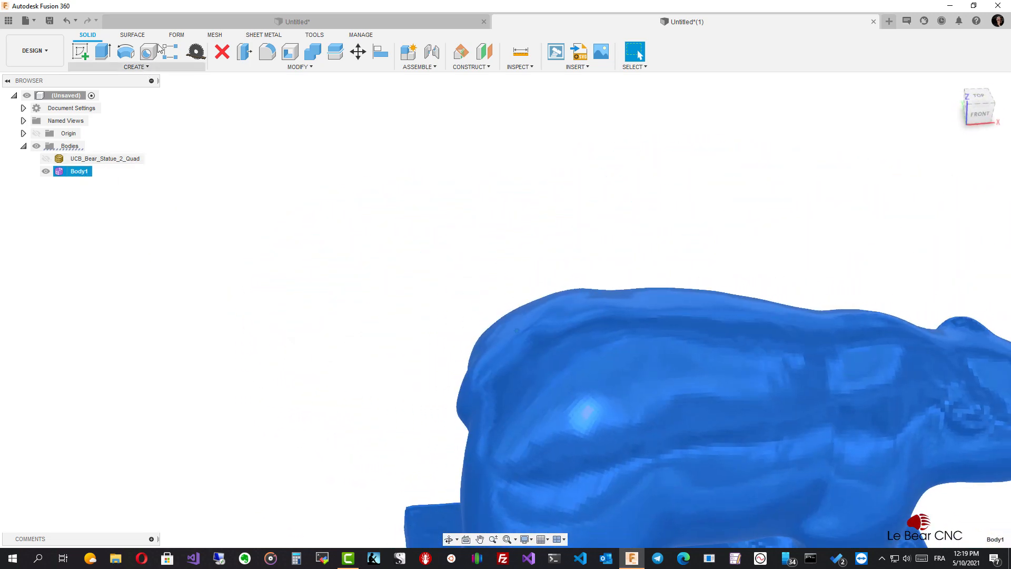
Step: Try pulling a vertex on the bear's back upward by 4 mm with Edit Form, and discard the change
left_click(176, 35)
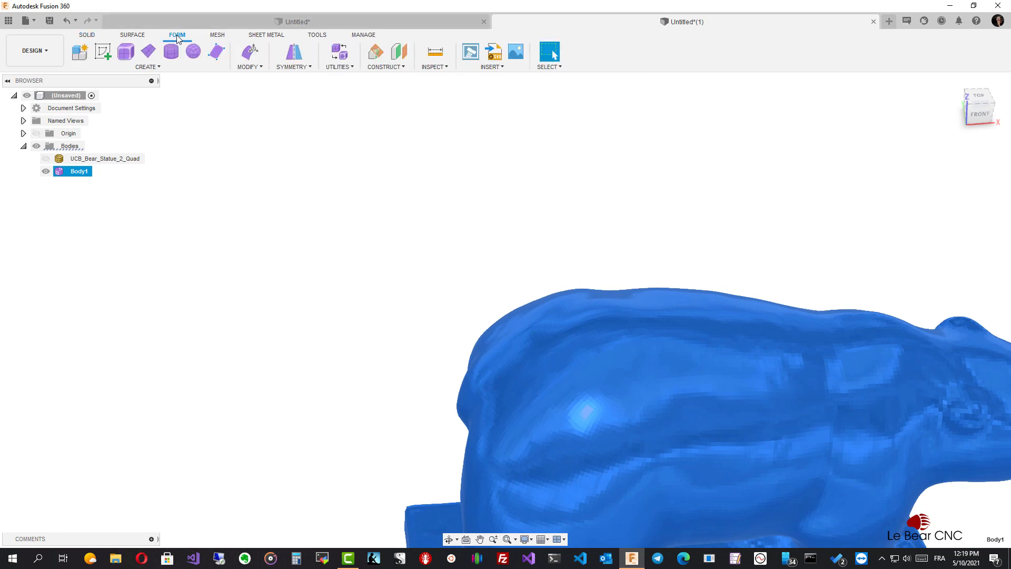
scroll(529, 283, "up", 2)
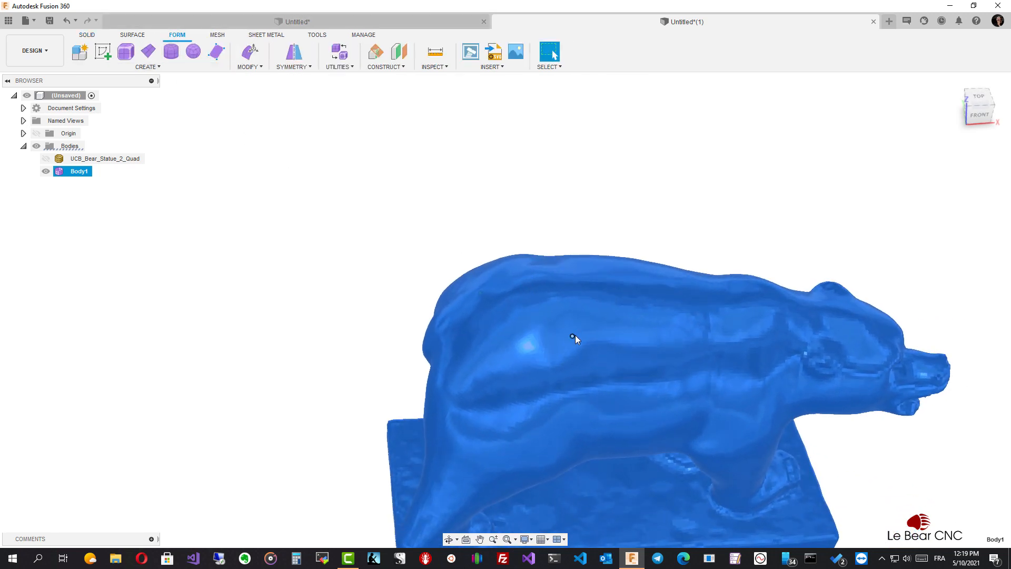
scroll(575, 335, "up", 3)
scroll(576, 335, "up", 3)
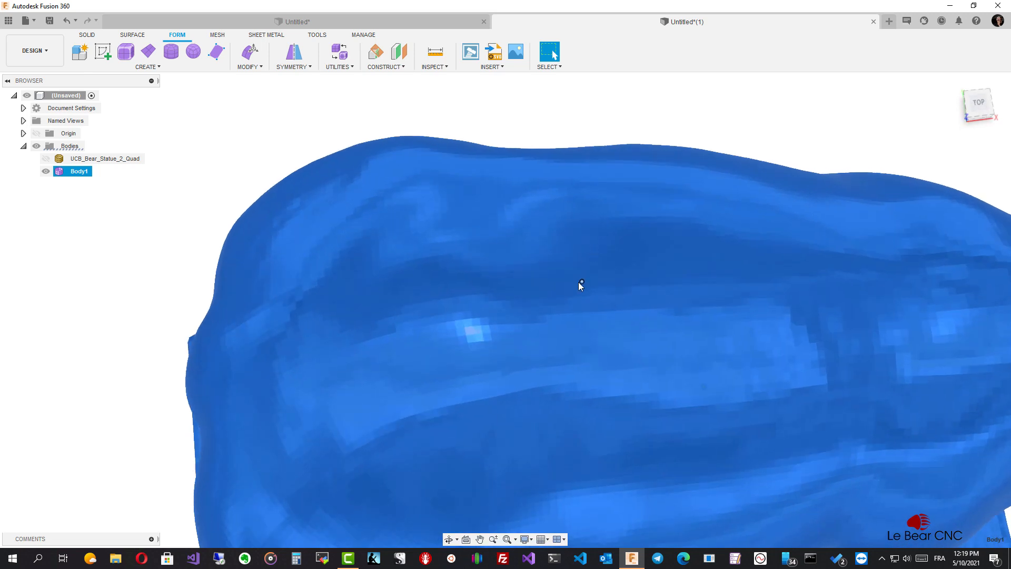
scroll(580, 298, "up", 3)
scroll(580, 298, "up", 3)
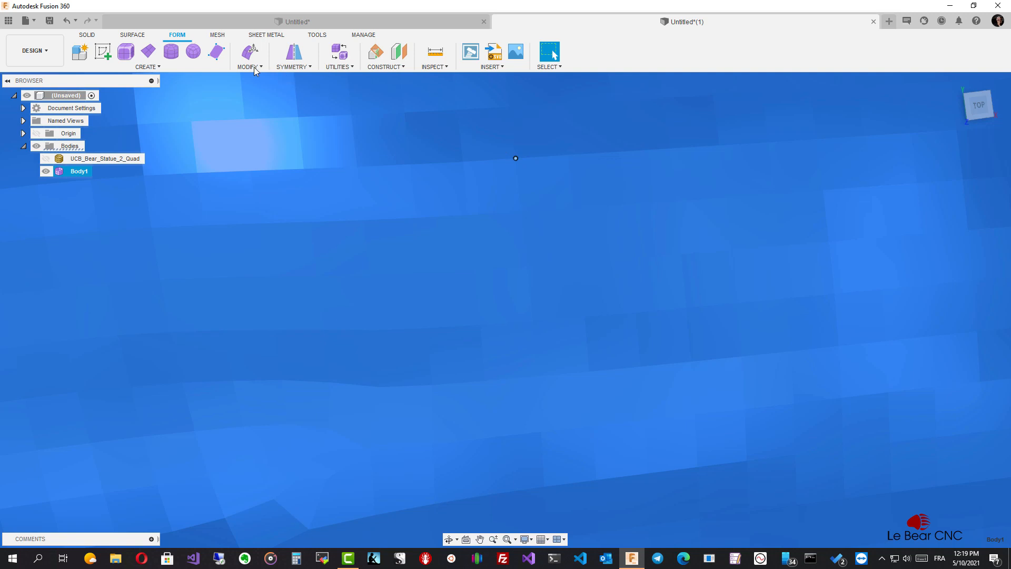
right_click(516, 154)
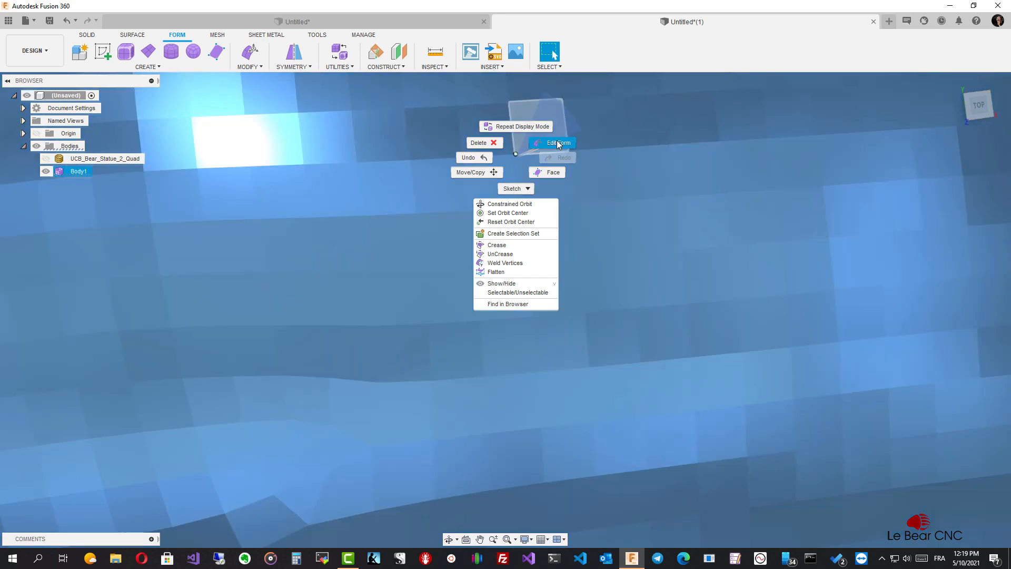
left_click(559, 144)
scroll(557, 142, "down", 5)
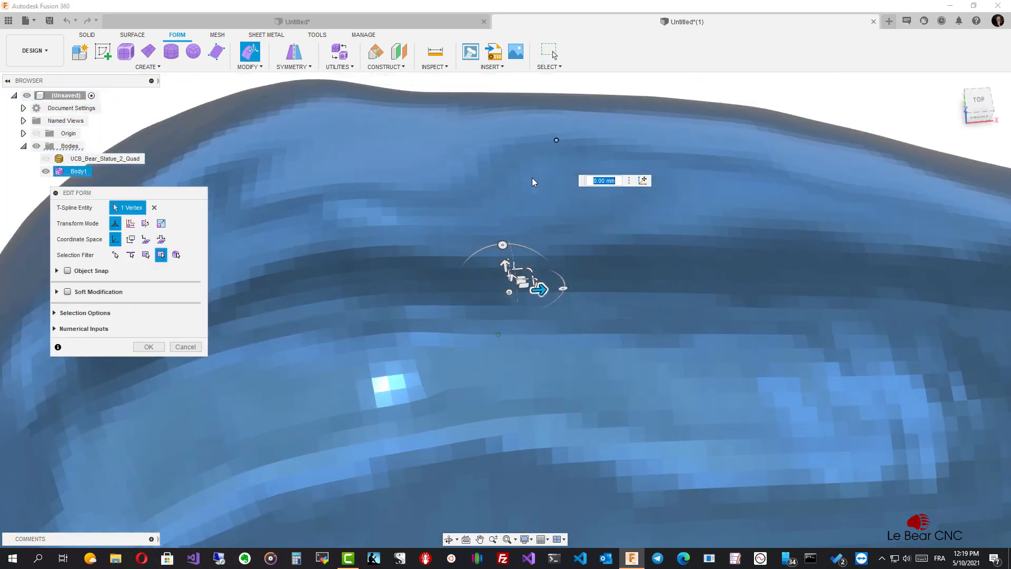
middle_click_drag(532, 183, 546, 300, "shift")
left_click_drag(510, 296, 513, 275)
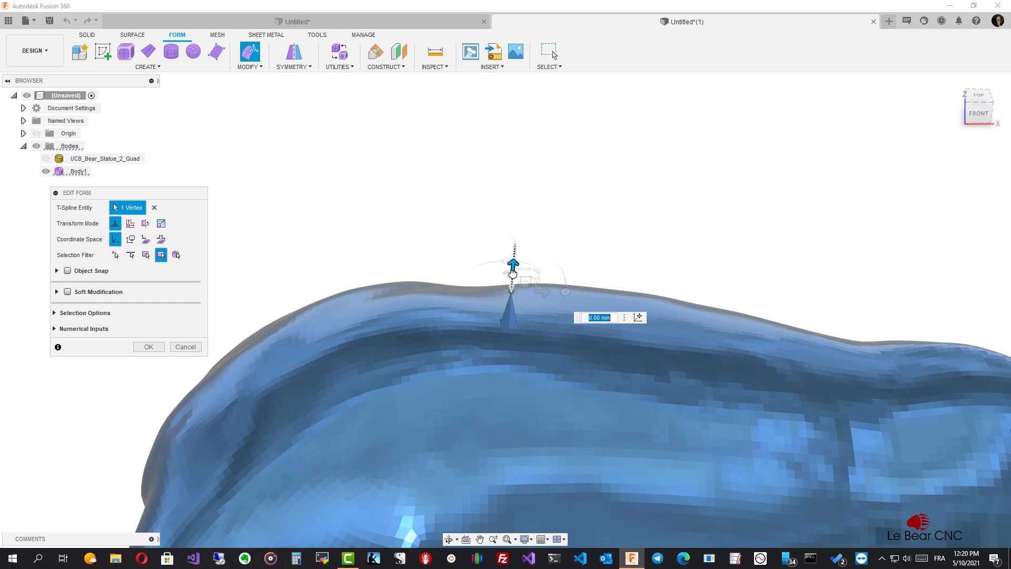
left_click_drag(513, 274, 513, 270)
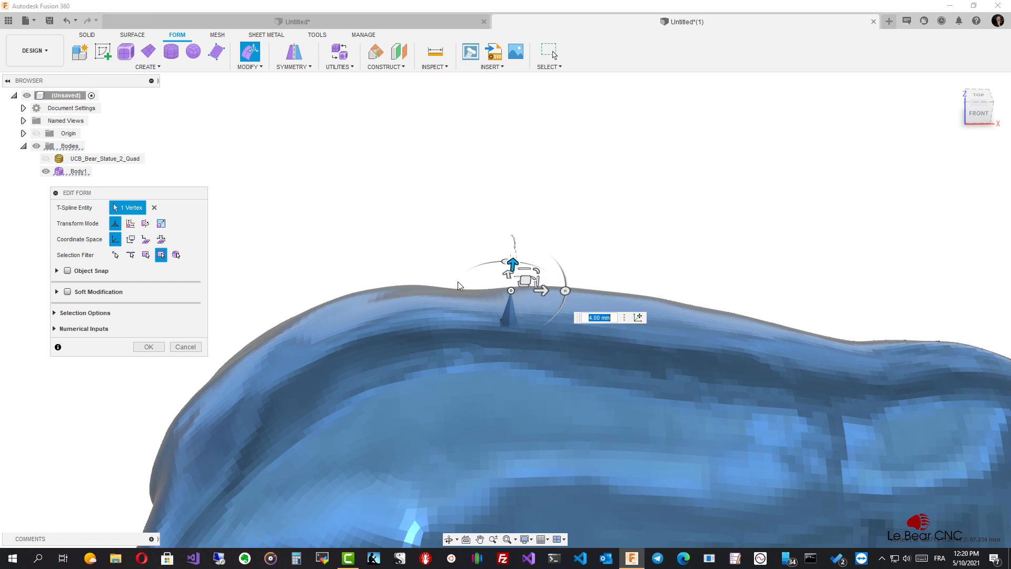
left_click(181, 348)
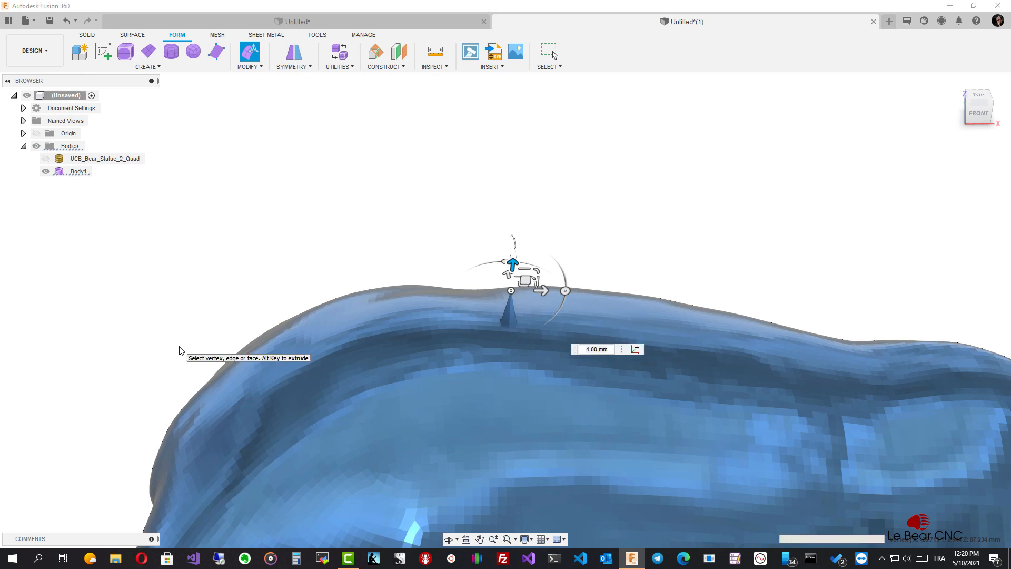
key("Escape")
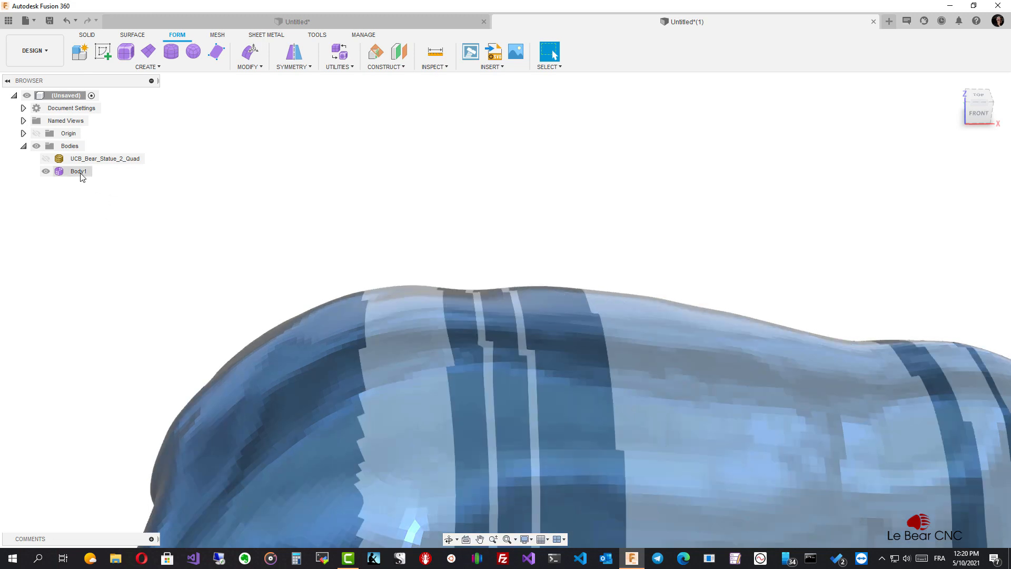
Step: Try to convert the T-Spline bear body with T-Splines to BRep, using New Body as the operation
right_click(79, 172)
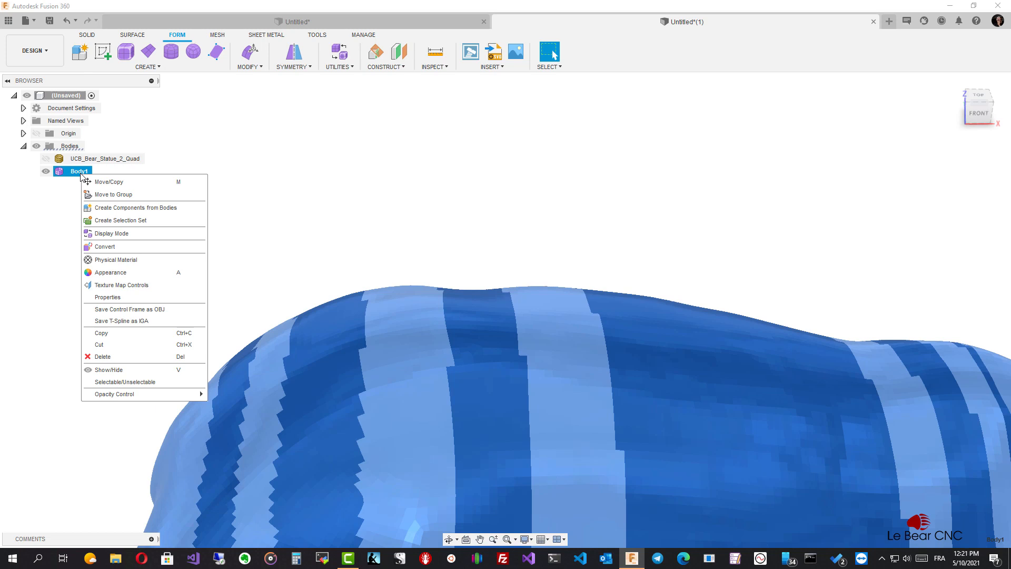
left_click(102, 247)
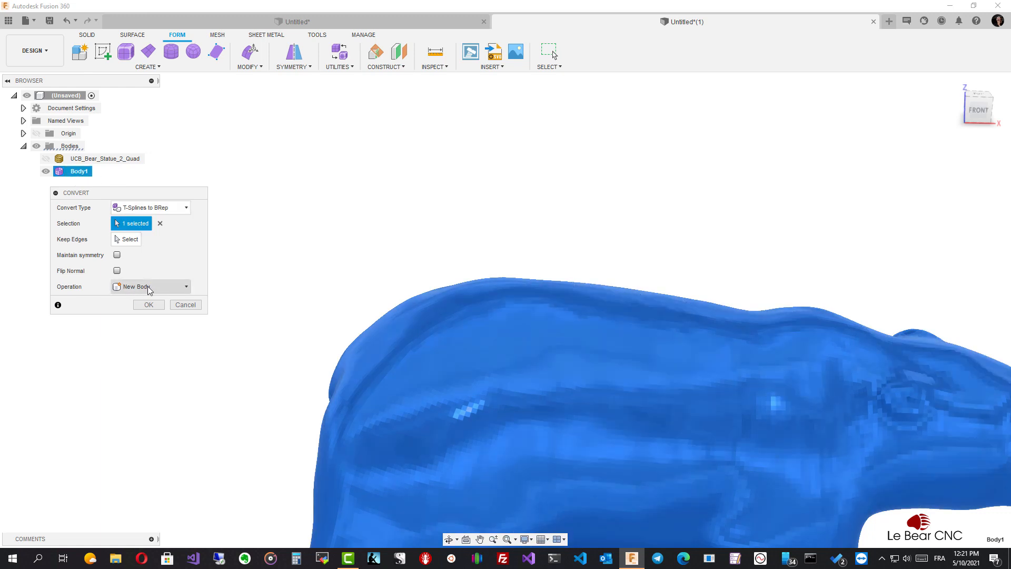
left_click(148, 304)
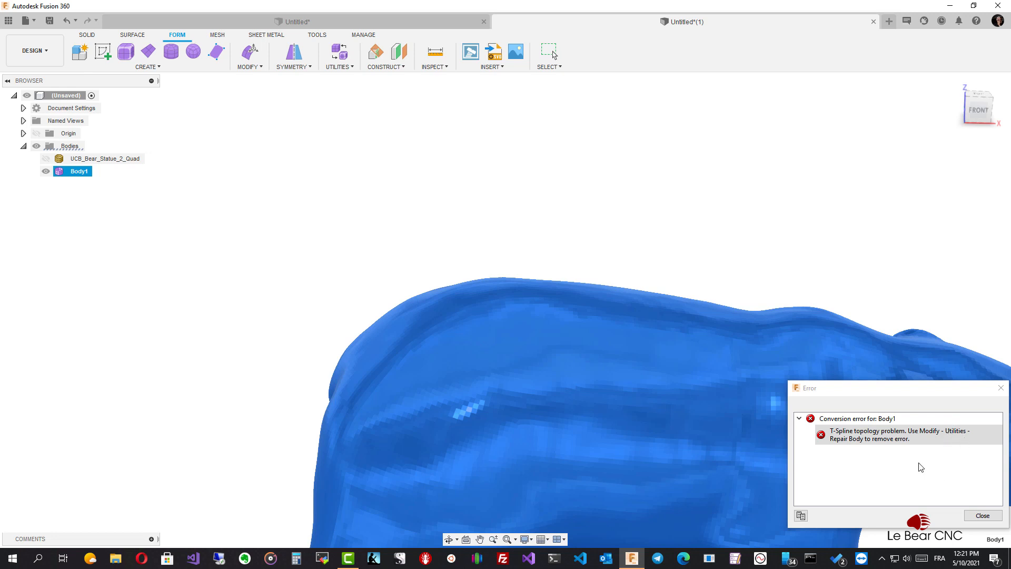
left_click_drag(895, 386, 856, 376)
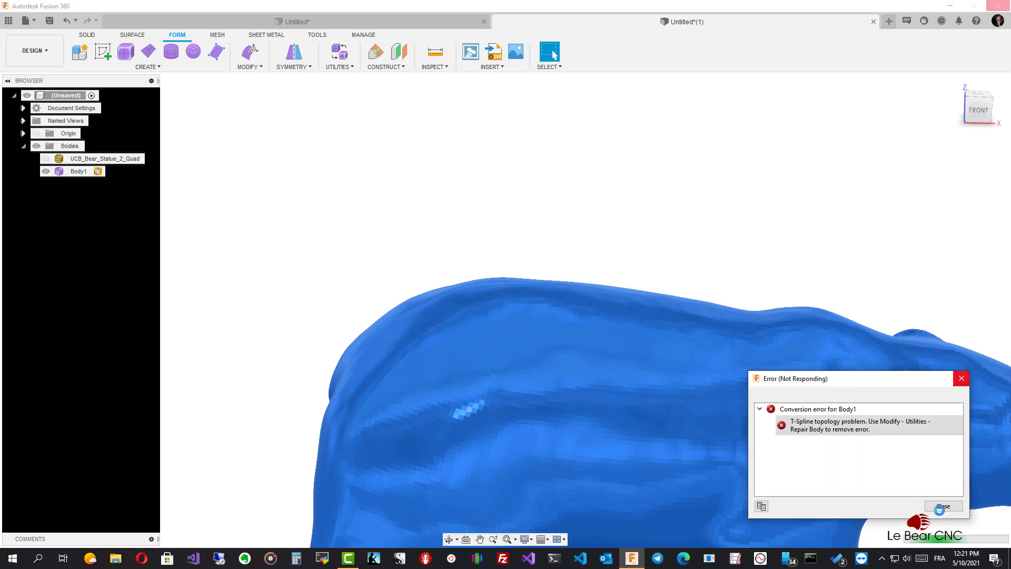
left_click(942, 506)
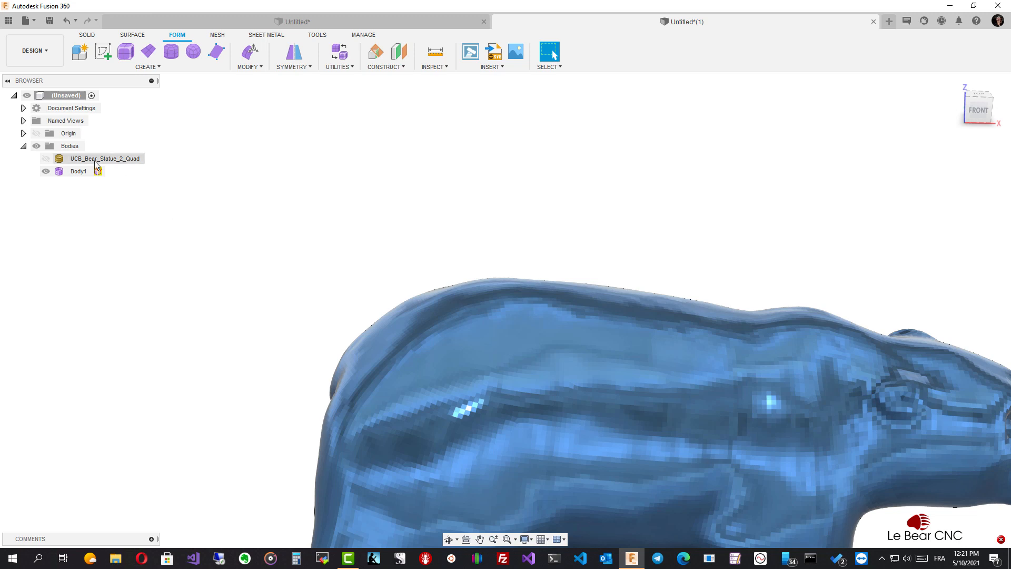
Step: Run Repair Body on the T-Spline bear body, inspecting the marked error and star points before accepting the repair
left_click(77, 171)
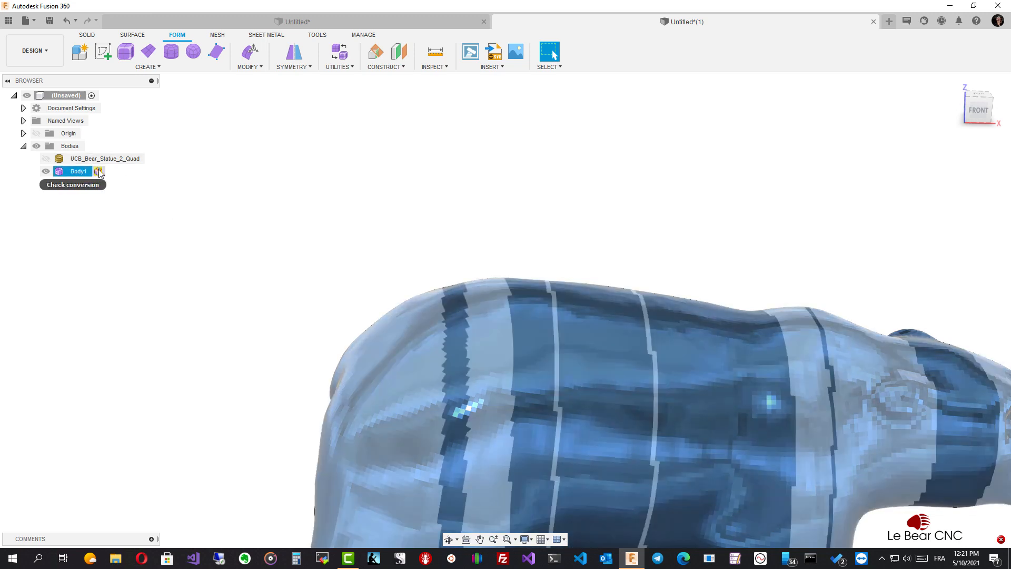
left_click(344, 67)
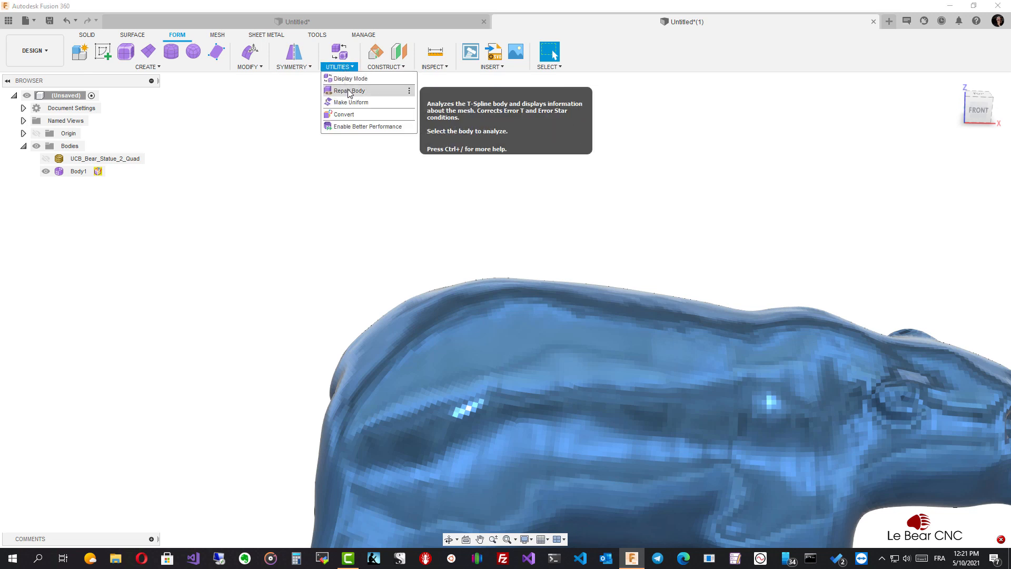
left_click(349, 92)
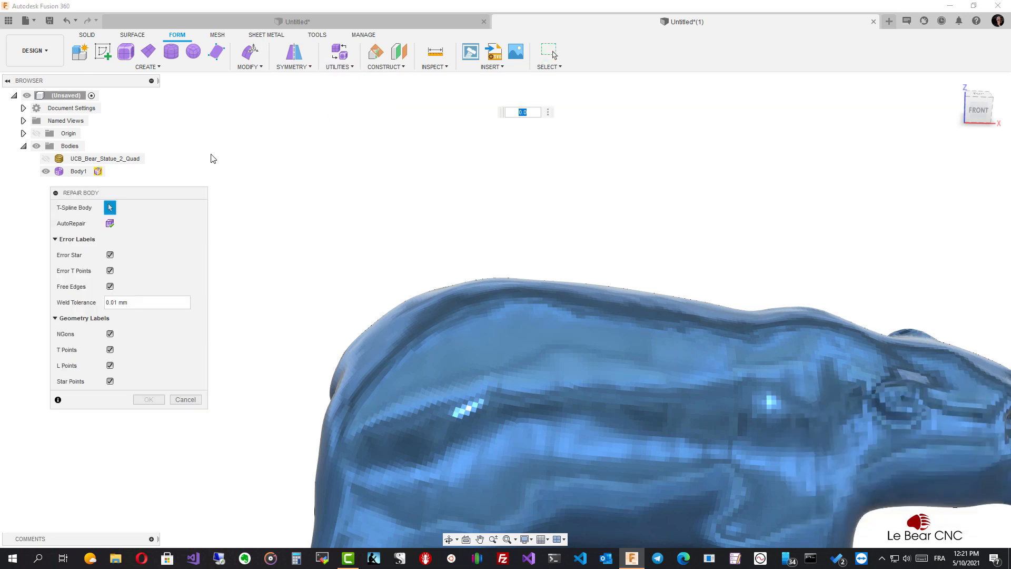
left_click(76, 173)
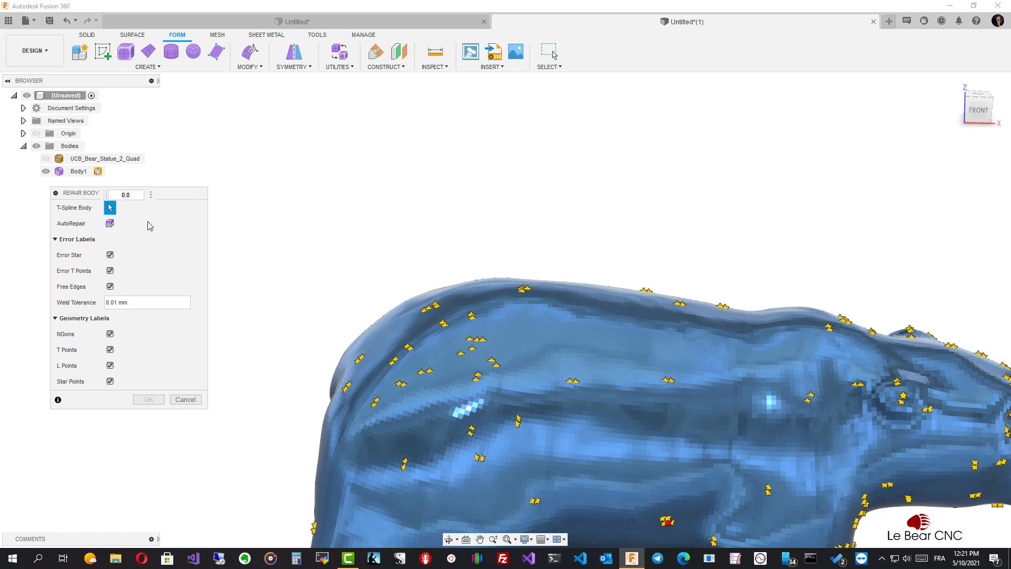
scroll(183, 242, "down", 5)
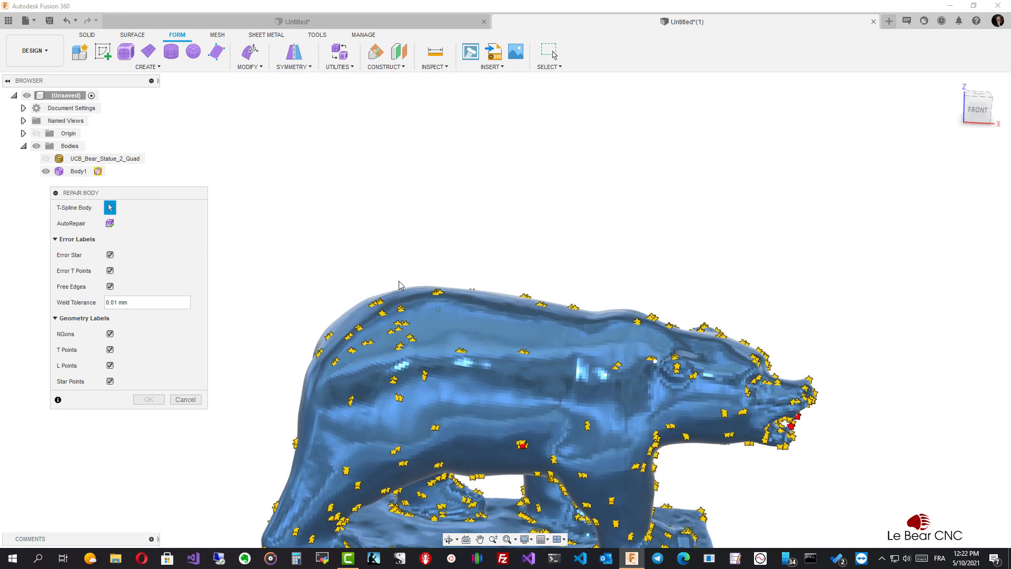
scroll(738, 306, "up", 10)
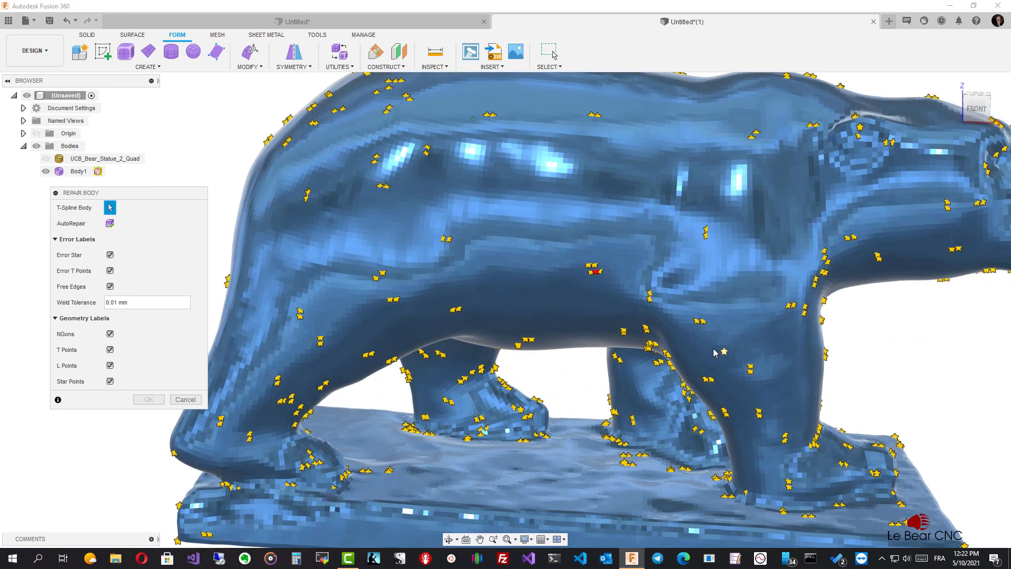
scroll(639, 306, "up", 5)
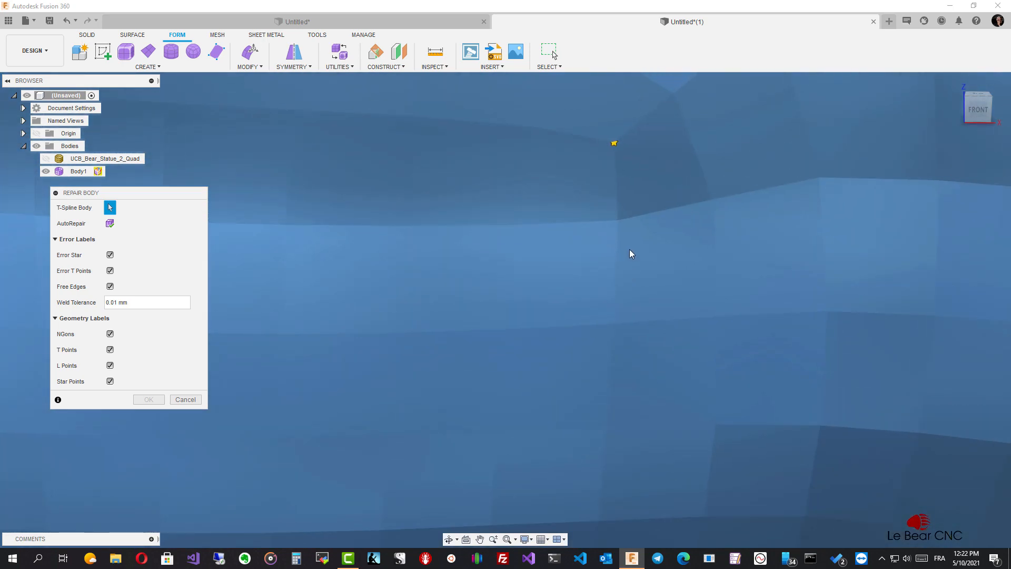
scroll(613, 143, "down", 10)
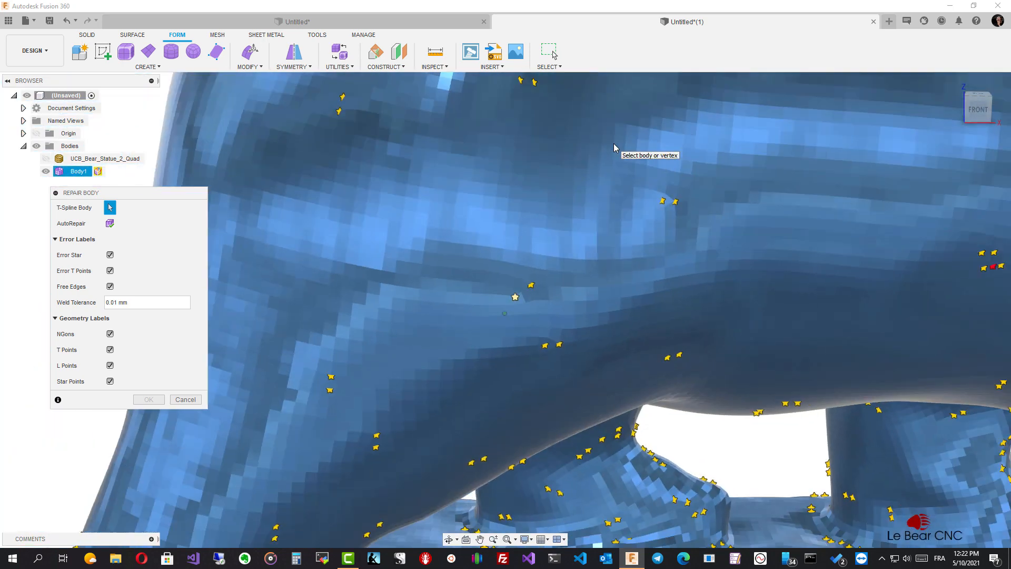
scroll(400, 210, "down", 3)
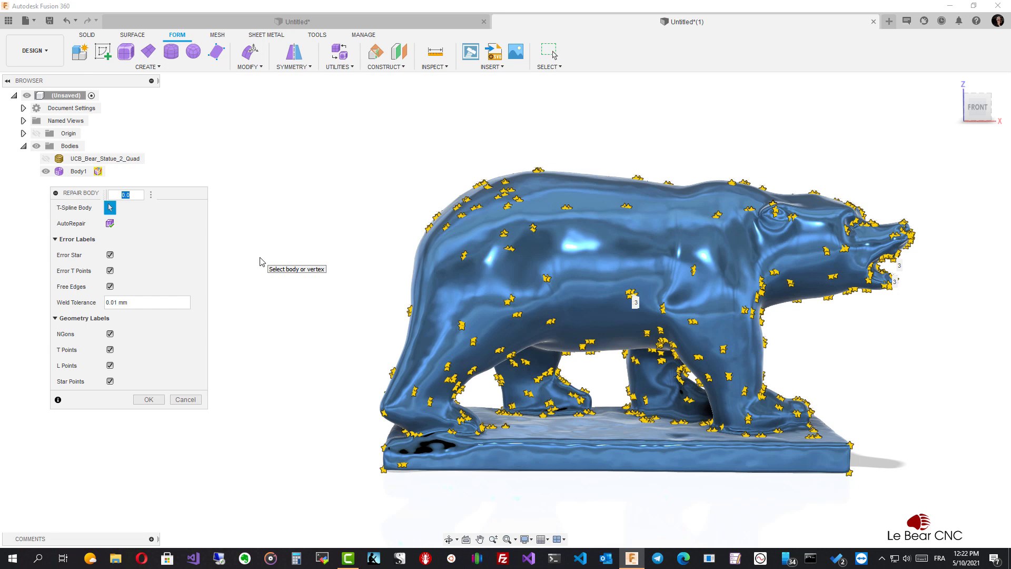
left_click(150, 400)
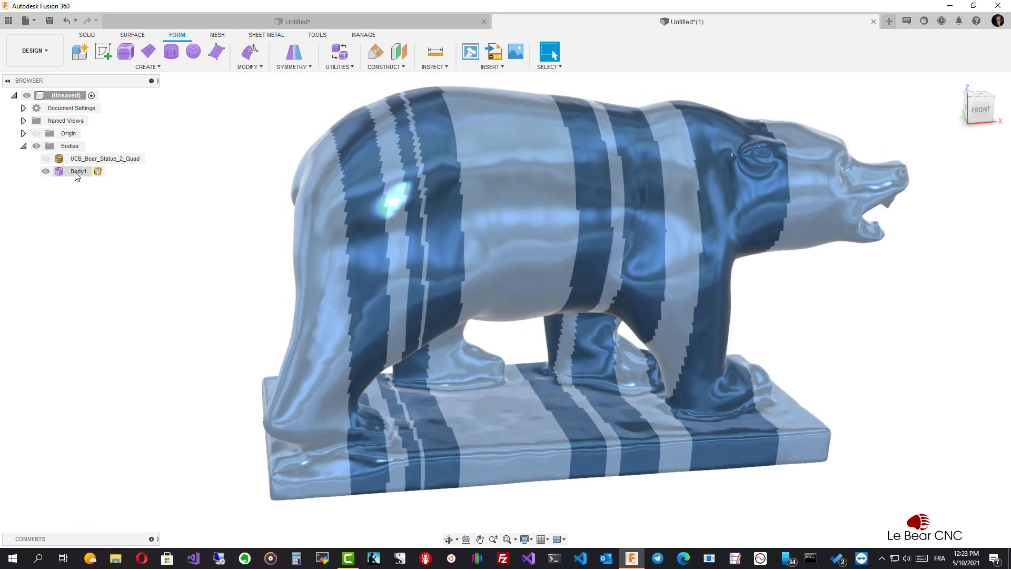
Step: Convert the repaired T-Spline bear body with T-Splines to BRep as a New Body, and look over the converted bear
right_click(78, 174)
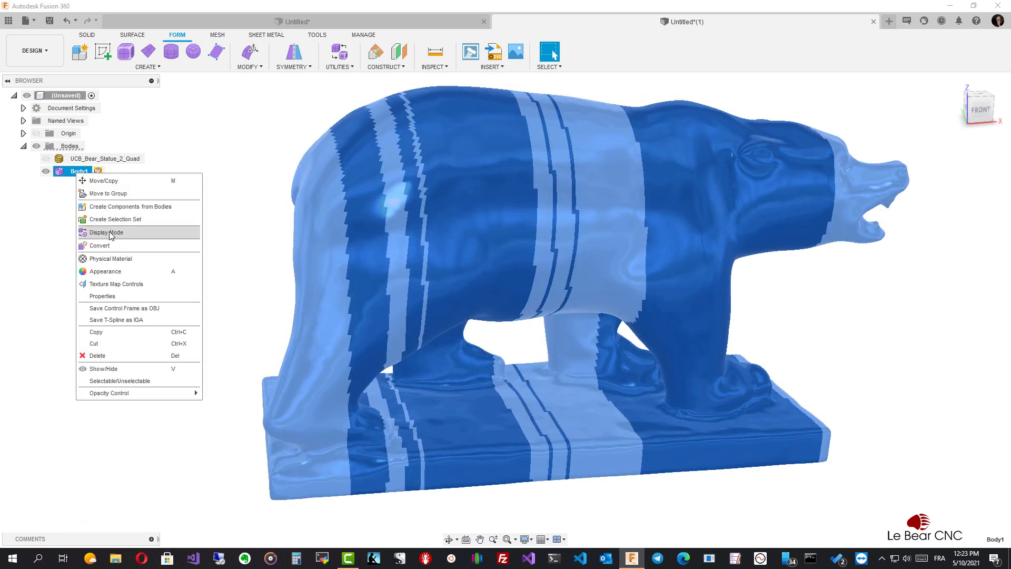
left_click(100, 245)
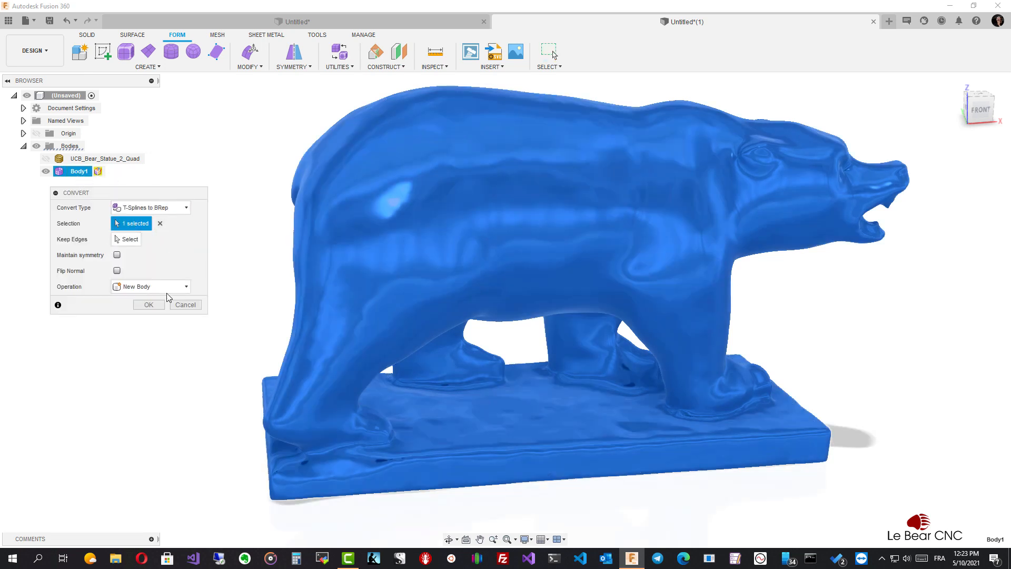
left_click(149, 305)
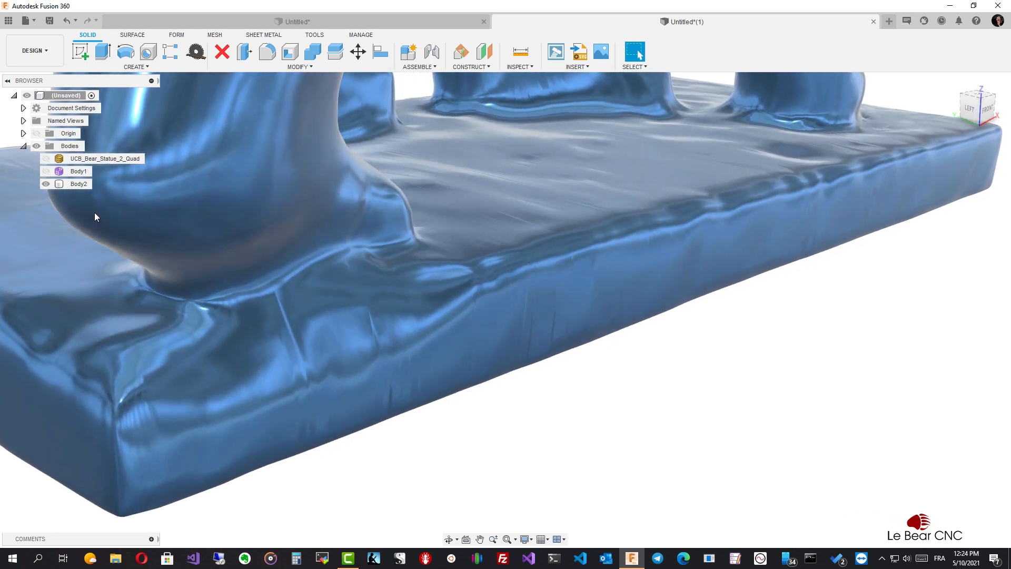
left_click(78, 184)
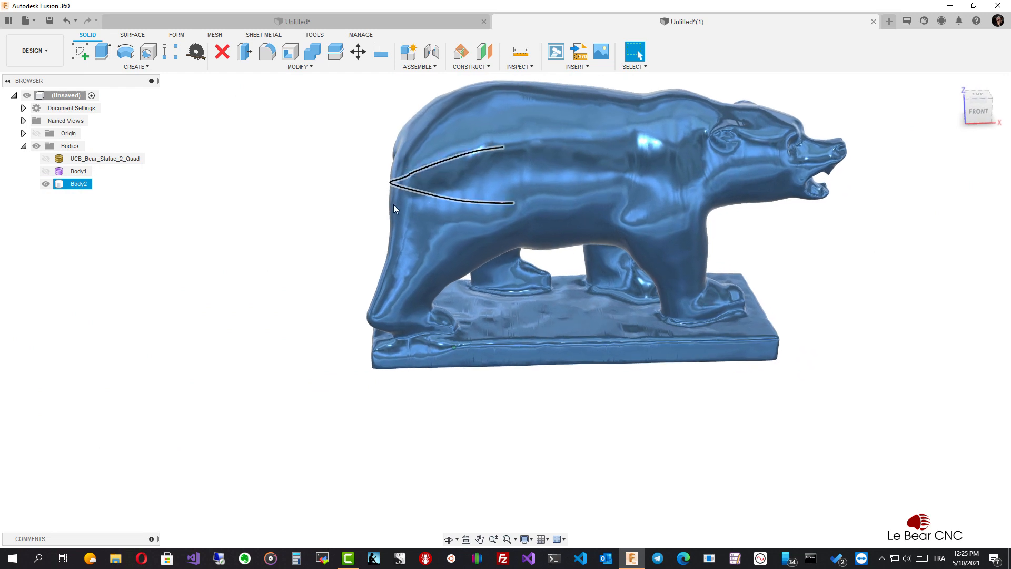
left_click(277, 249)
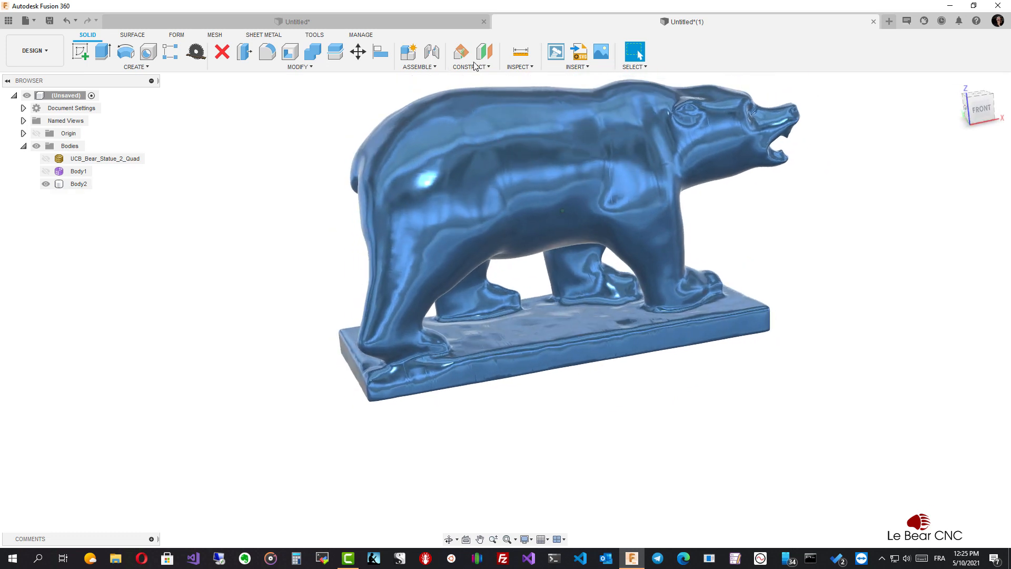
Step: Check the inside of the converted bear with a Section Analysis on the YZ plane at a Y distance of -10 mm, and discard it
left_click(520, 67)
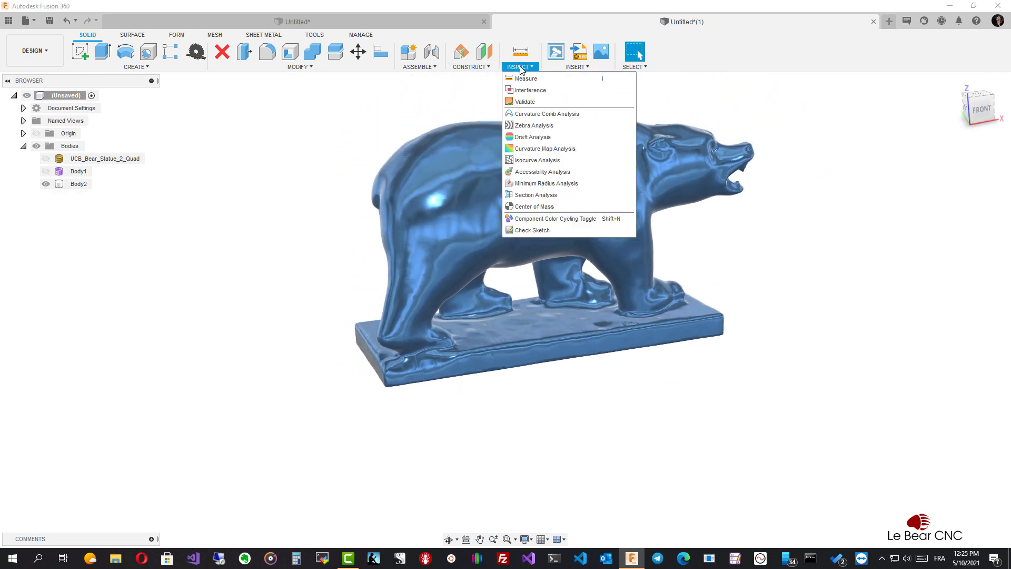
left_click(537, 195)
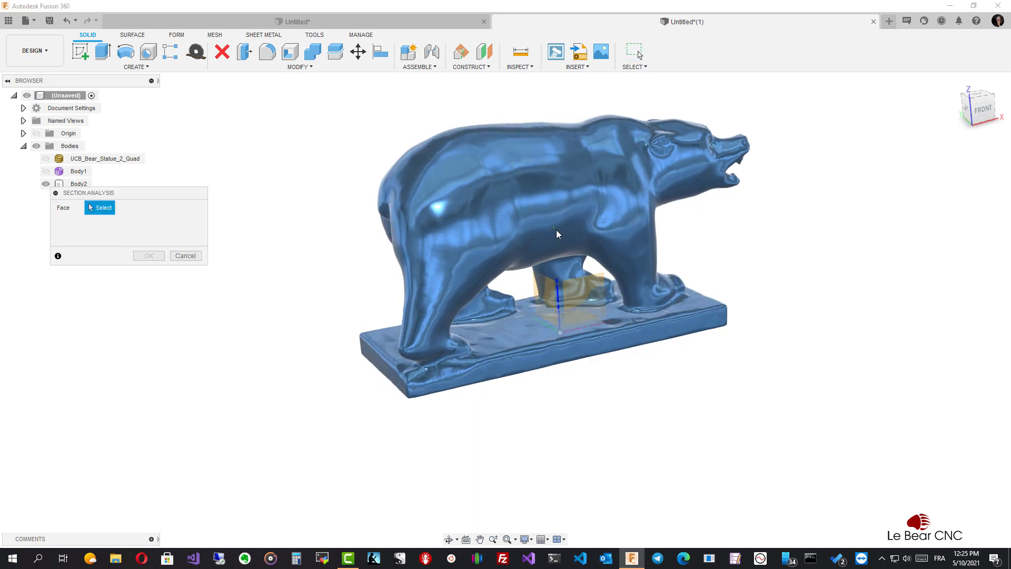
left_click(552, 291)
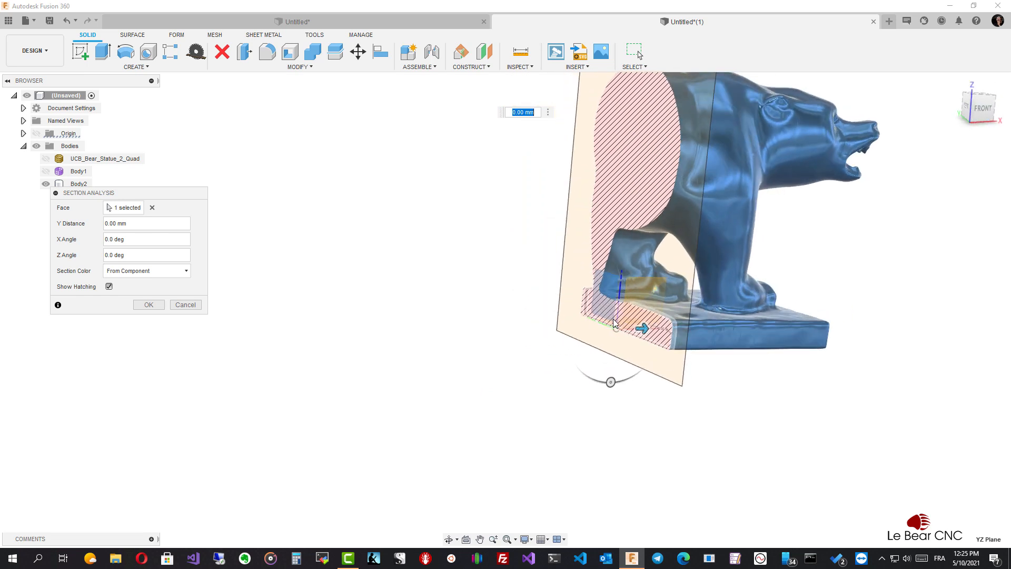
left_click_drag(644, 329, 614, 327)
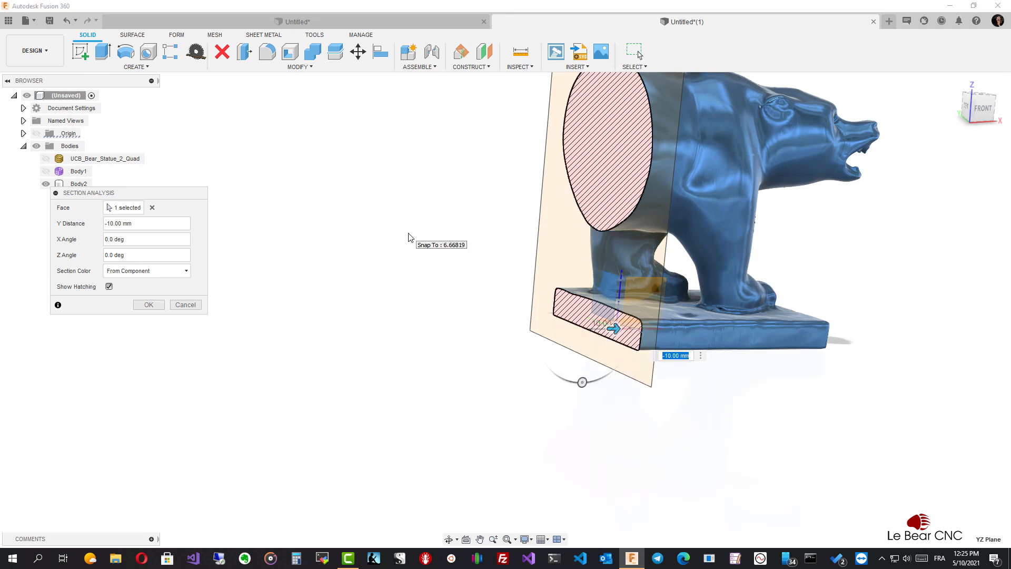
key("Escape")
scroll(409, 234, "up", 5)
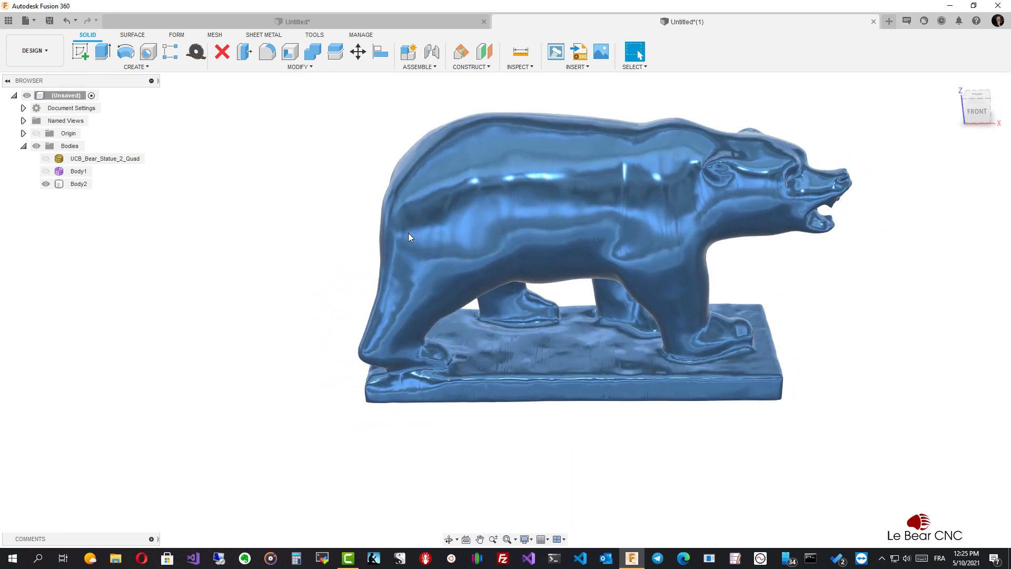
Step: Start an Offset Plane from the YZ plane and pull it to -75 mm at the rear end of the bear's base
left_click(409, 233)
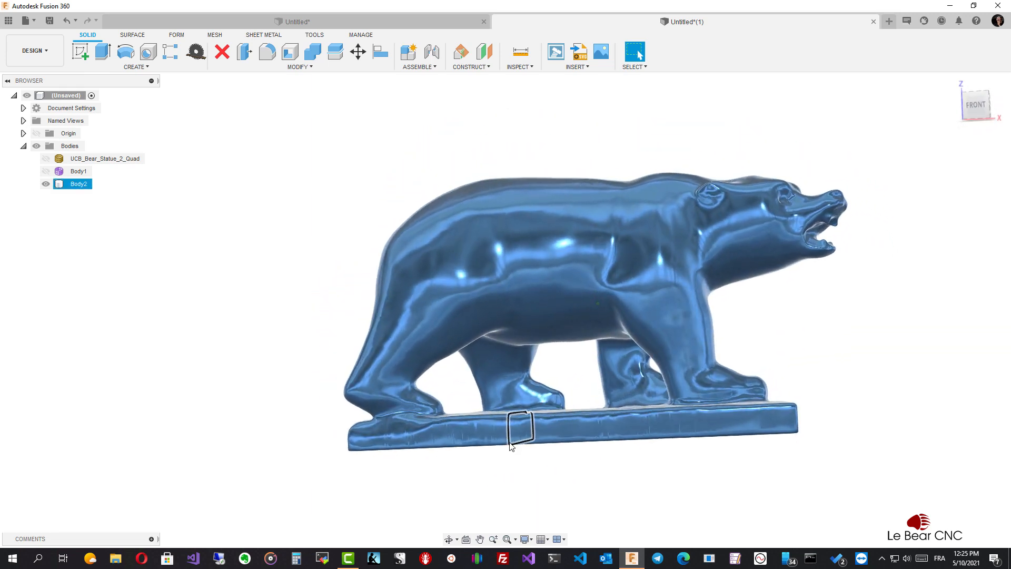
left_click(591, 481)
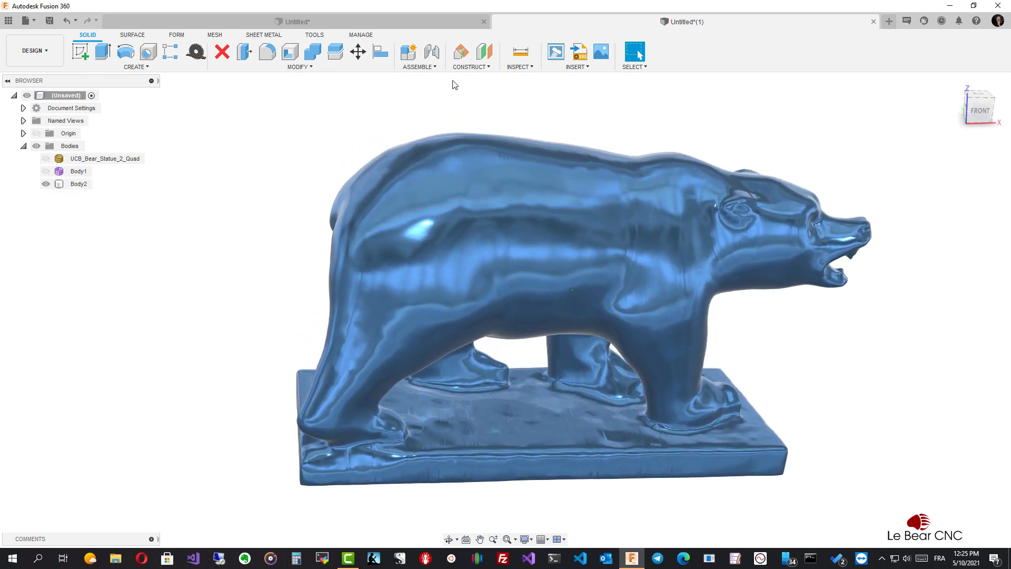
left_click(481, 67)
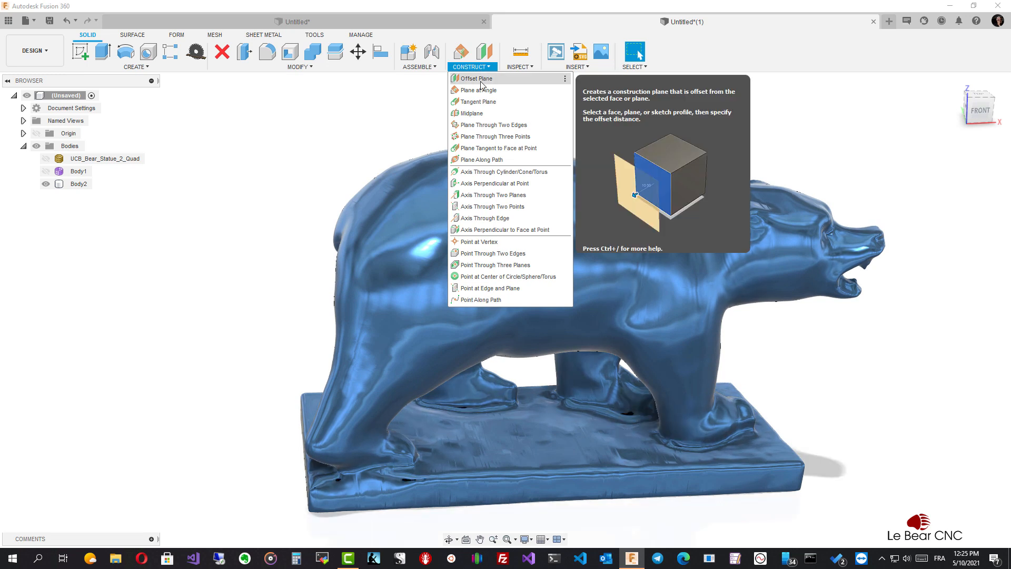
left_click(477, 78)
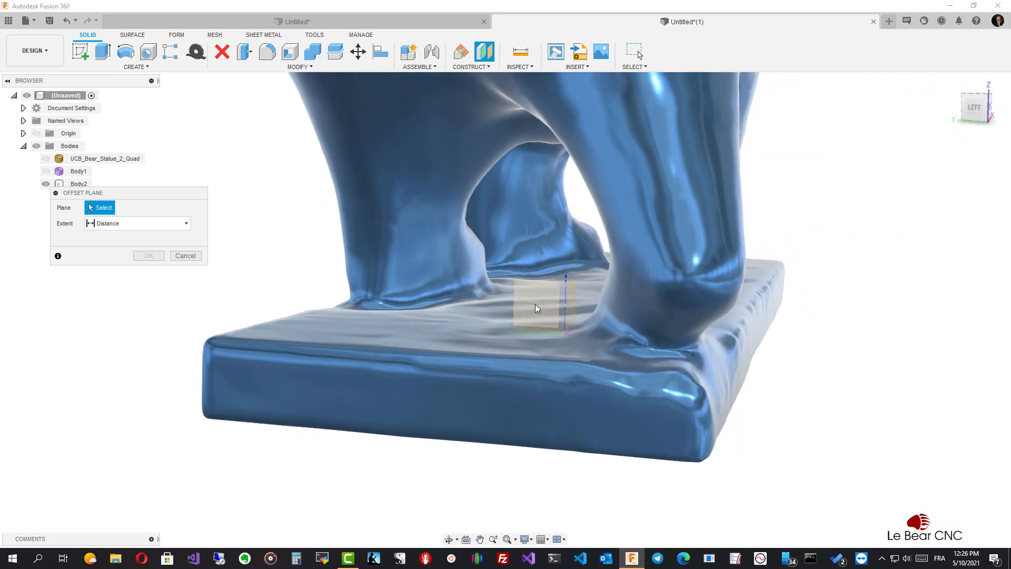
left_click(535, 305)
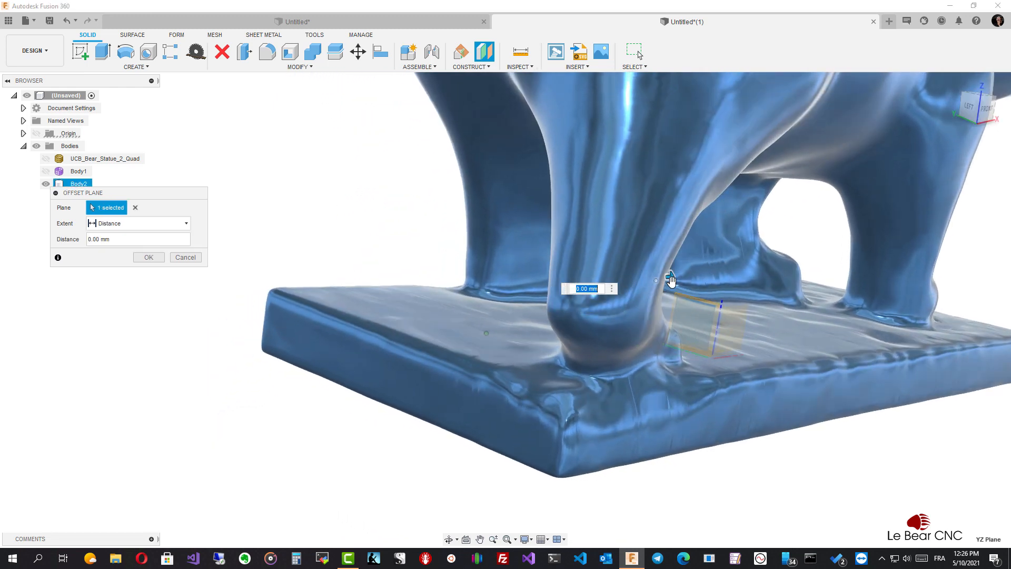
left_click_drag(672, 277, 411, 302)
middle_click_drag(412, 302, 447, 281)
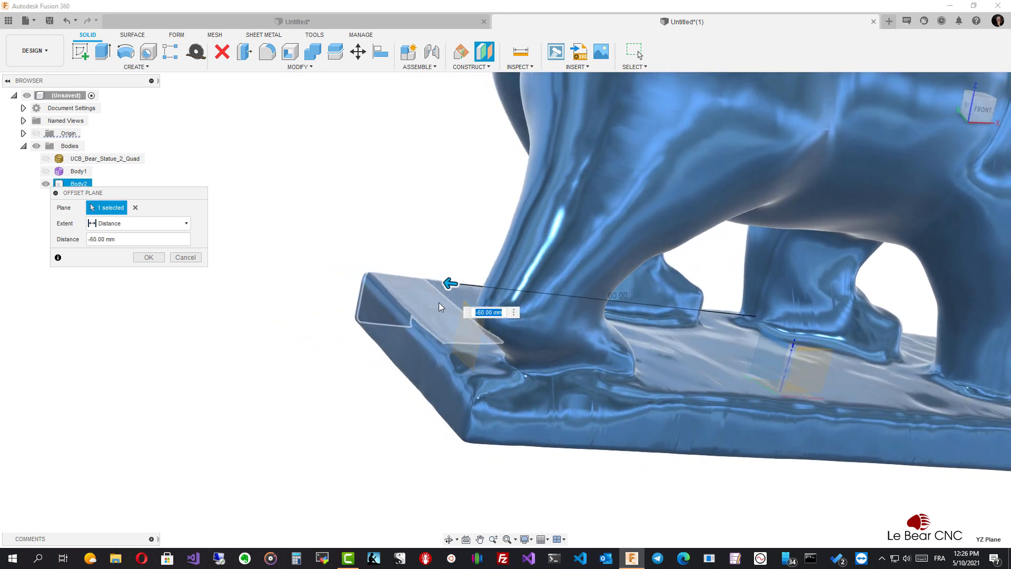
left_click_drag(448, 284, 355, 287)
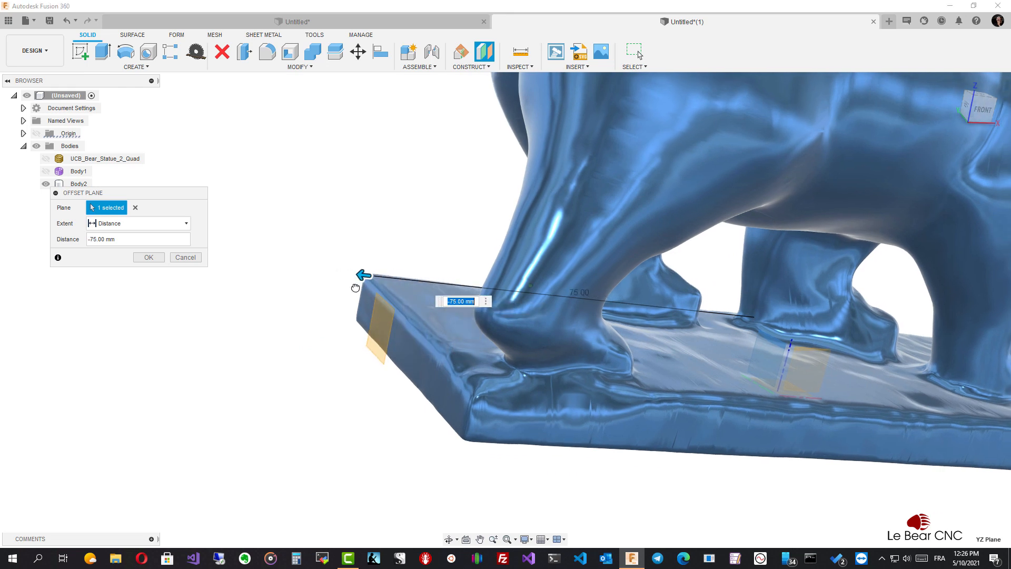
Step: Adjust the plane's offset to -72.877 mm so it cuts just inside the base's rear end, and create the plane
middle_click_drag(355, 286, 425, 306, "shift")
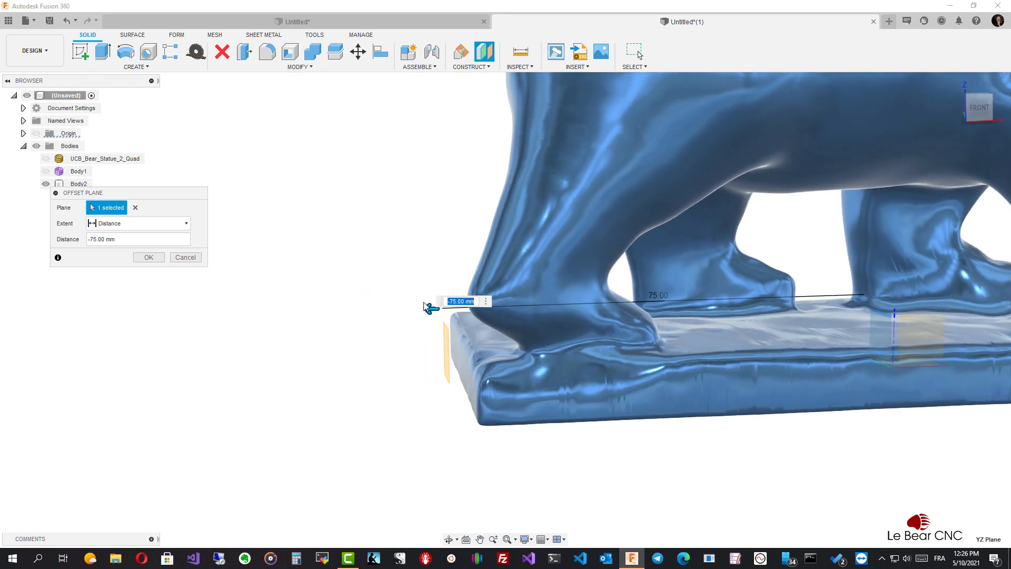
left_click_drag(426, 304, 431, 306)
scroll(543, 410, "up", 1)
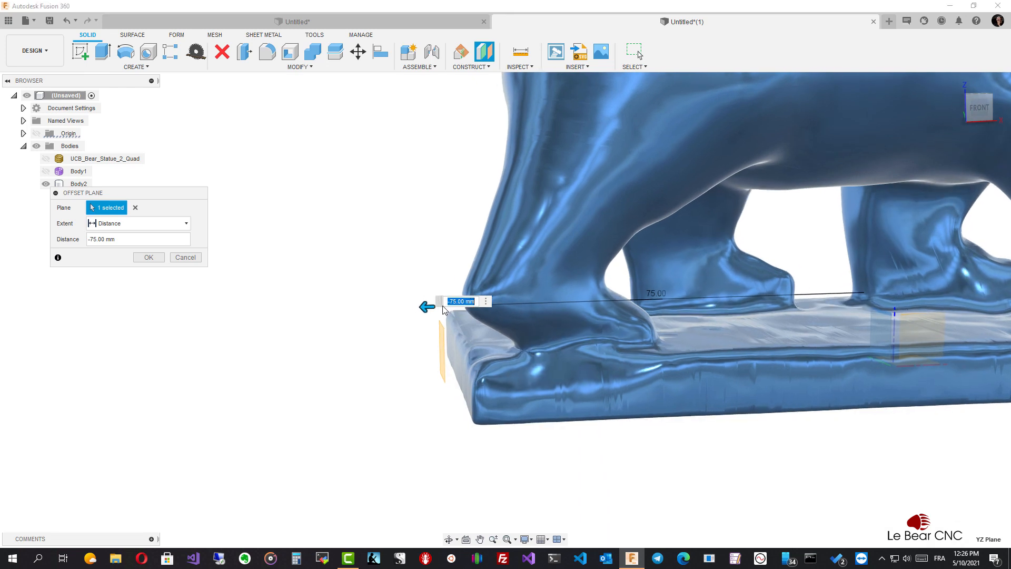
middle_click_drag(543, 408, 504, 388)
scroll(504, 388, "up", 1)
scroll(548, 412, "up", 1)
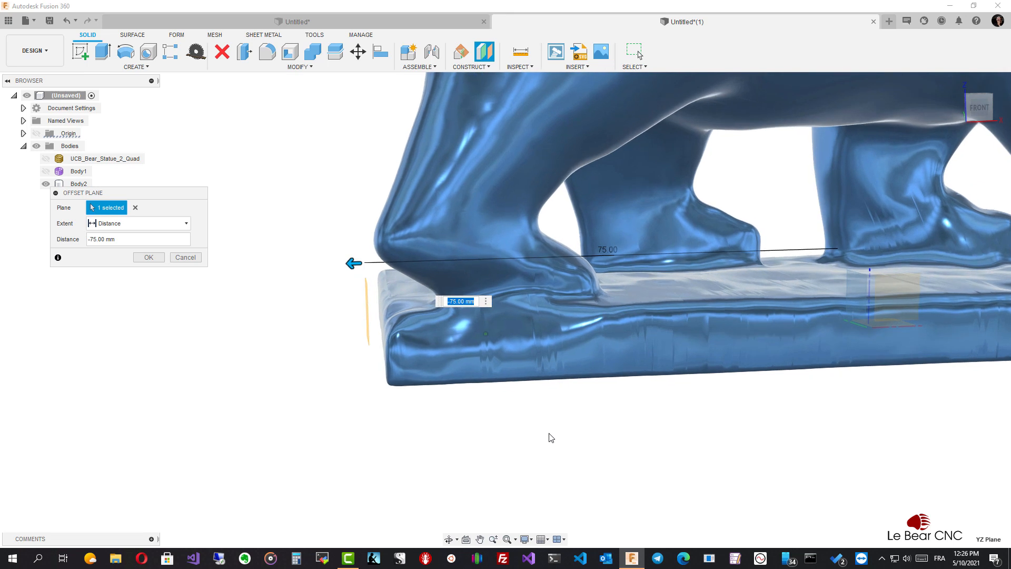
left_click(547, 539)
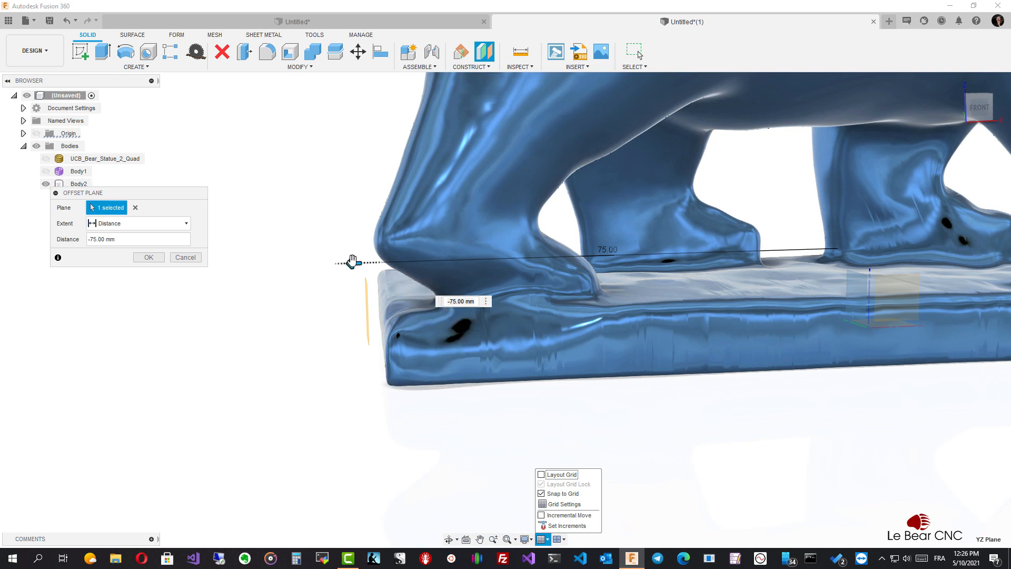
left_click_drag(351, 262, 367, 262)
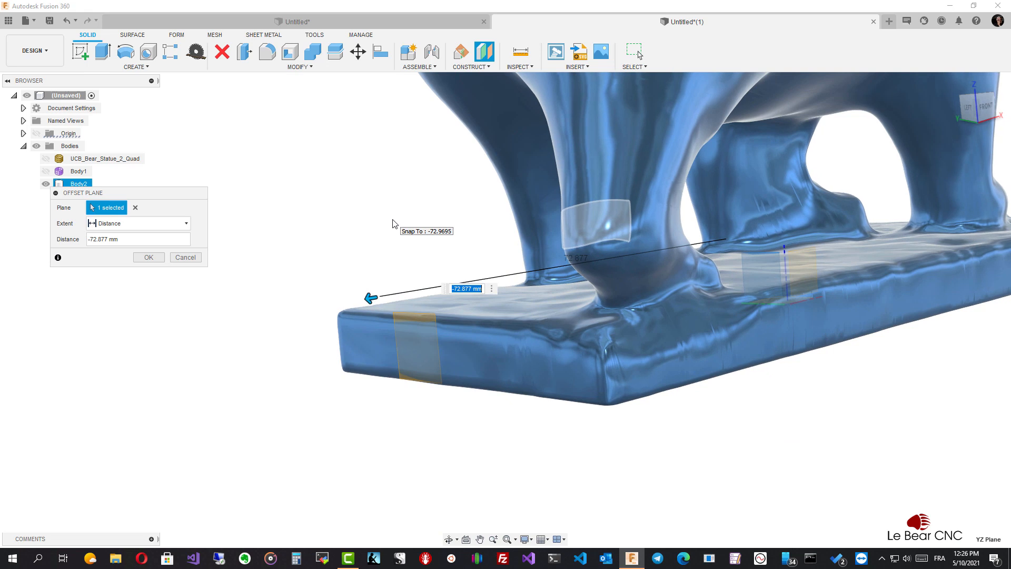
left_click(149, 257)
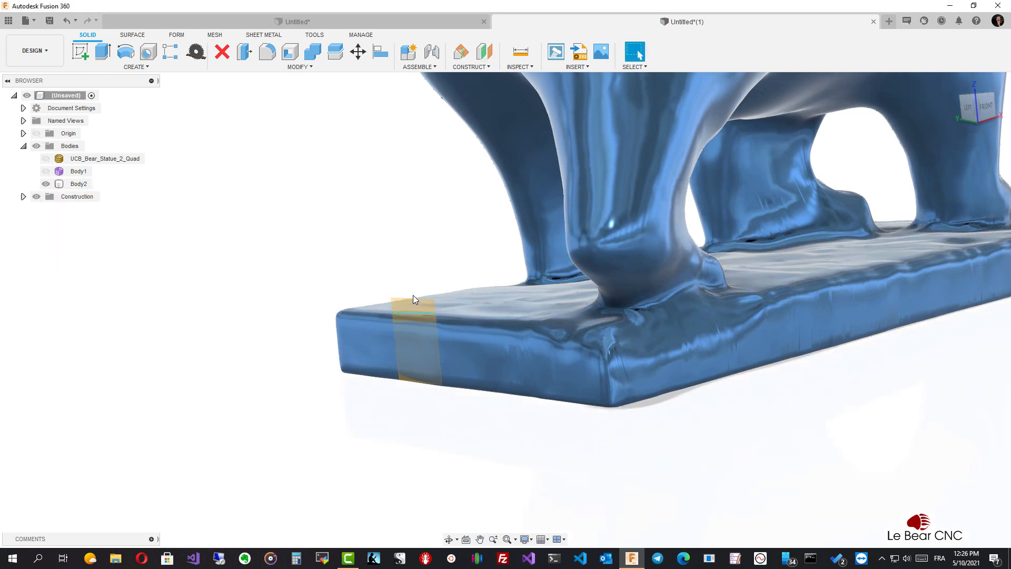
left_click(429, 372)
key("Escape")
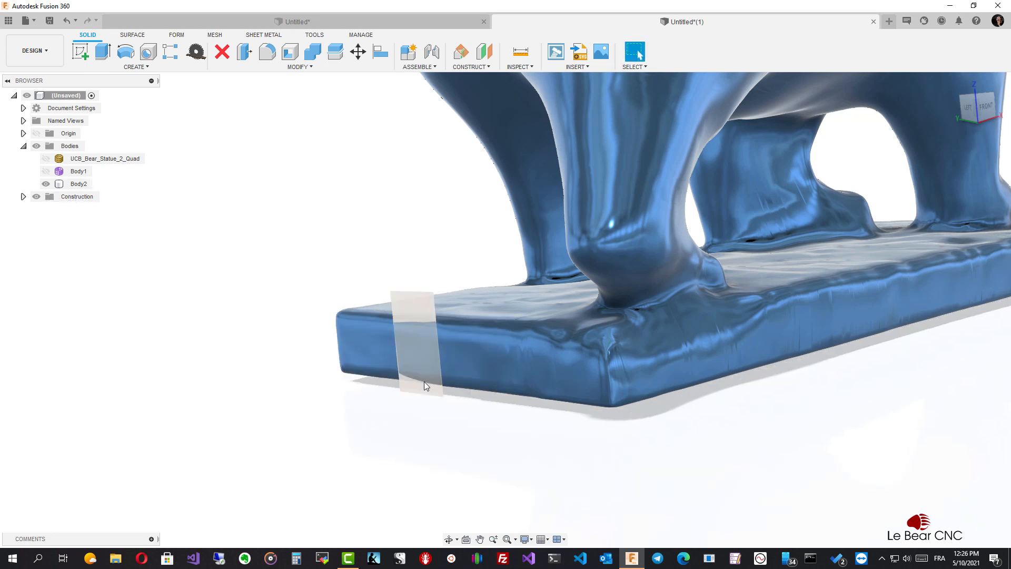
Step: Split the solid bear body with the offset construction plane as the splitting tool
middle_click_drag(421, 388, 195, 291, "shift")
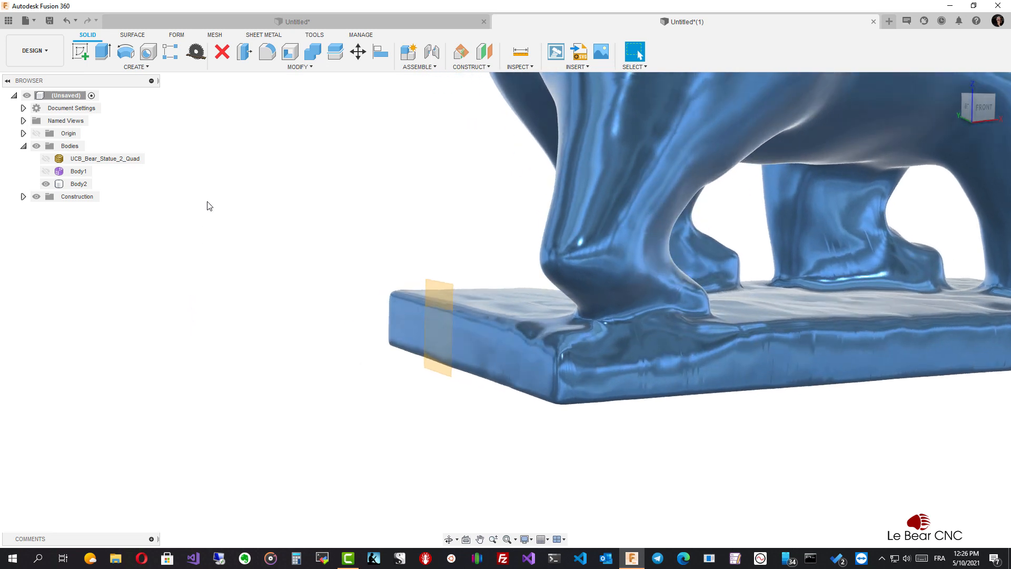
left_click(335, 51)
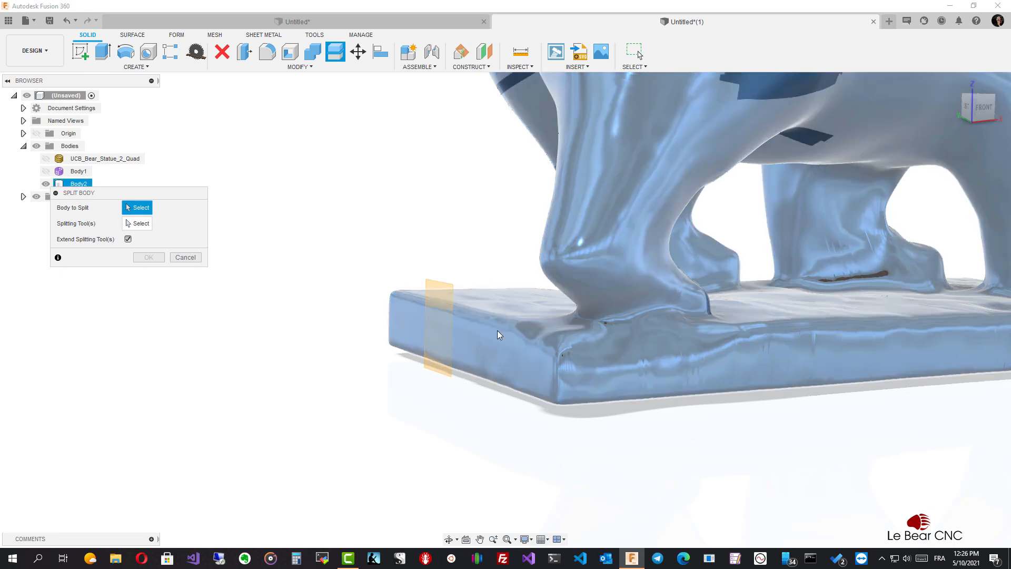
left_click(500, 337)
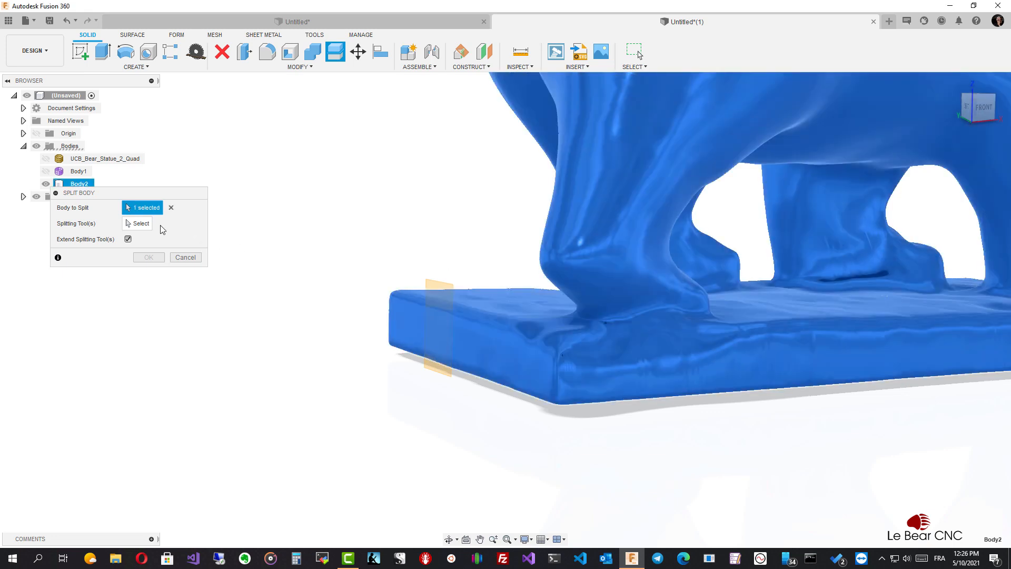
left_click(139, 224)
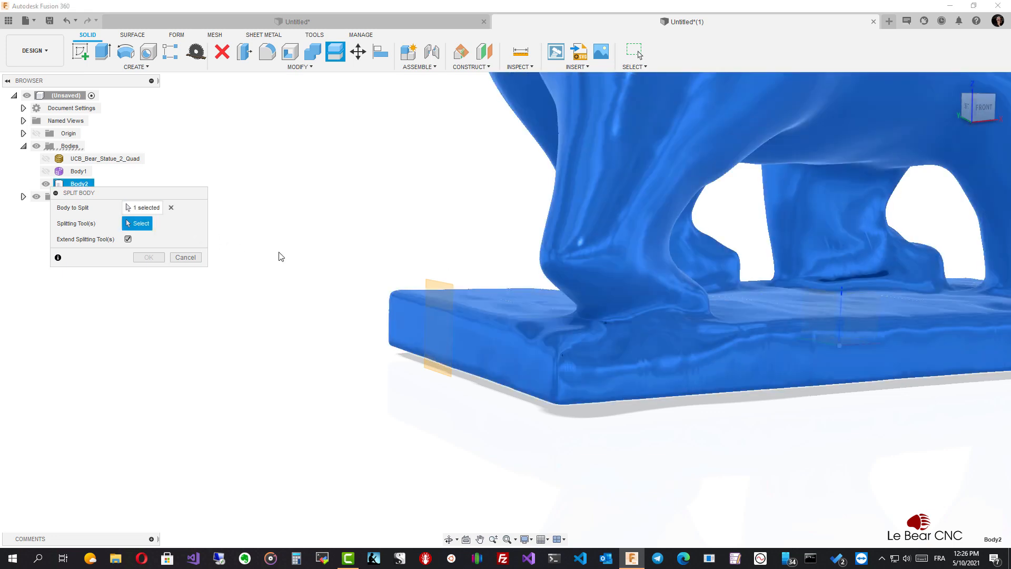
left_click(442, 294)
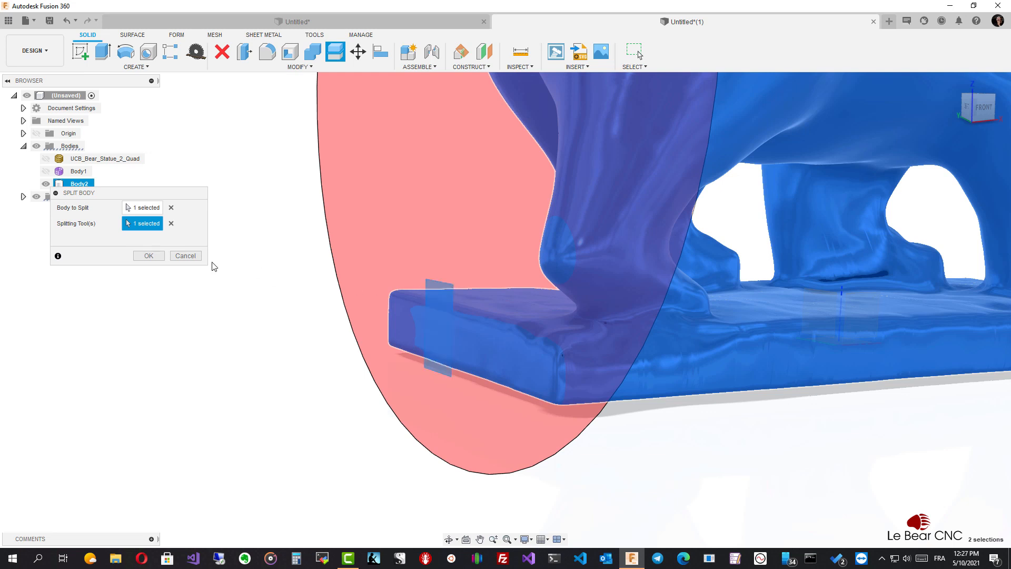
left_click(157, 257)
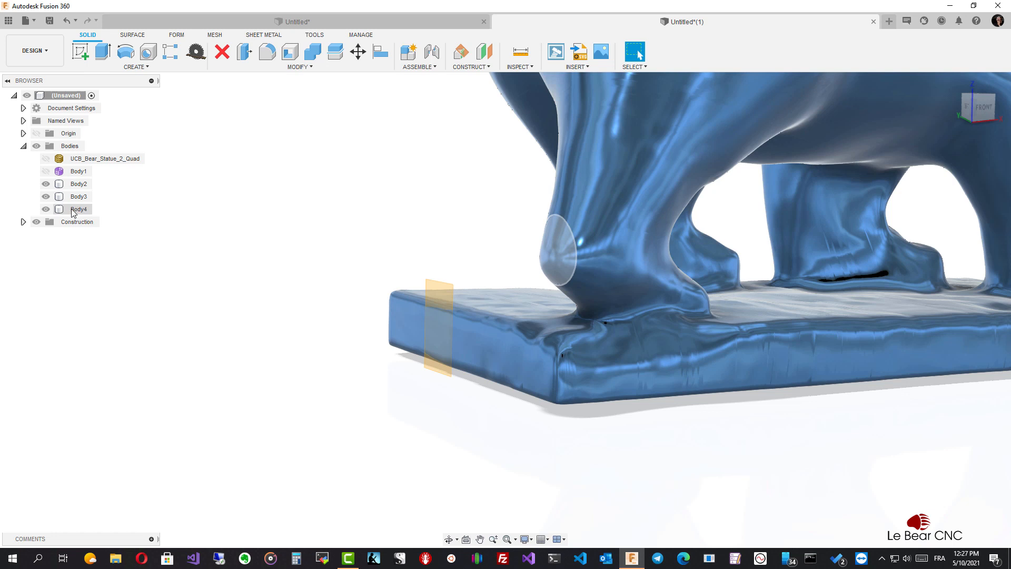
Step: Toggle the visibility of Body4 and Body3 to identify which part of the split bear each one is
left_click(46, 210)
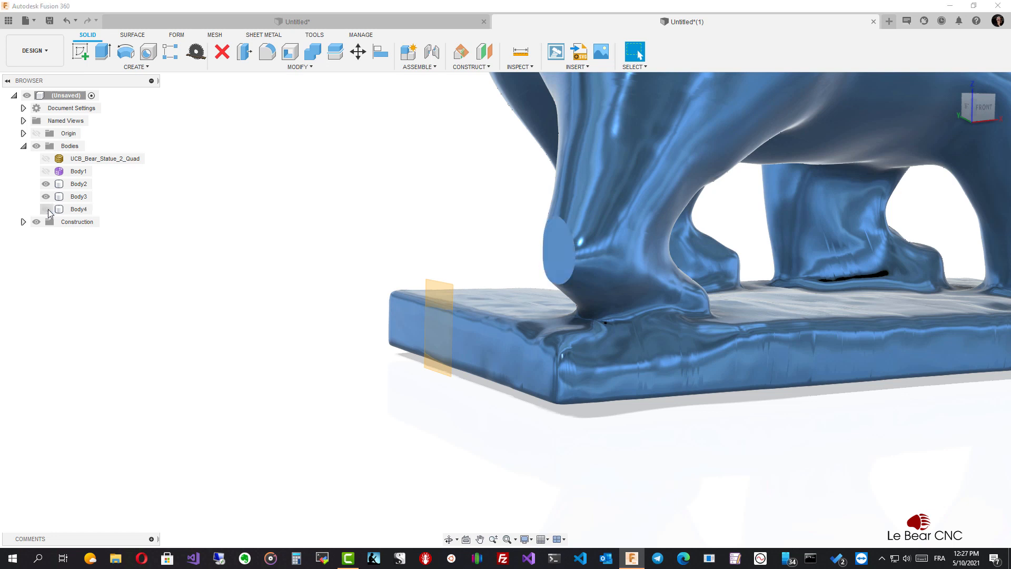
left_click(48, 209)
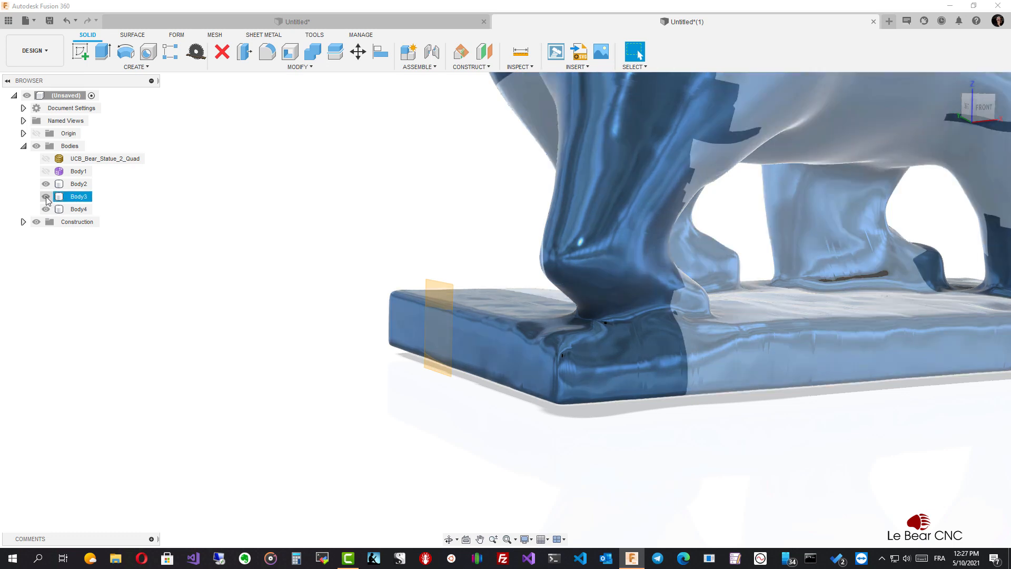
left_click(46, 197)
left_click(46, 197)
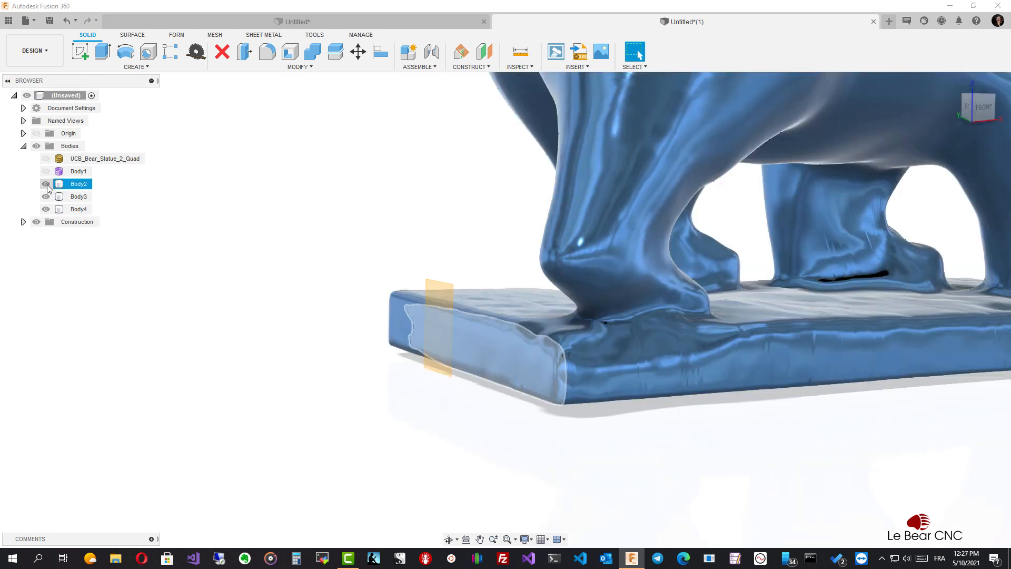
Step: Hide Body2, the thin slice cut from the base's rear end, and delete it
left_click(47, 184)
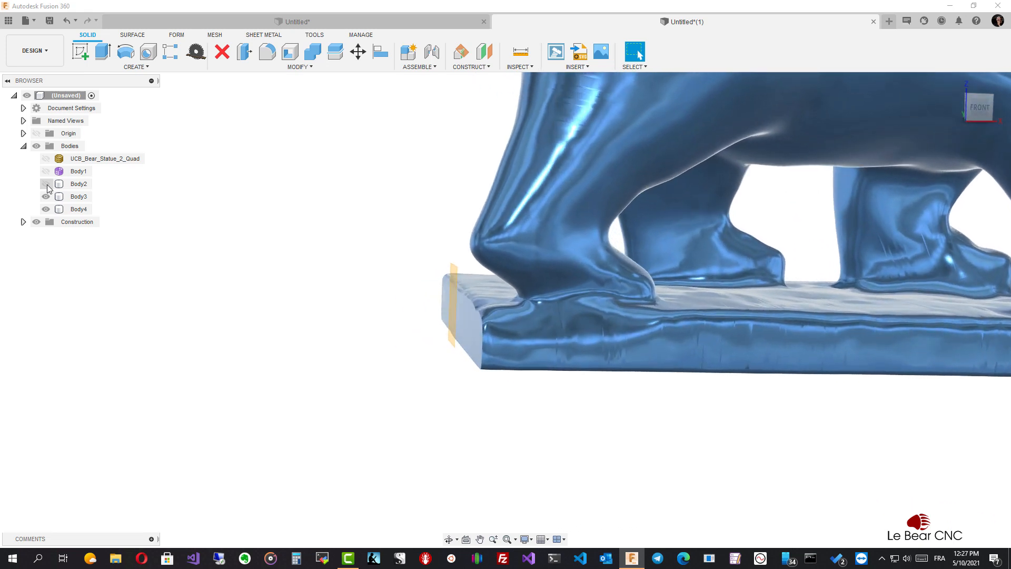
right_click(76, 188)
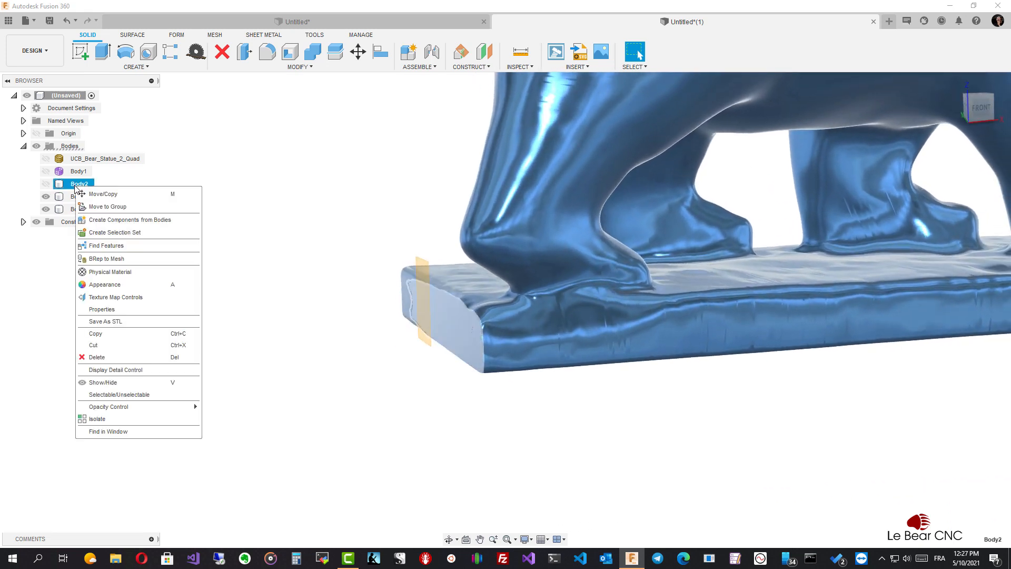
left_click(97, 357)
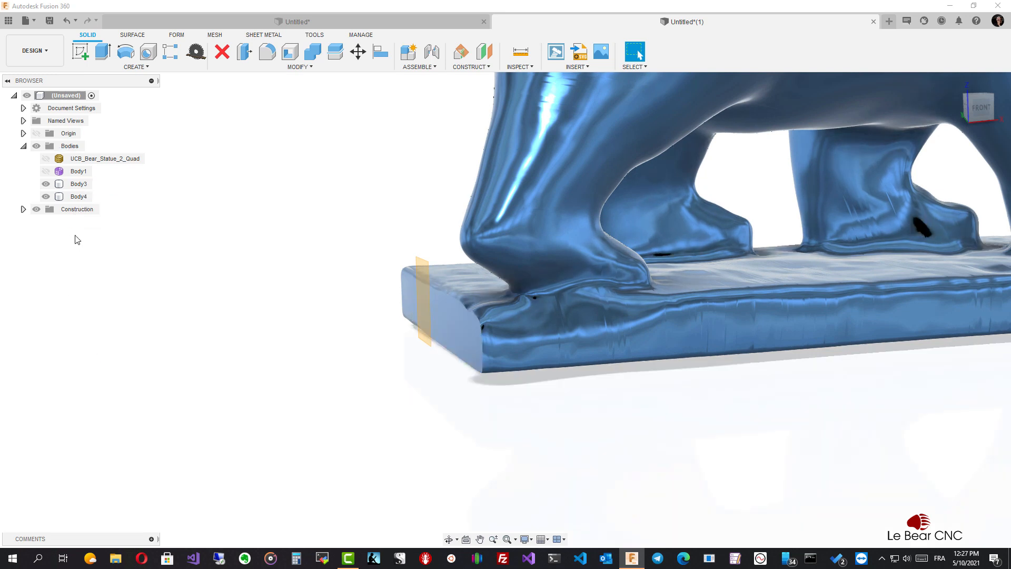
Step: Combine the cut-off heel piece with the main bear body, using Join with Body3 as target and Body4 as tool
left_click(75, 197)
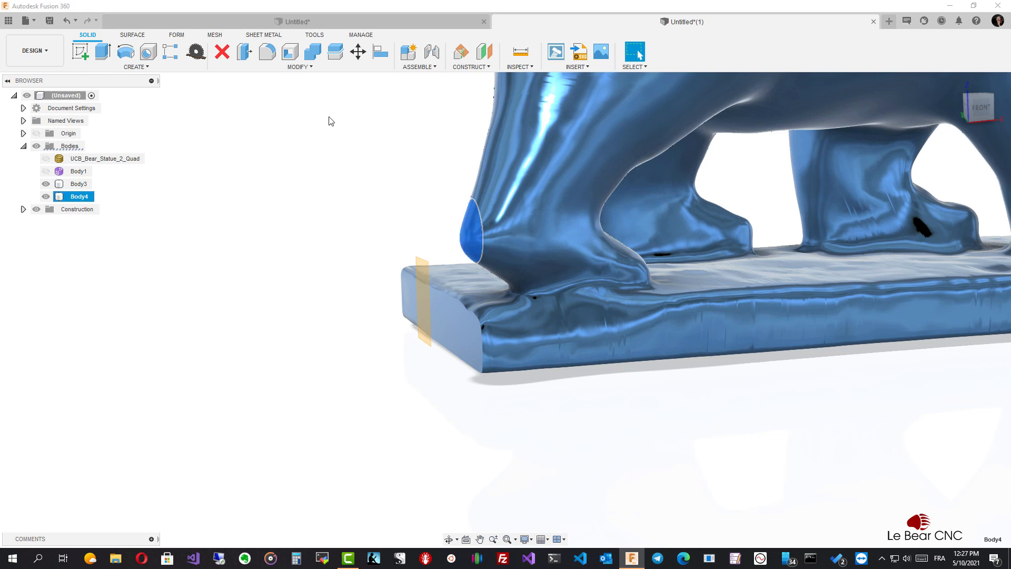
left_click(313, 51)
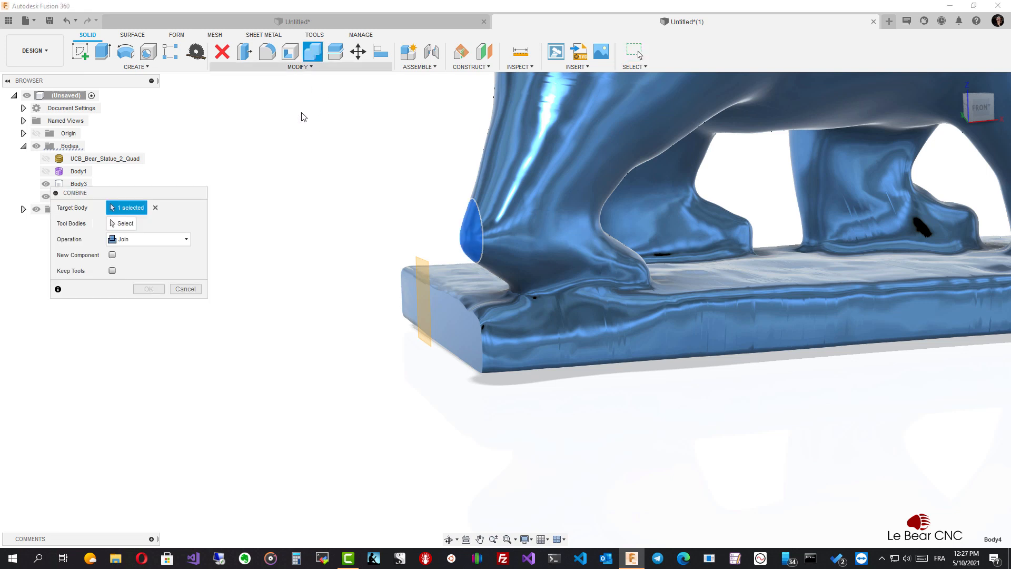
left_click(526, 180)
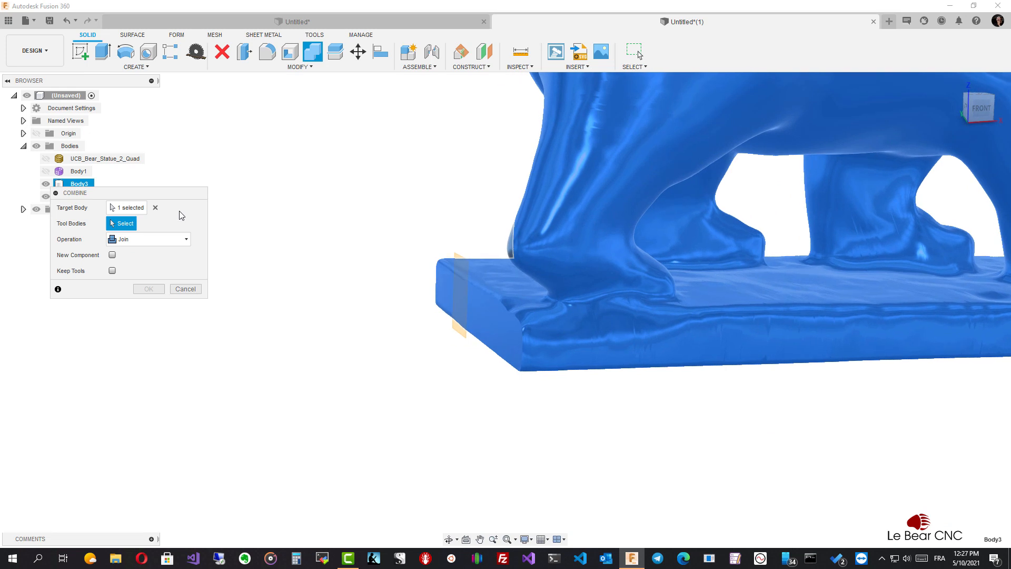
left_click(80, 197)
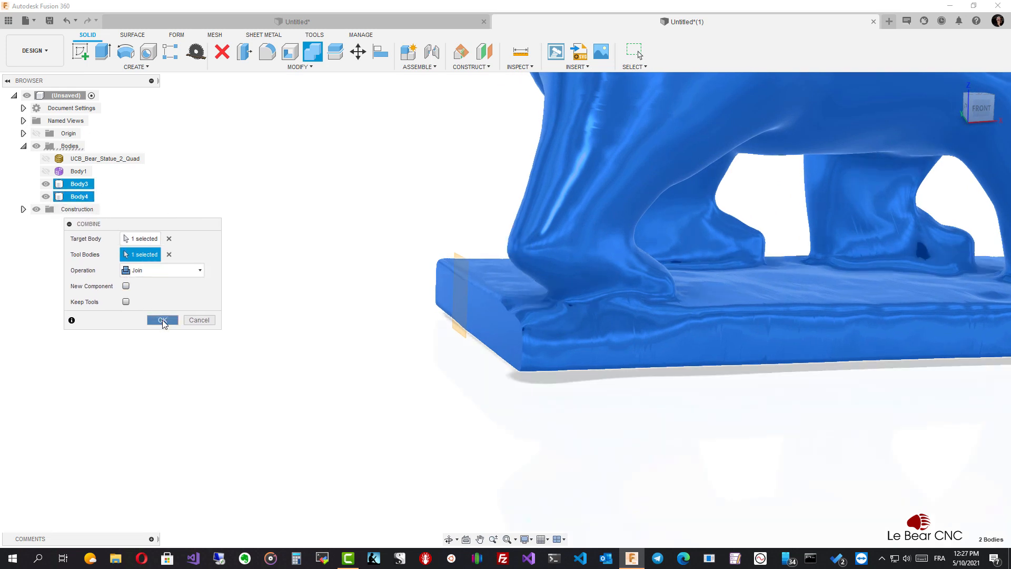
left_click(162, 320)
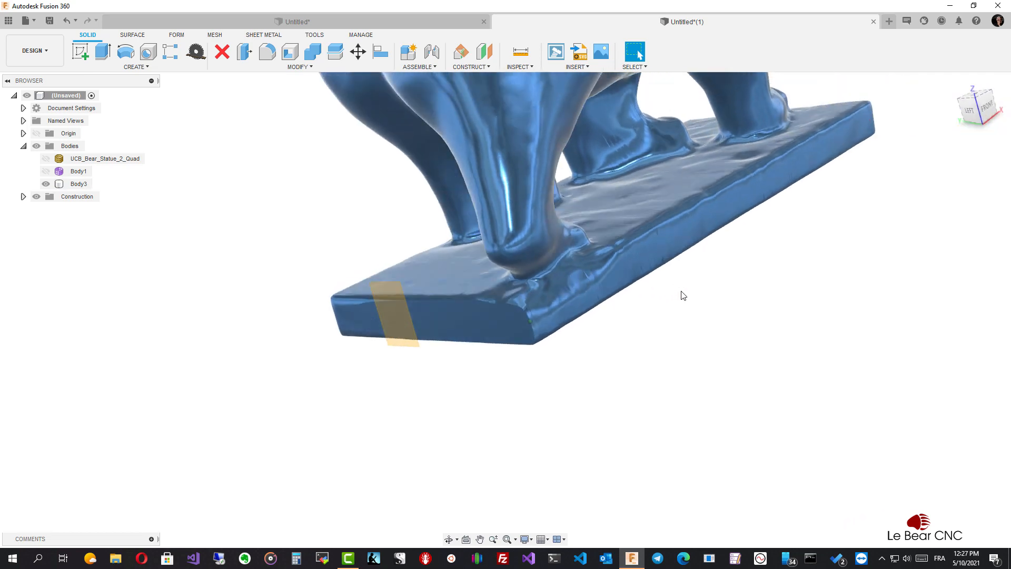
Step: Look over the trimmed bear from the front and rear, and hide the construction plane
left_click(604, 295)
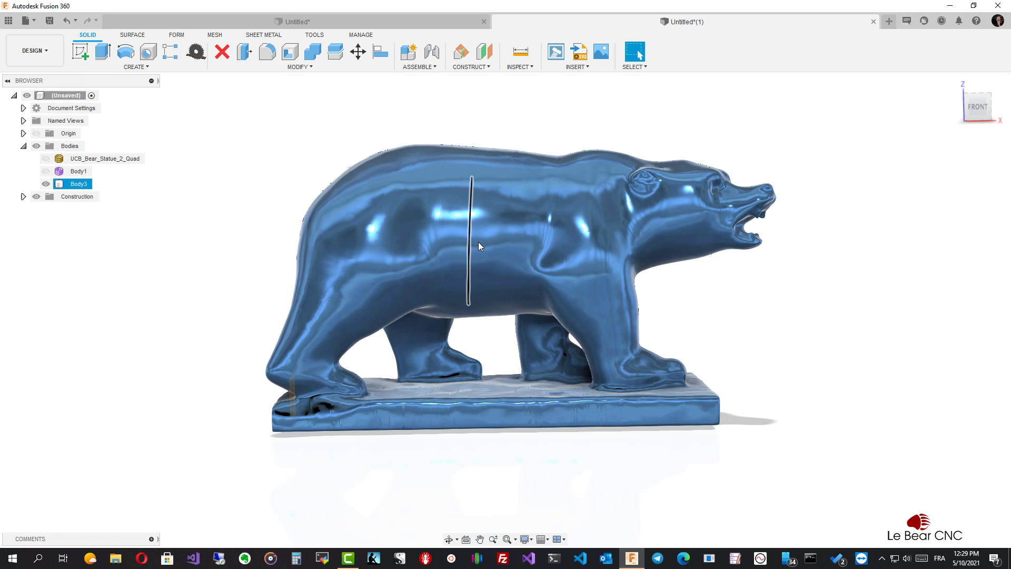
left_click(263, 242)
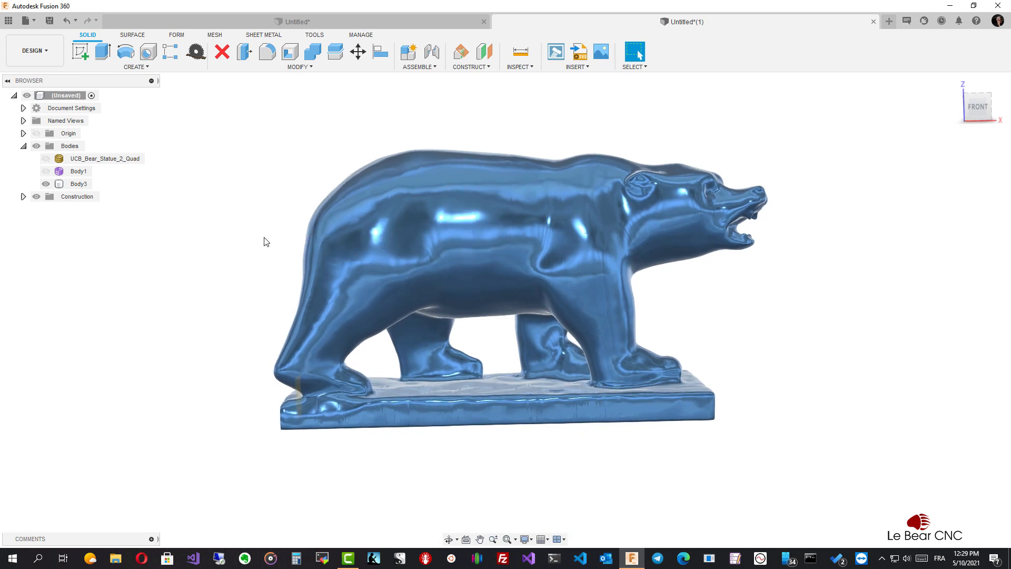
middle_click_drag(262, 240, 275, 277, "shift")
middle_click_drag(370, 372, 366, 373, "shift")
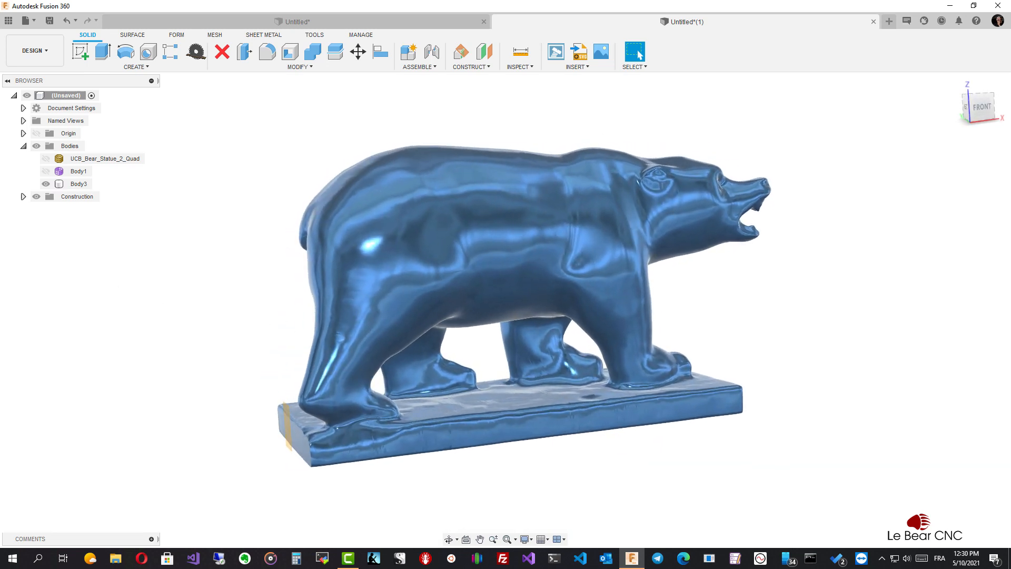
left_click(35, 197)
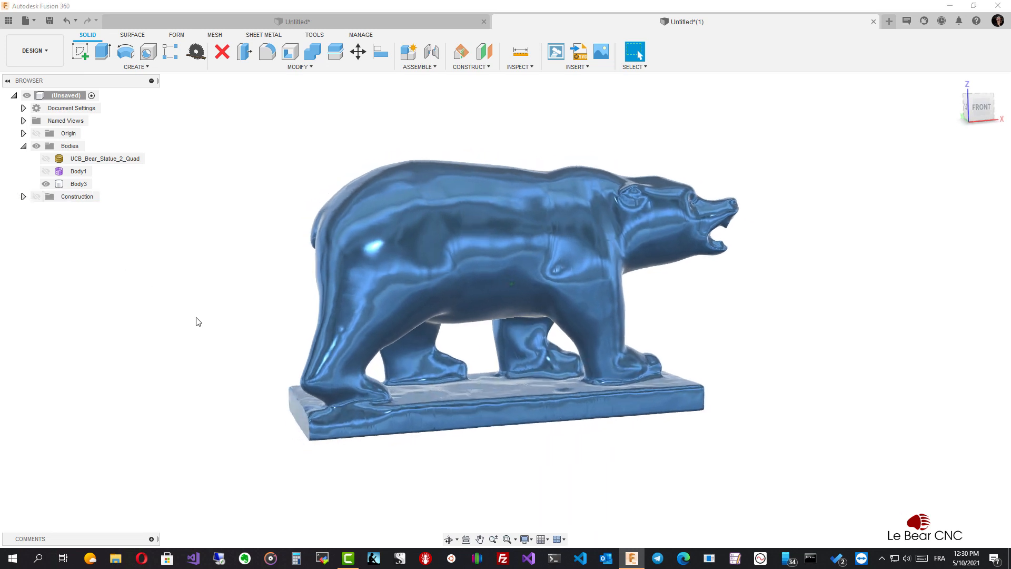
Step: Display the bear as Shaded with Hidden Edges to examine the solid's face edges, and return the visual style to Shaded
left_click(528, 539)
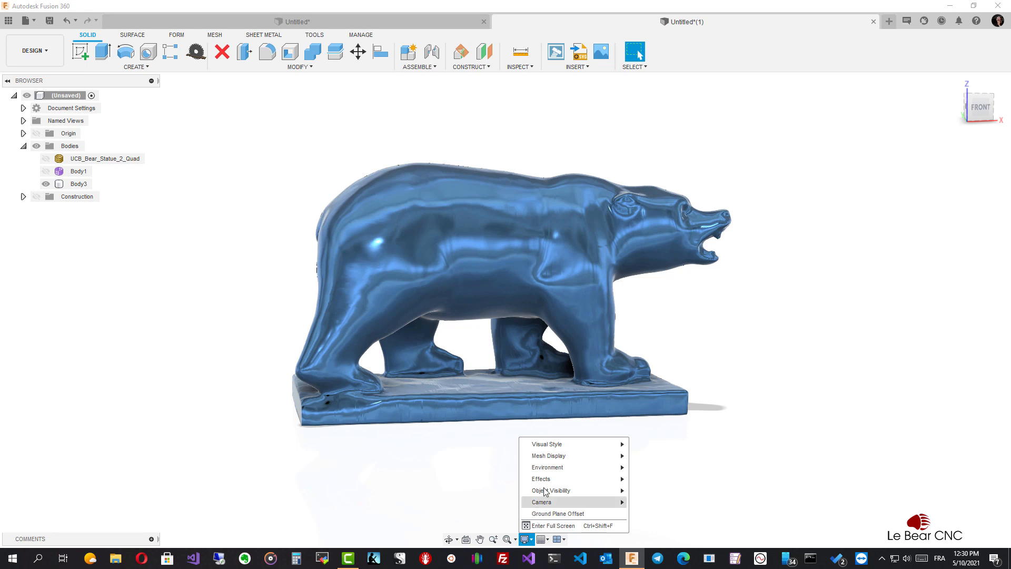
mouse_move(603, 445)
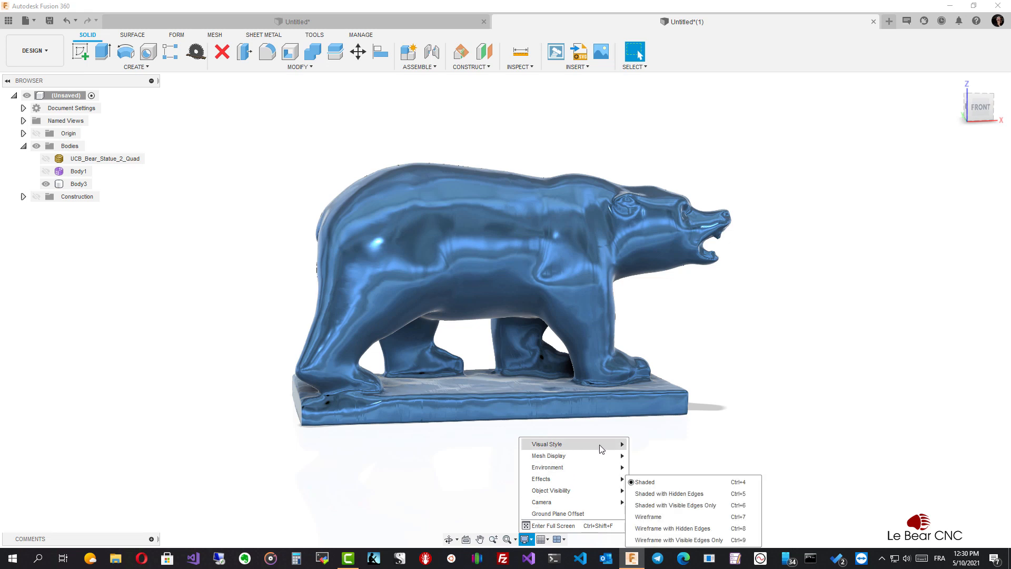
left_click(671, 494)
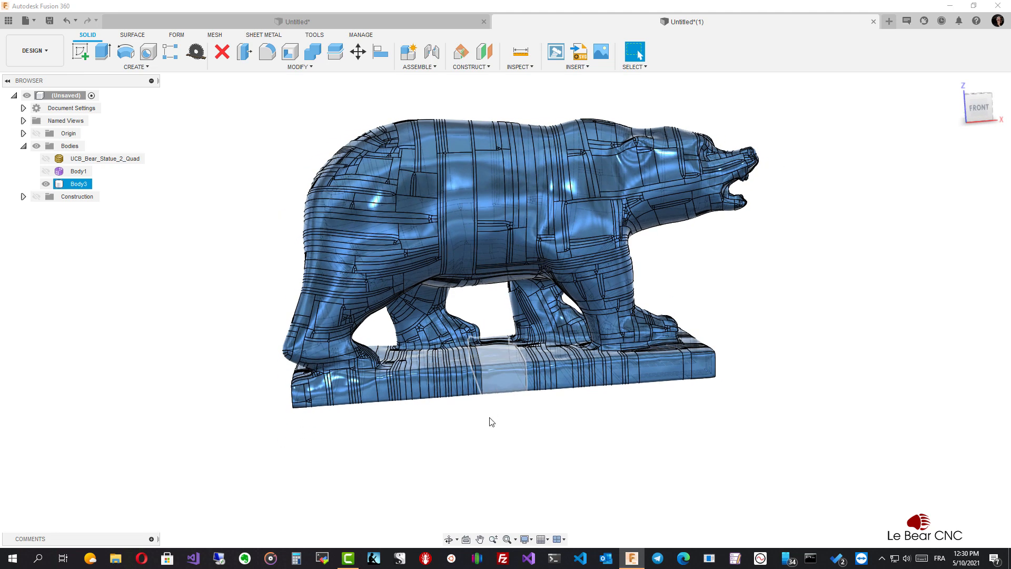
left_click(531, 541)
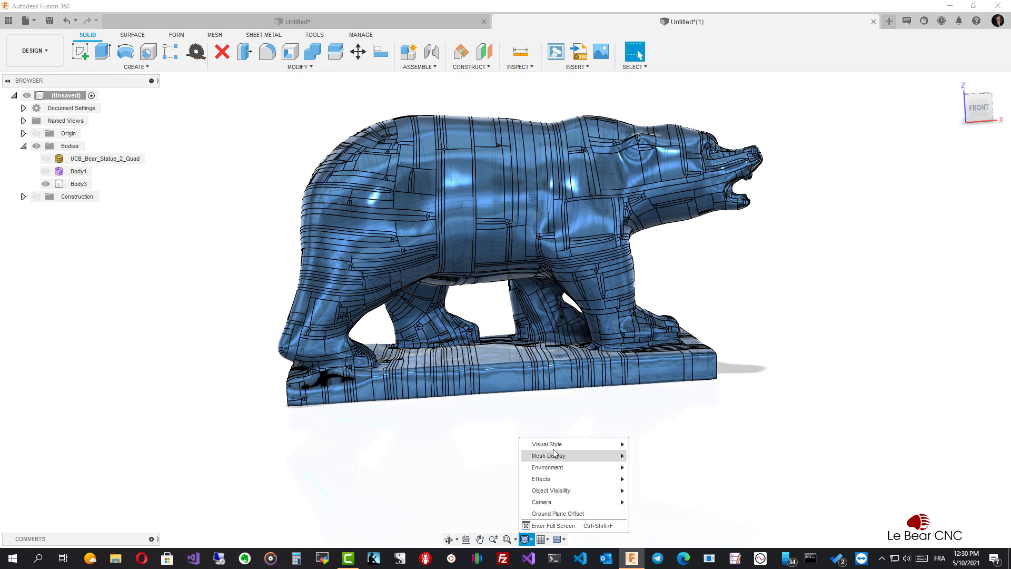
mouse_move(555, 447)
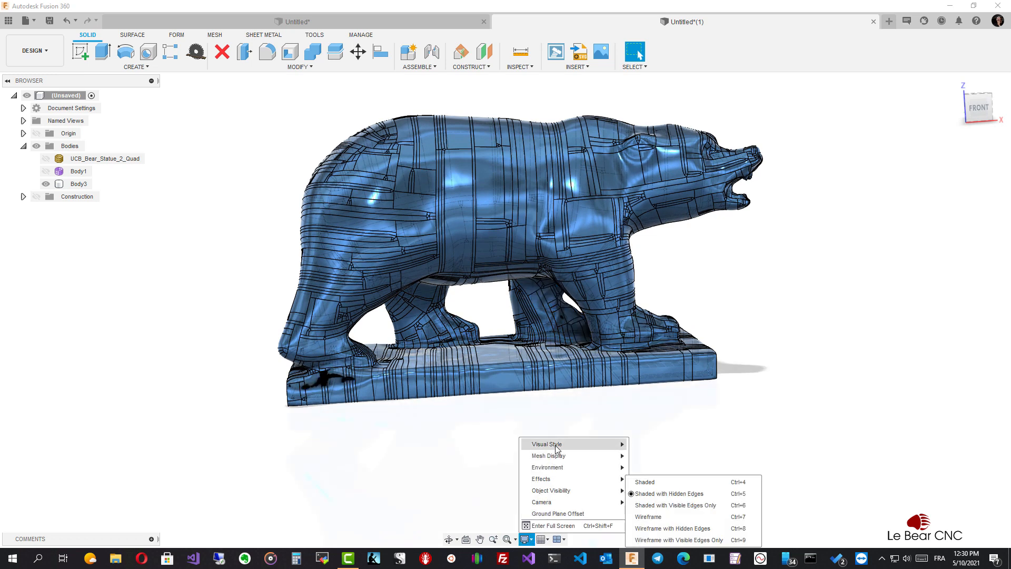
left_click(649, 483)
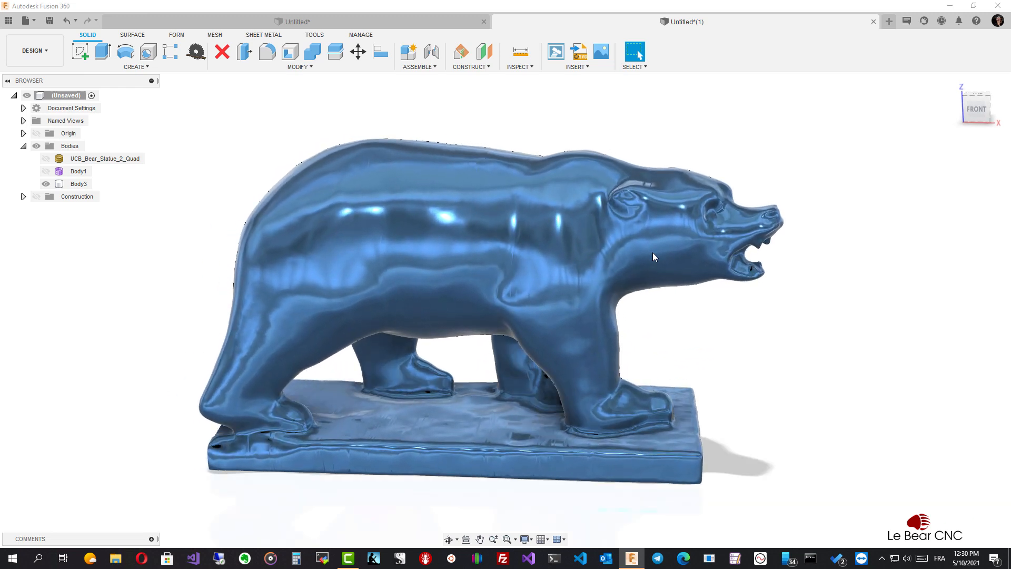
left_click(653, 258)
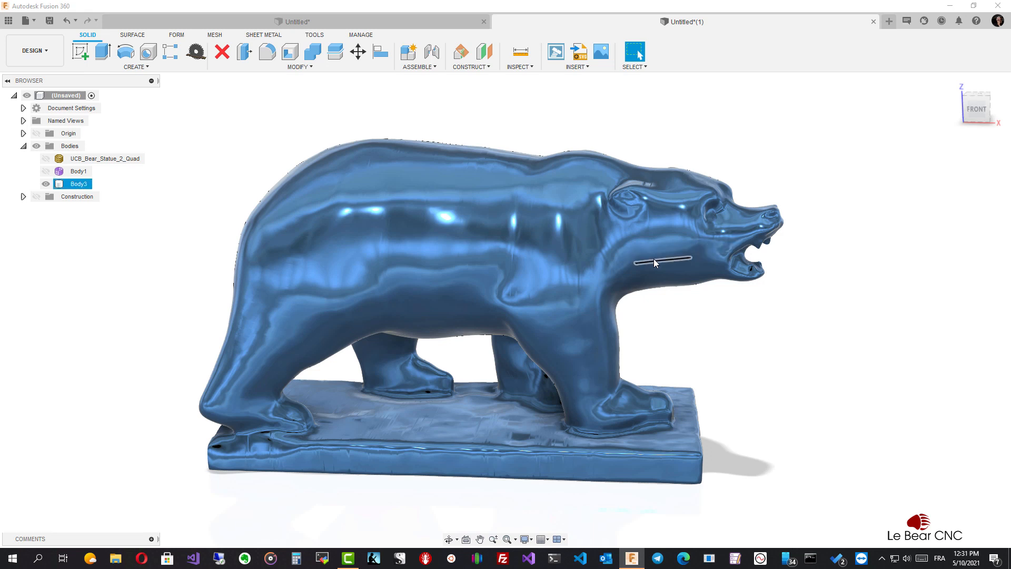